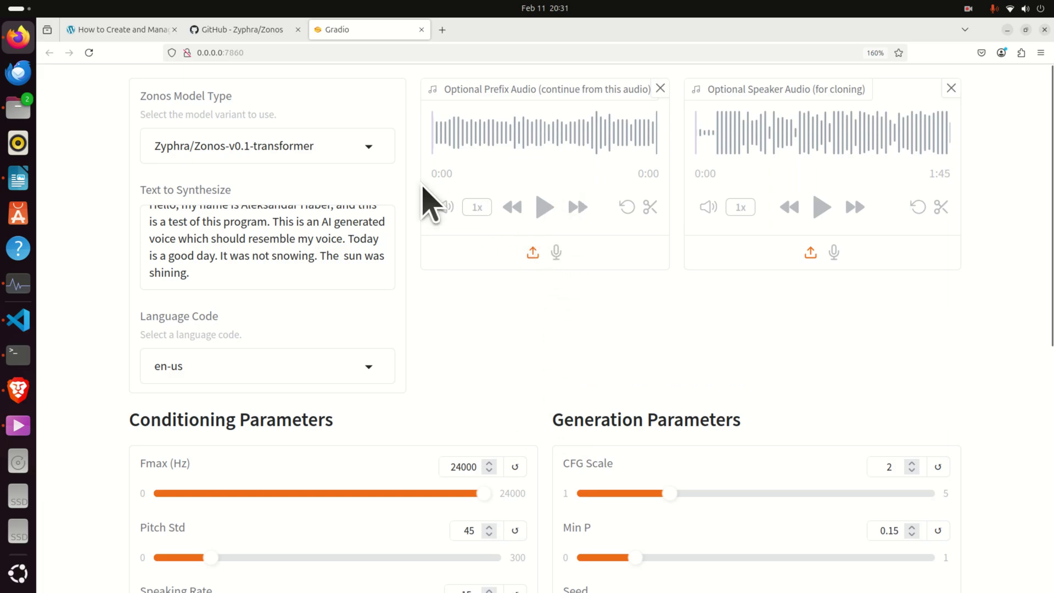
- Select most of the Text to Synthesize content
{"action": "left_click", "coordinate": [321, 254]}
{"action": "scroll", "coordinate": [263, 251], "scroll_direction": "up", "scroll_amount": 1}
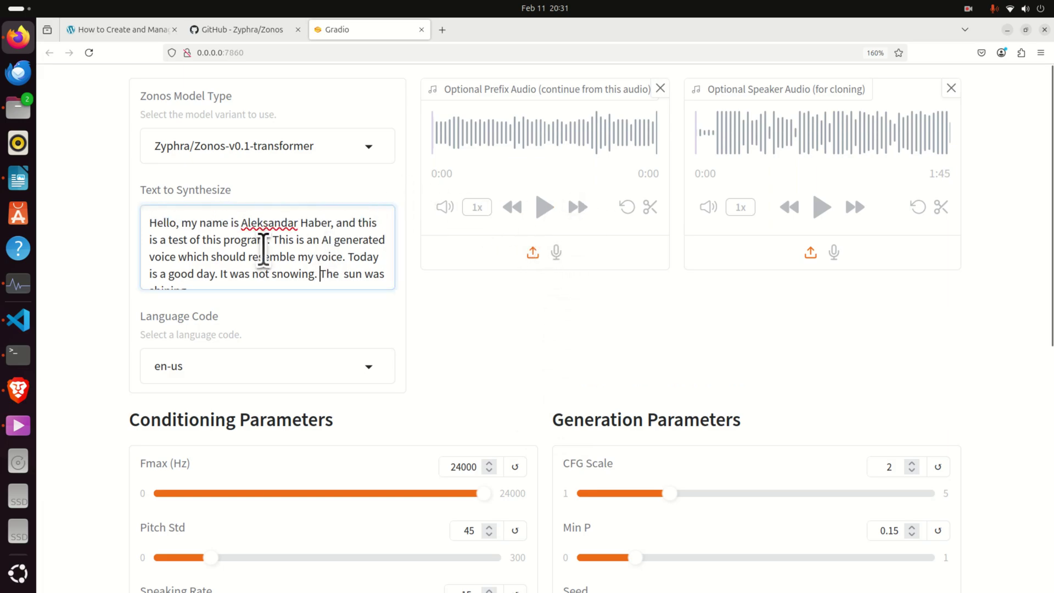
{"action": "left_click_drag", "start_coordinate": [151, 219], "coordinate": [339, 289]}
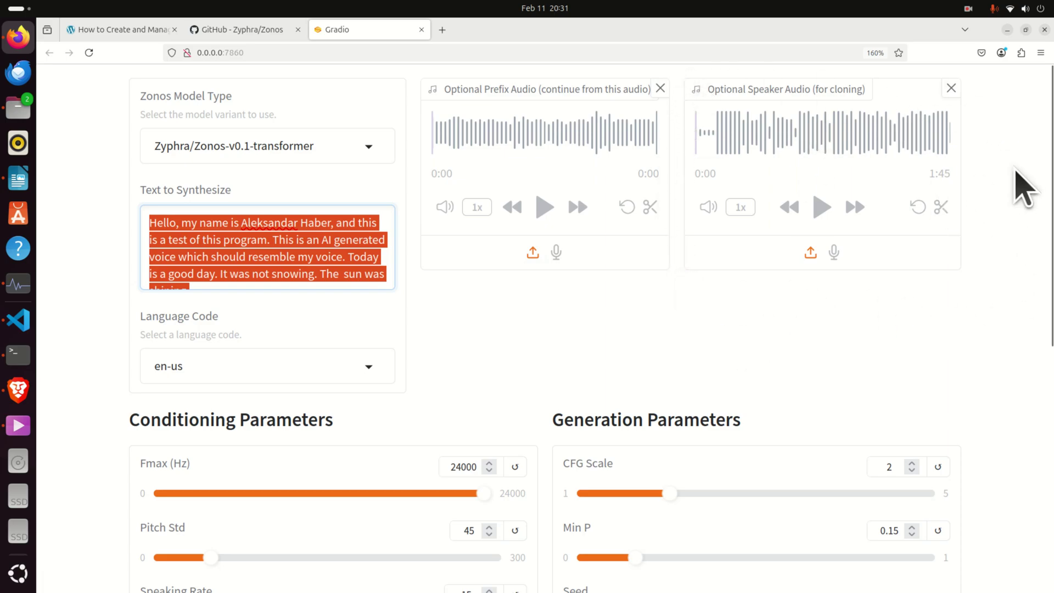
- Play the 1:45 Optional Speaker Audio clip and pause it at about 0:07
{"action": "left_click", "coordinate": [1019, 186]}
{"action": "left_click", "coordinate": [820, 209]}
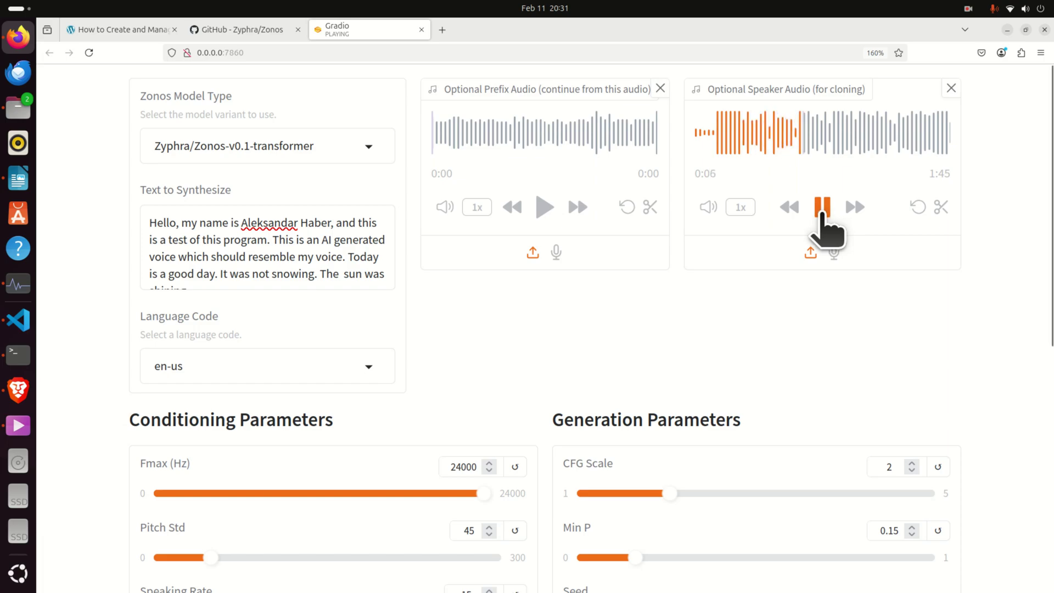
{"action": "left_click", "coordinate": [823, 211]}
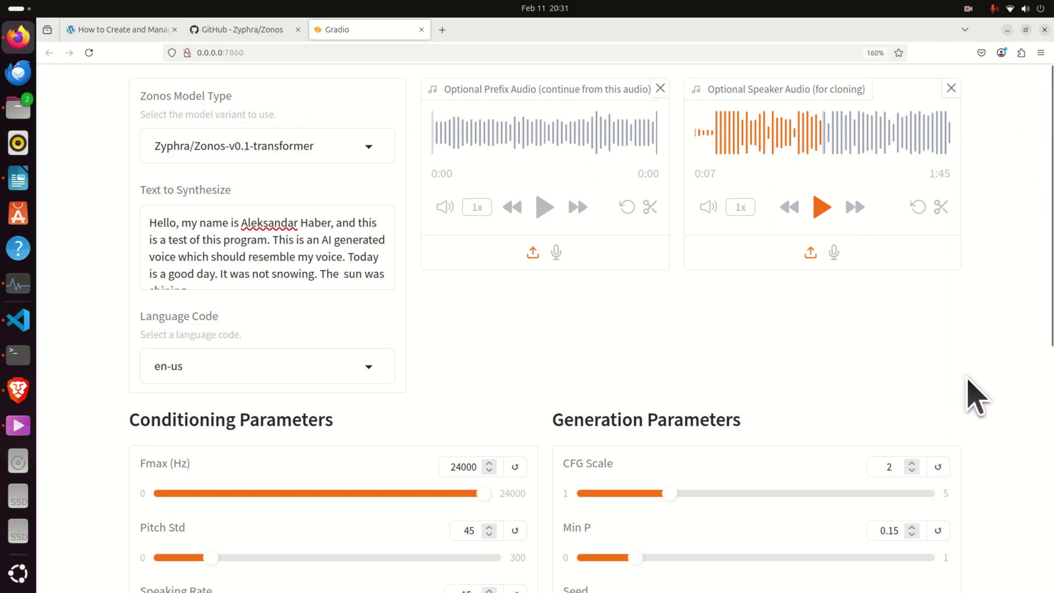
{"action": "left_click", "coordinate": [343, 284]}
{"action": "key", "text": "ctrl+a"}
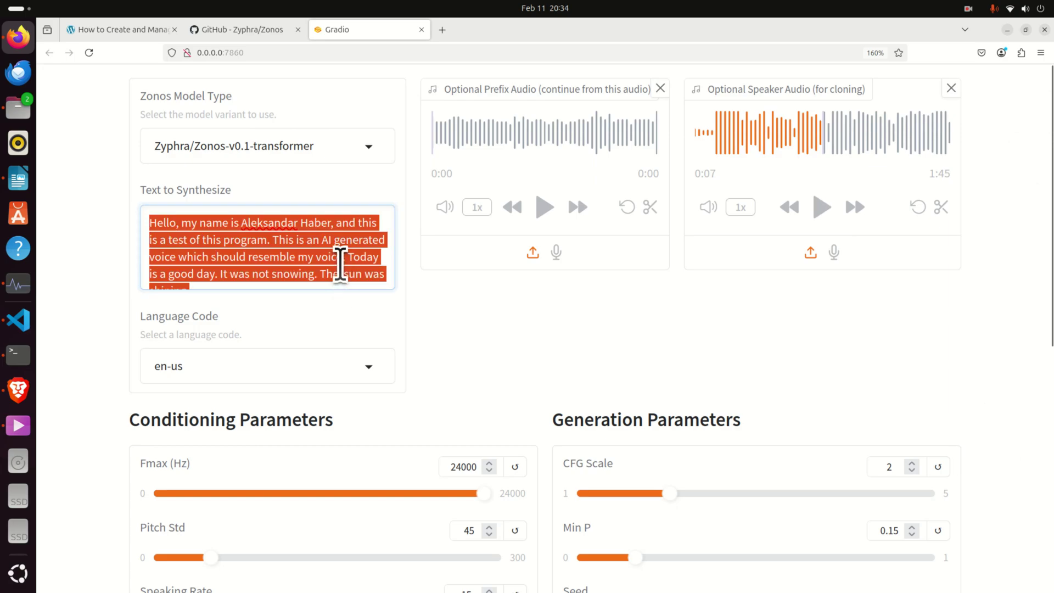
{"action": "left_click", "coordinate": [341, 265]}
{"action": "key", "text": "ctrl+a"}
{"action": "triple_click", "coordinate": [281, 258]}
{"action": "triple_click", "coordinate": [162, 226]}
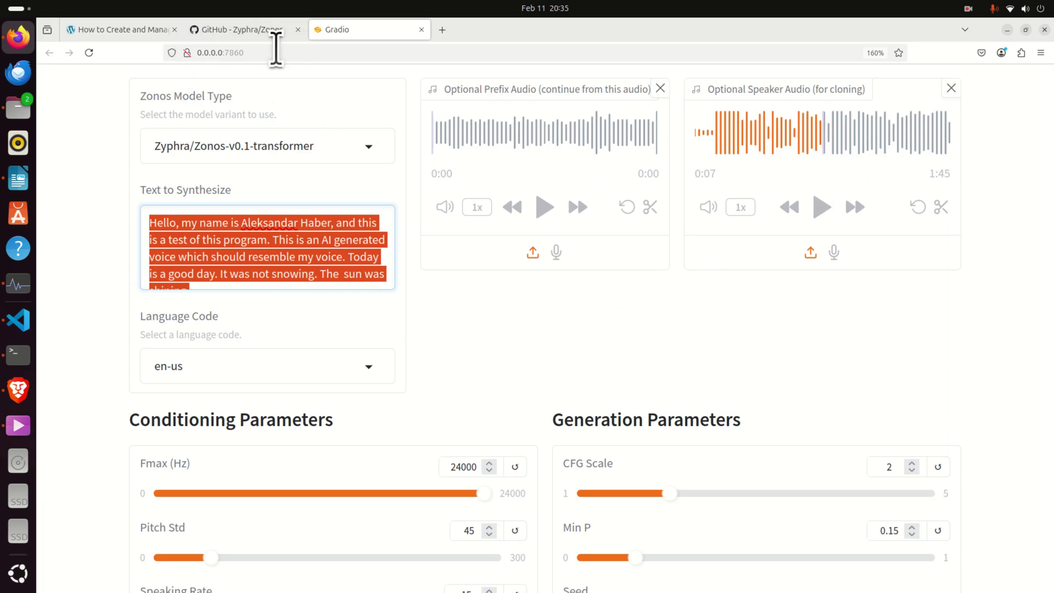
- Show sample.py in VS Code, scrolled to the top of the file
{"action": "left_click", "coordinate": [22, 322]}
{"action": "scroll", "coordinate": [378, 313], "scroll_direction": "up", "scroll_amount": 2}
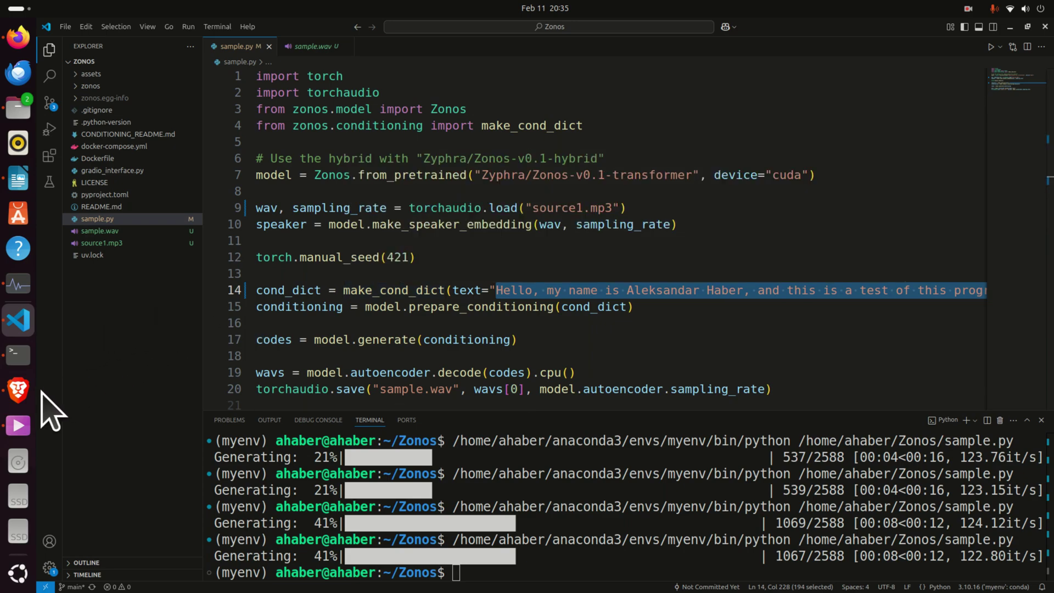
- Back in the Zonos page, generate audio of the text in the cloned voice
{"action": "left_click", "coordinate": [20, 36]}
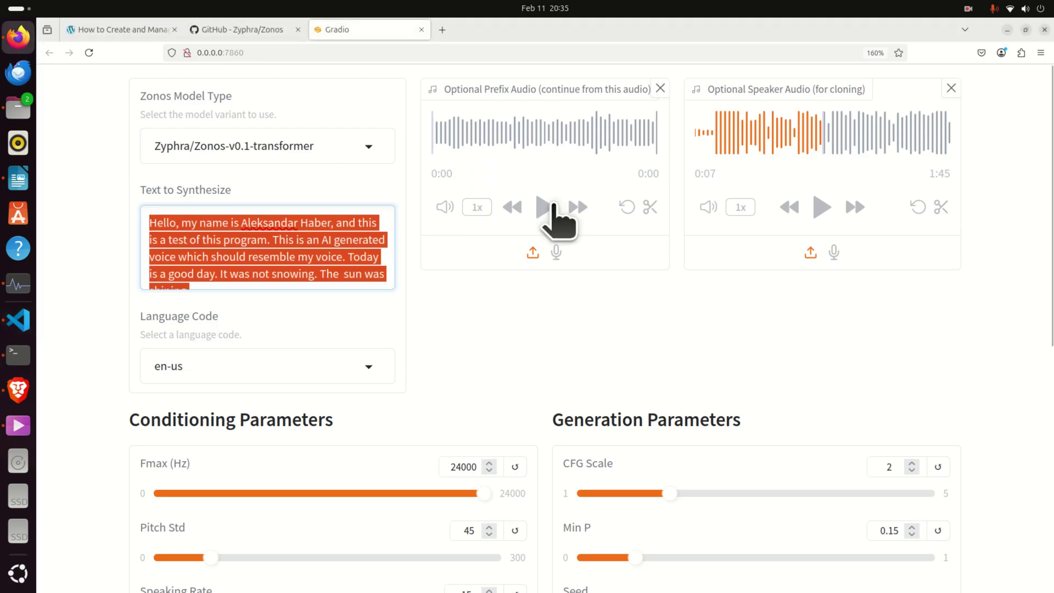
{"action": "scroll", "coordinate": [576, 365], "scroll_direction": "down", "scroll_amount": 5}
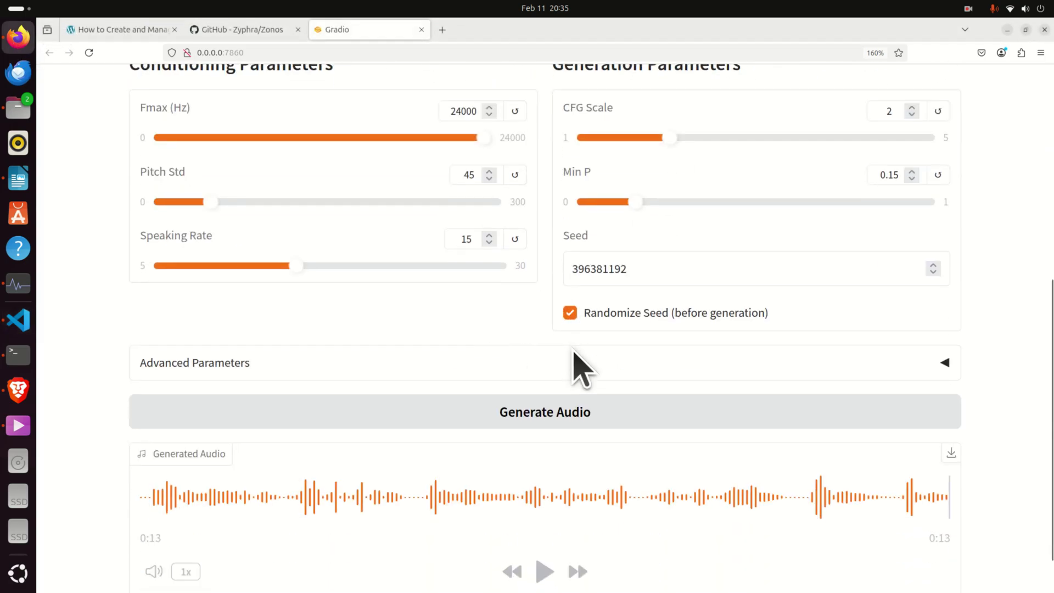
{"action": "left_click", "coordinate": [494, 415]}
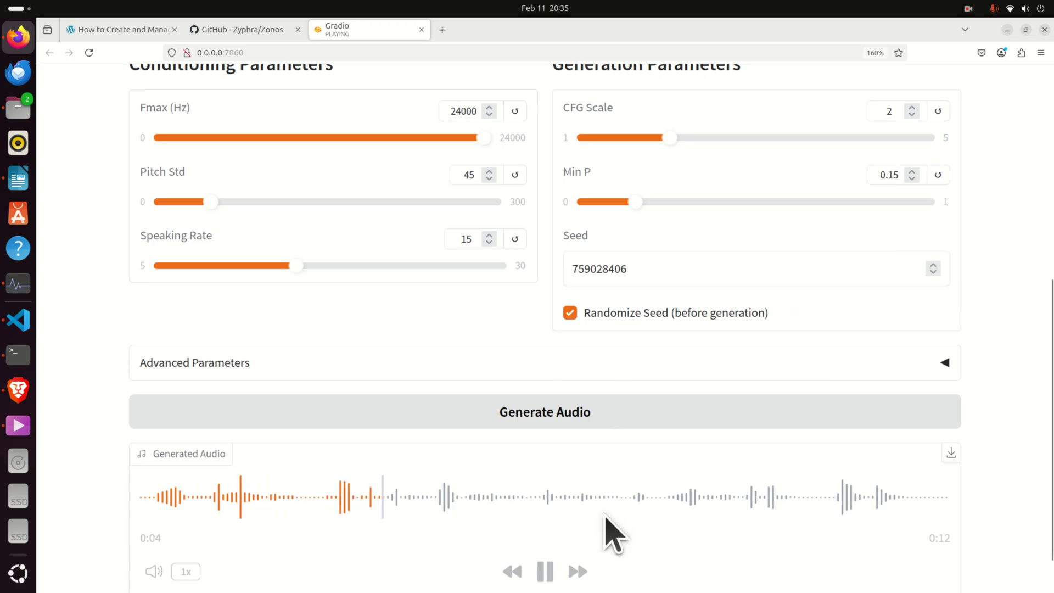
- Pause, rewind and replay the 12-second generated clip while checking system volume
{"action": "left_click", "coordinate": [545, 569]}
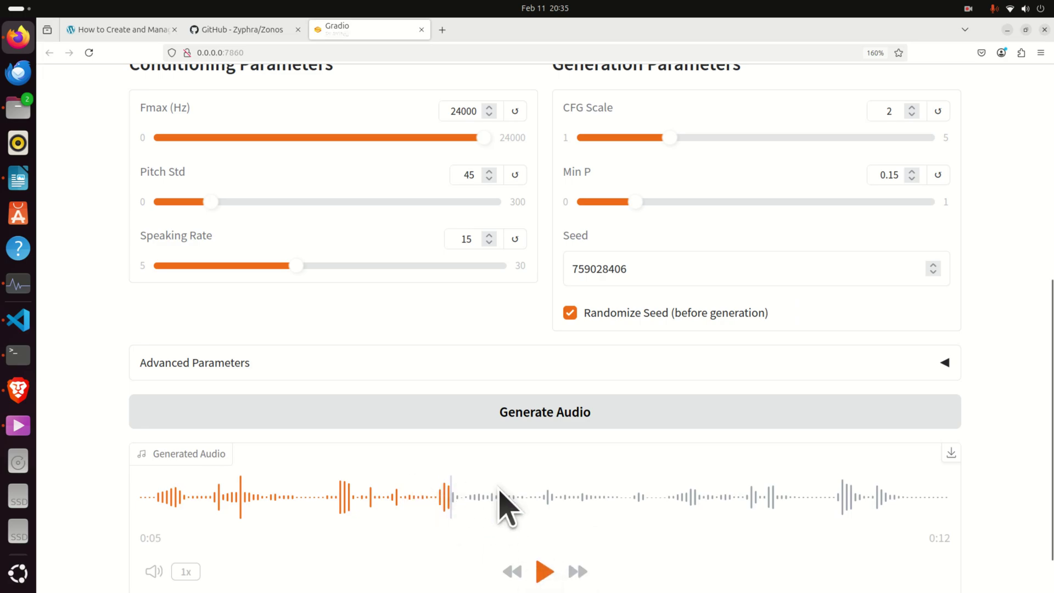
{"action": "left_click_drag", "start_coordinate": [501, 497], "coordinate": [118, 496]}
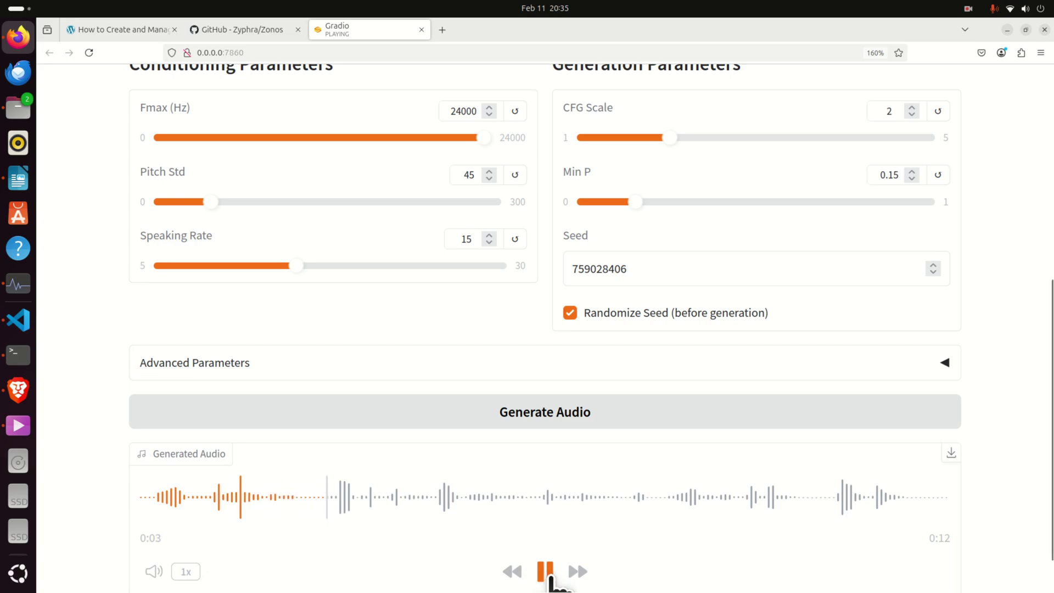
{"action": "left_click", "coordinate": [1024, 9]}
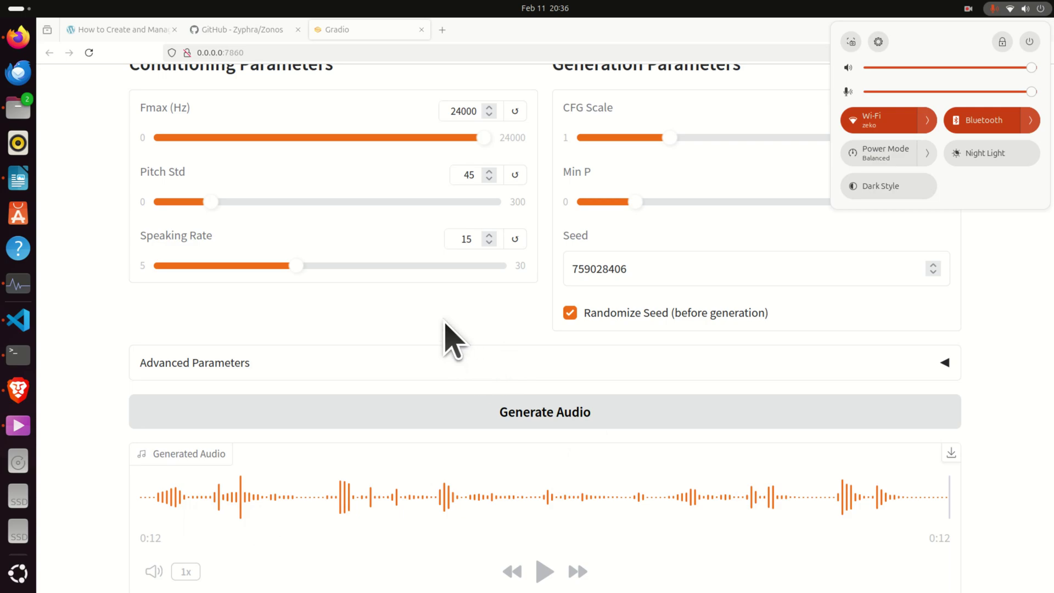
{"action": "left_click", "coordinate": [1035, 278]}
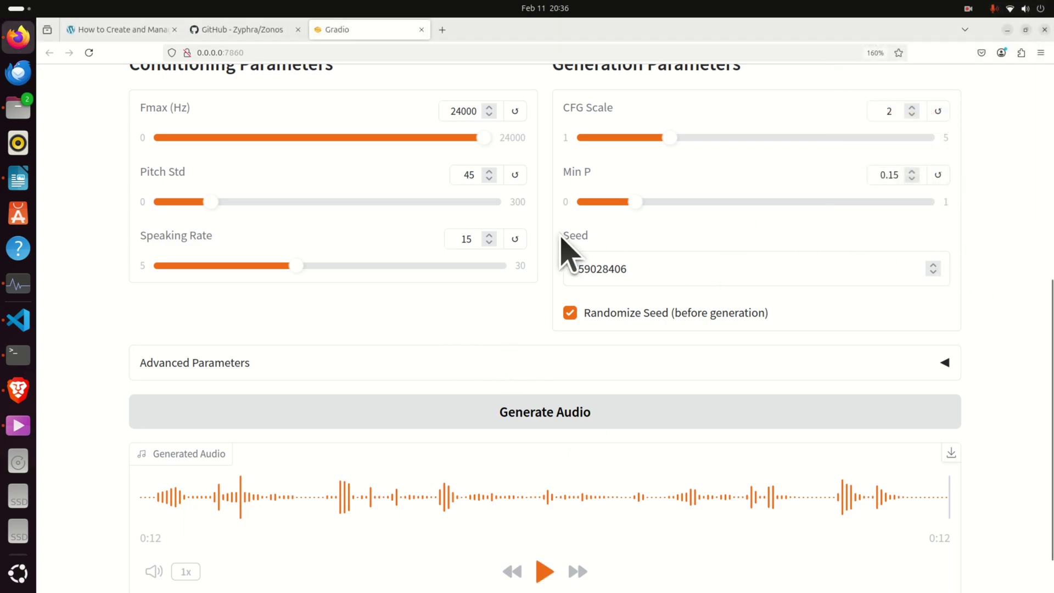
{"action": "scroll", "coordinate": [573, 258], "scroll_direction": "up", "scroll_amount": 2}
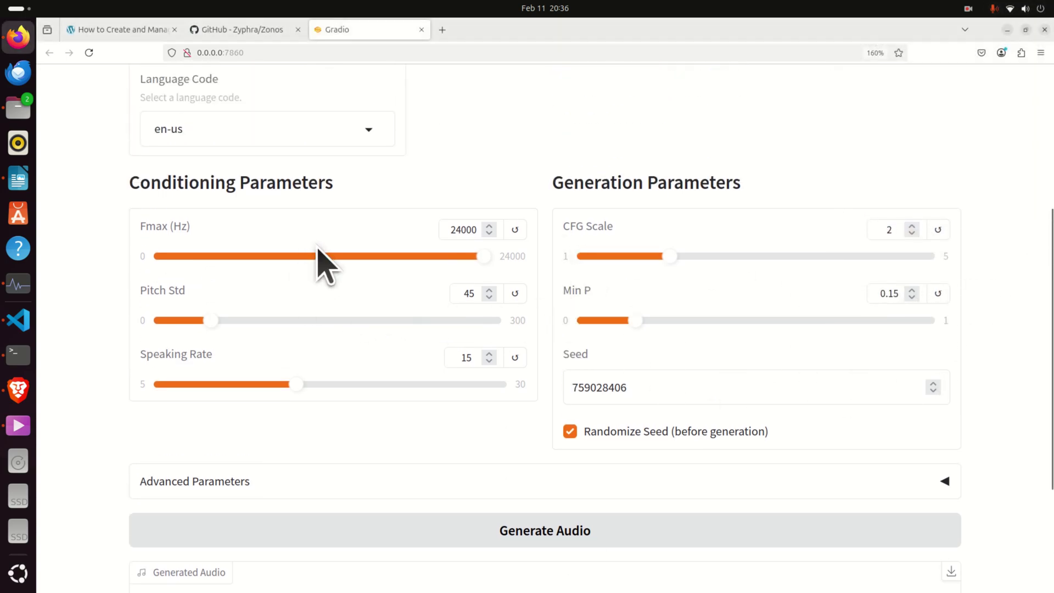
{"action": "scroll", "coordinate": [393, 291], "scroll_direction": "down", "scroll_amount": 2}
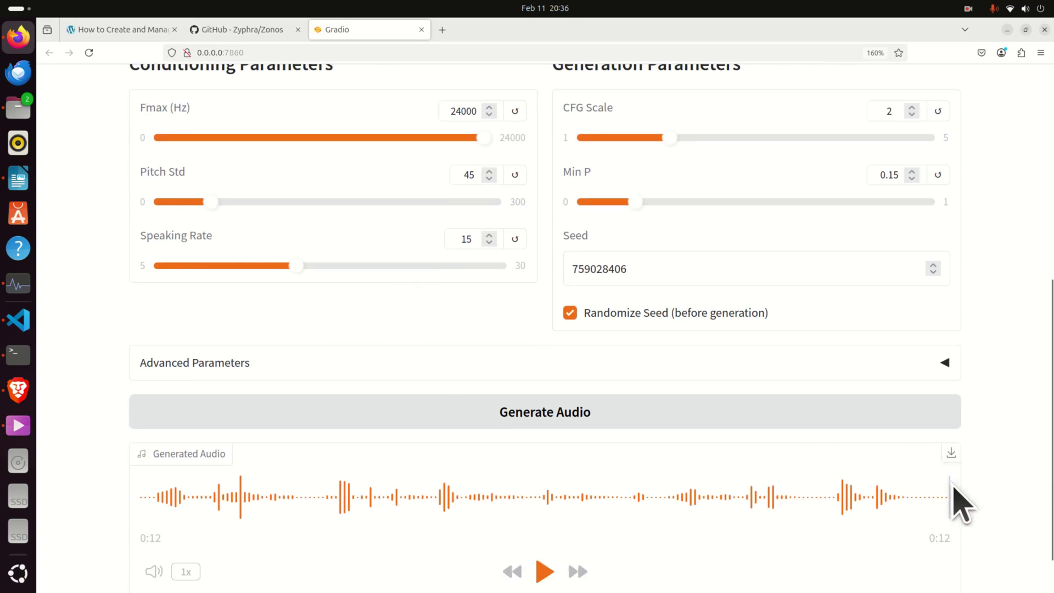
{"action": "left_click", "coordinate": [135, 491]}
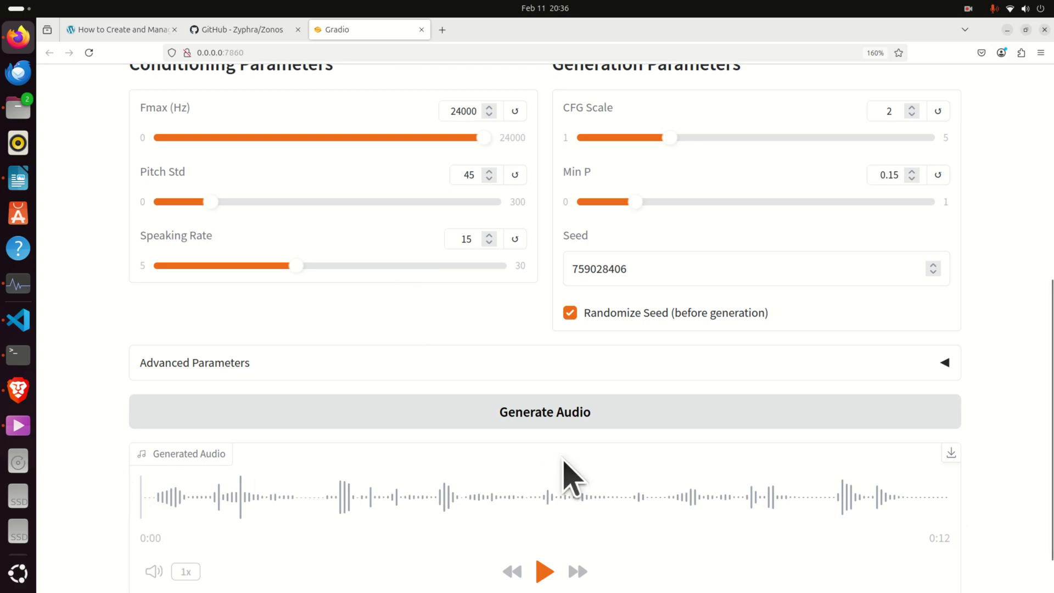
- Regenerate the cloned-voice audio with Randomize Seed on, producing a new 12-second clip
{"action": "left_click", "coordinate": [580, 417]}
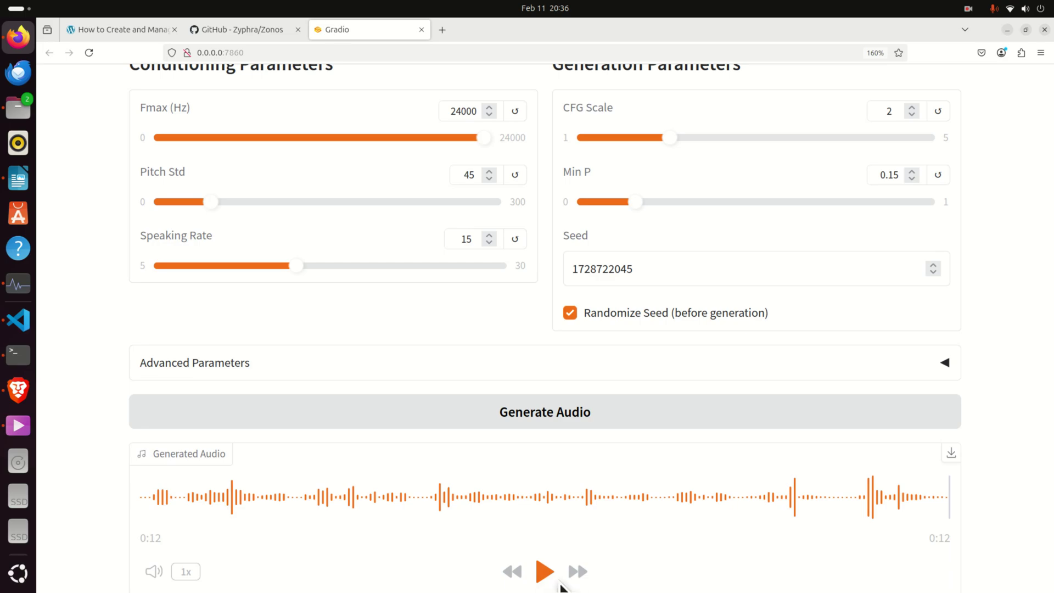
{"action": "scroll", "coordinate": [297, 311], "scroll_direction": "up", "scroll_amount": 7}
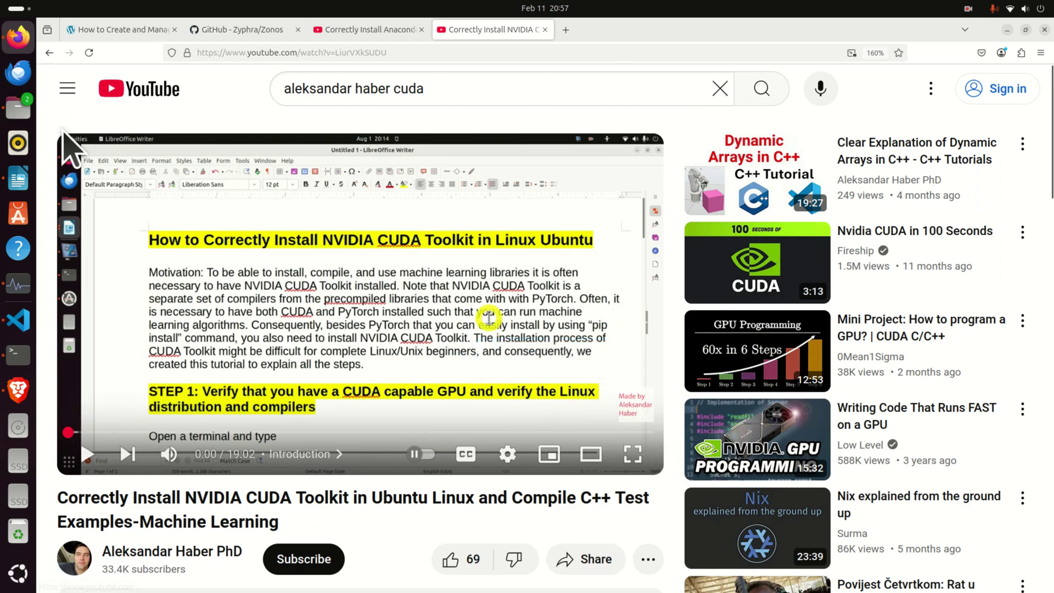
- Switch from the NVIDIA CUDA tutorial to the Anaconda installation video tab
{"action": "scroll", "coordinate": [110, 170], "scroll_direction": "down", "scroll_amount": 2}
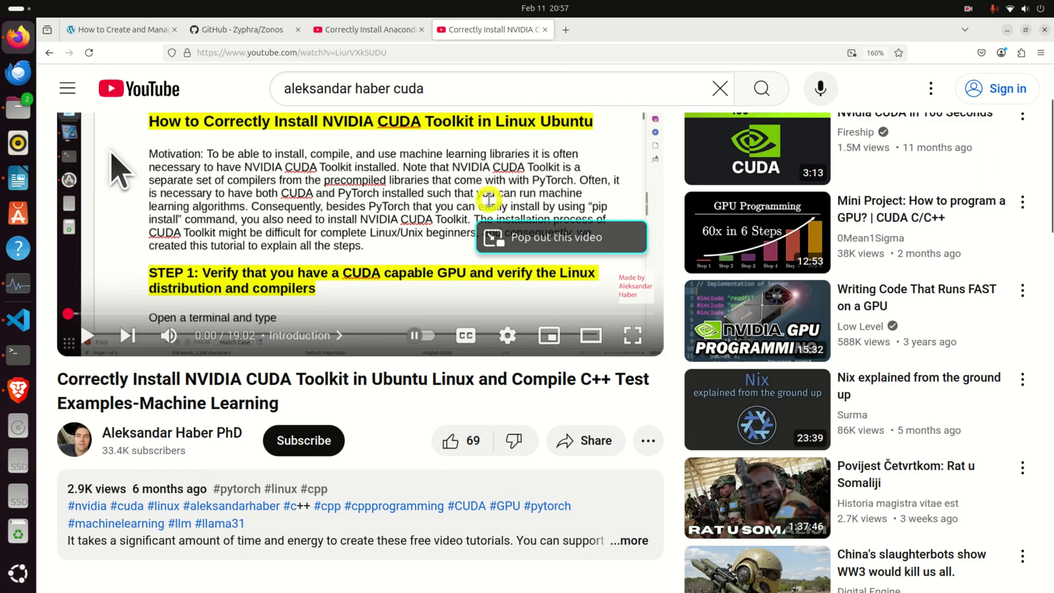
{"action": "scroll", "coordinate": [321, 173], "scroll_direction": "up", "scroll_amount": 2}
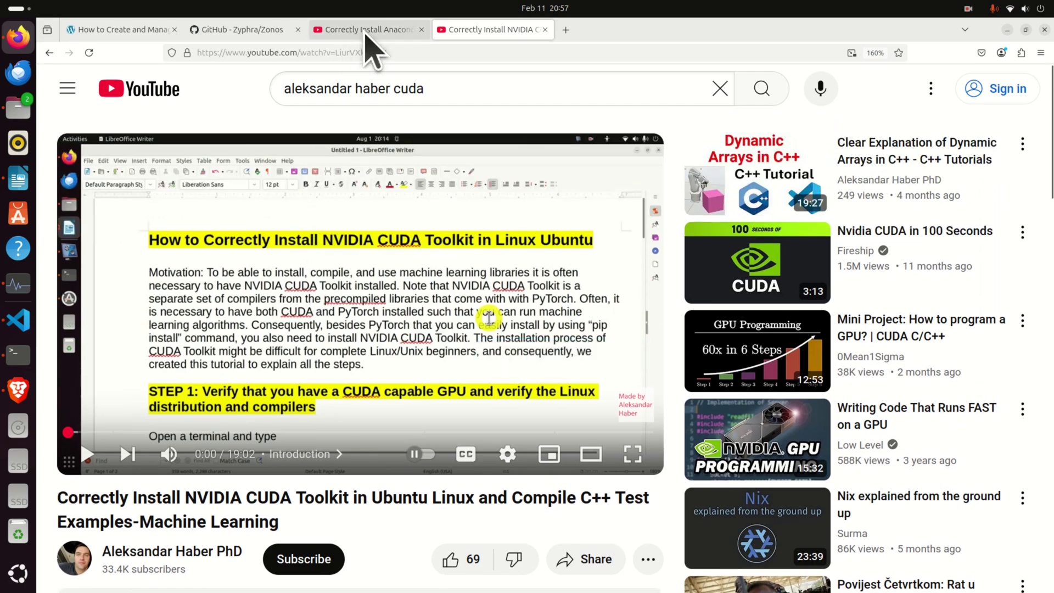
{"action": "left_click", "coordinate": [365, 30]}
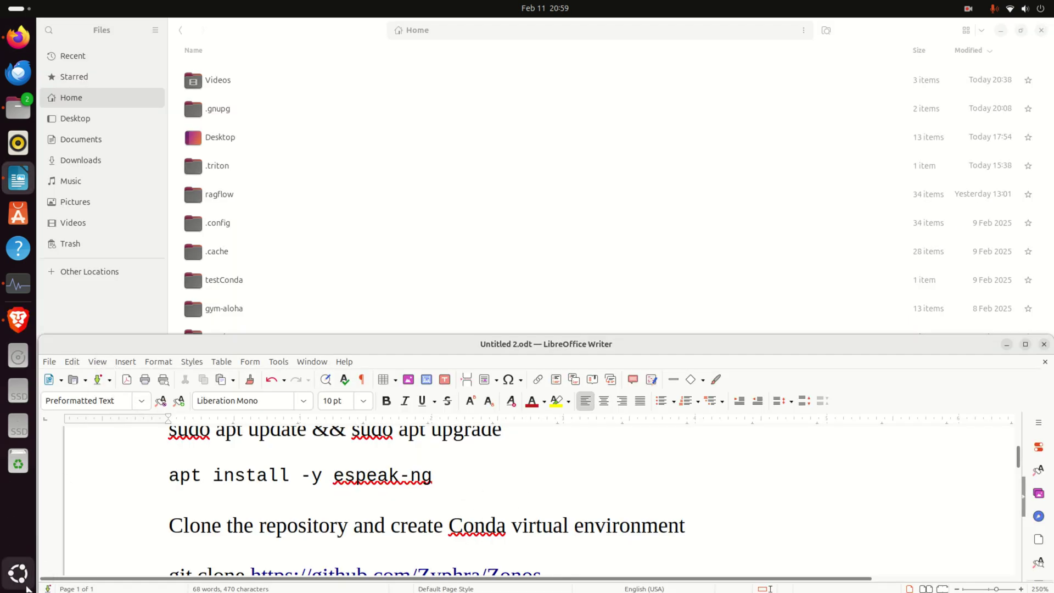
- Launch a Terminal window by searching 'ter' in the app launcher
{"action": "left_click", "coordinate": [16, 586]}
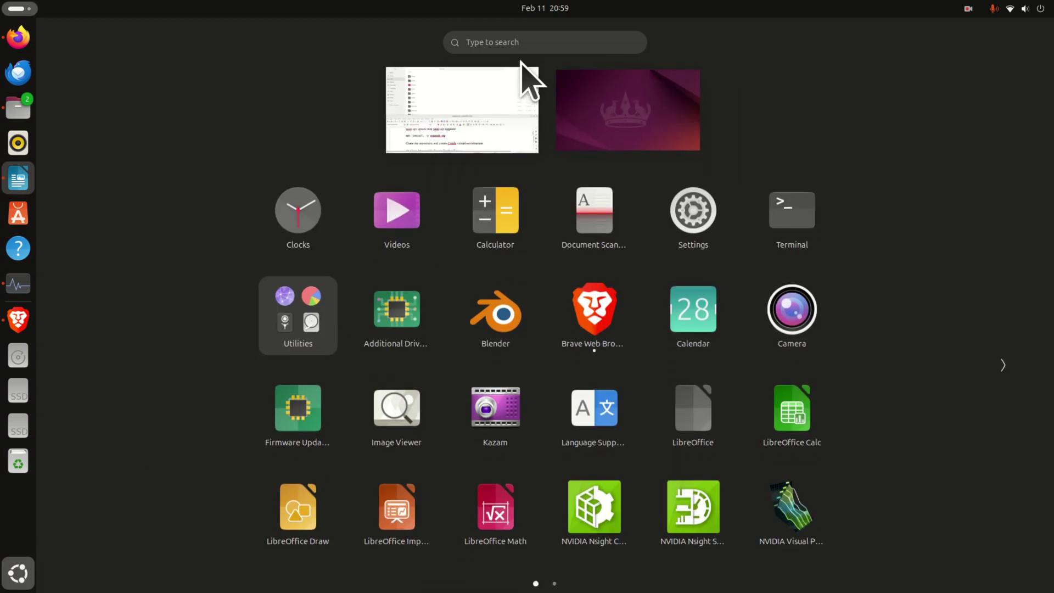
{"action": "left_click", "coordinate": [522, 40]}
{"action": "type", "text": "ter"}
{"action": "left_click", "coordinate": [319, 151]}
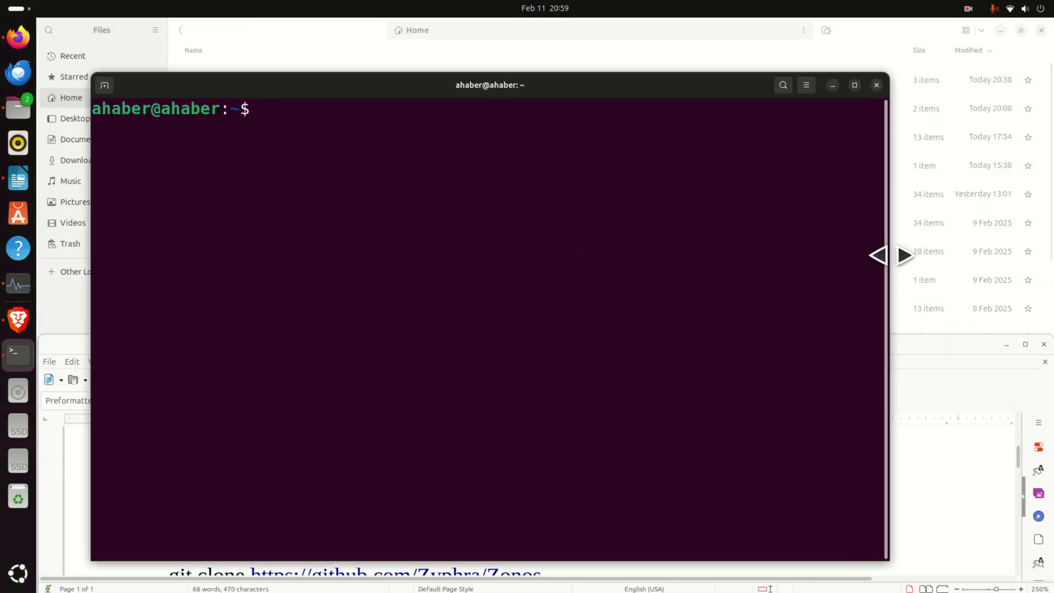
- Resize and move the Terminal to the top left beside the notes document
{"action": "left_click_drag", "start_coordinate": [890, 254], "coordinate": [1045, 254]}
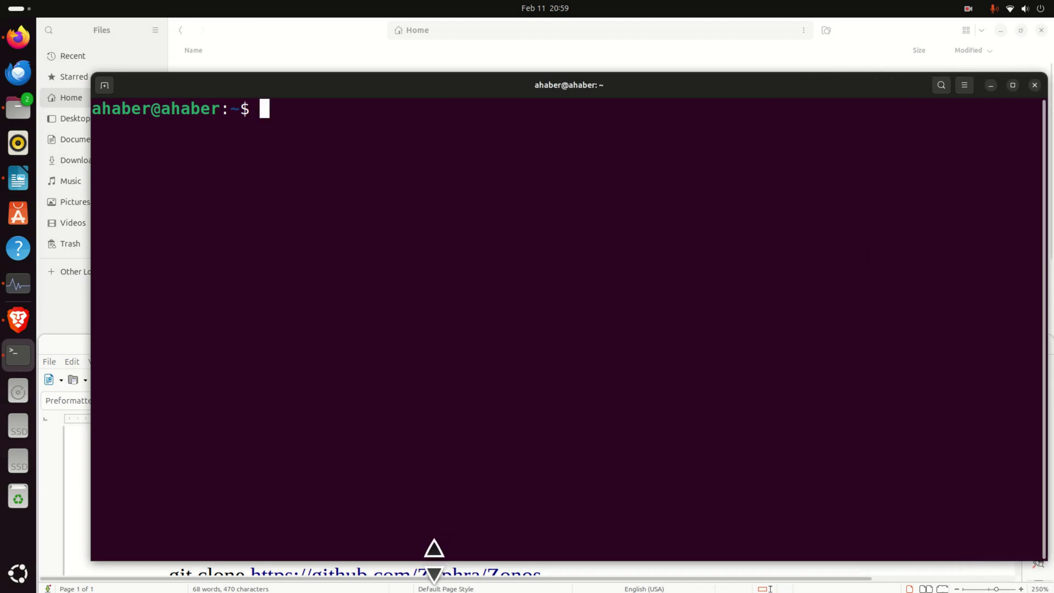
{"action": "left_click_drag", "start_coordinate": [433, 550], "coordinate": [442, 337]}
{"action": "scroll", "coordinate": [254, 458], "scroll_direction": "up", "scroll_amount": 2}
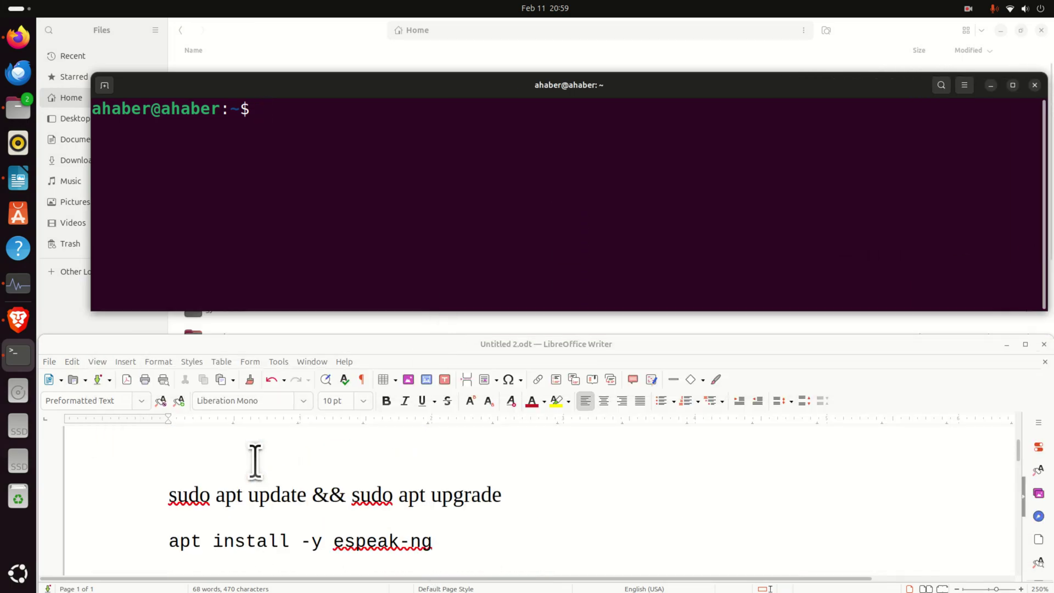
{"action": "left_click_drag", "start_coordinate": [165, 501], "coordinate": [532, 535]}
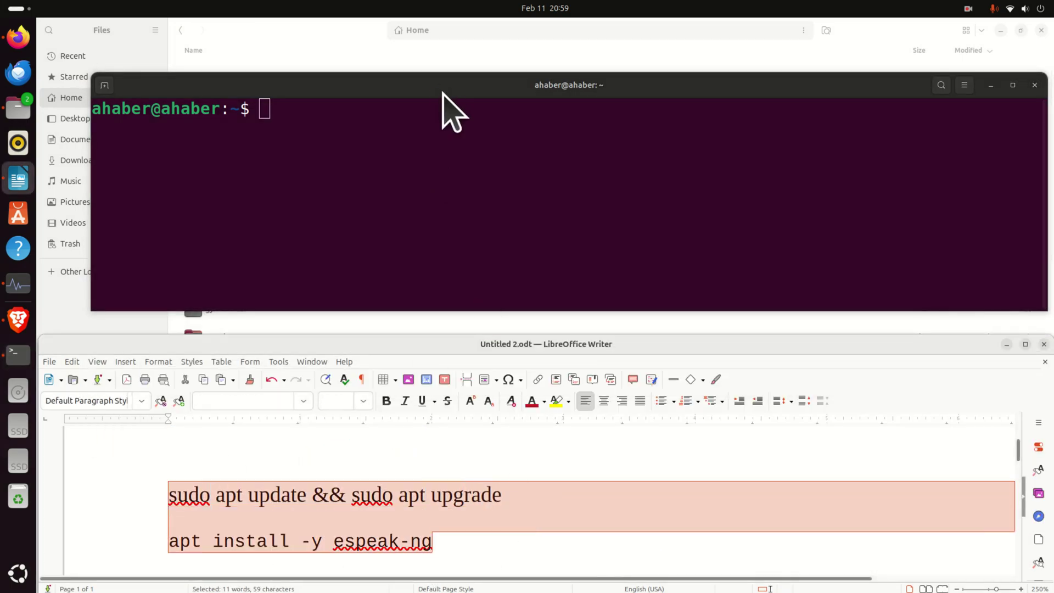
{"action": "left_click_drag", "start_coordinate": [444, 91], "coordinate": [391, 37]}
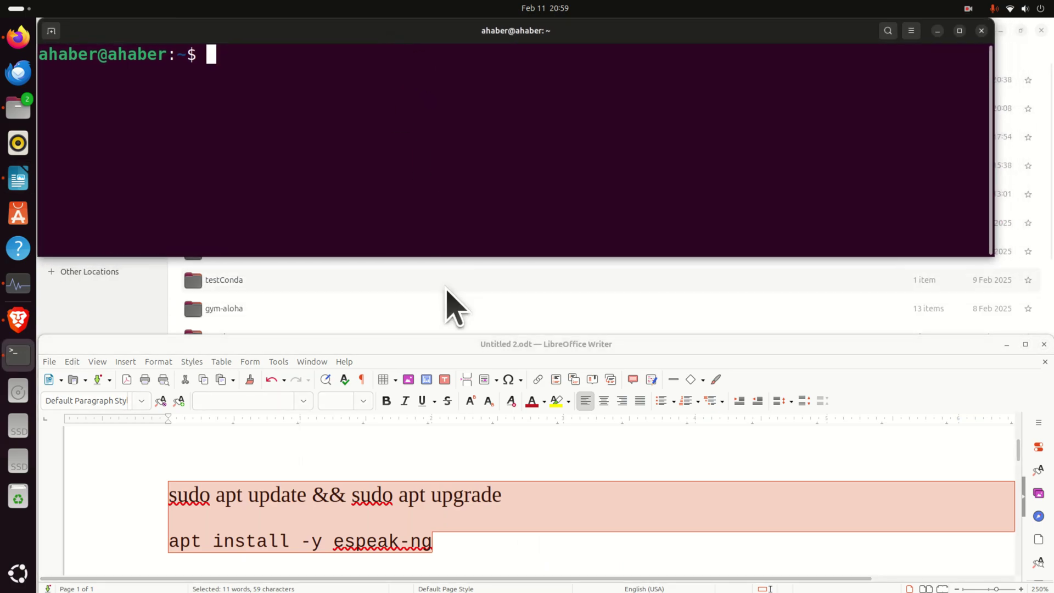
{"action": "left_click_drag", "start_coordinate": [458, 257], "coordinate": [441, 332]}
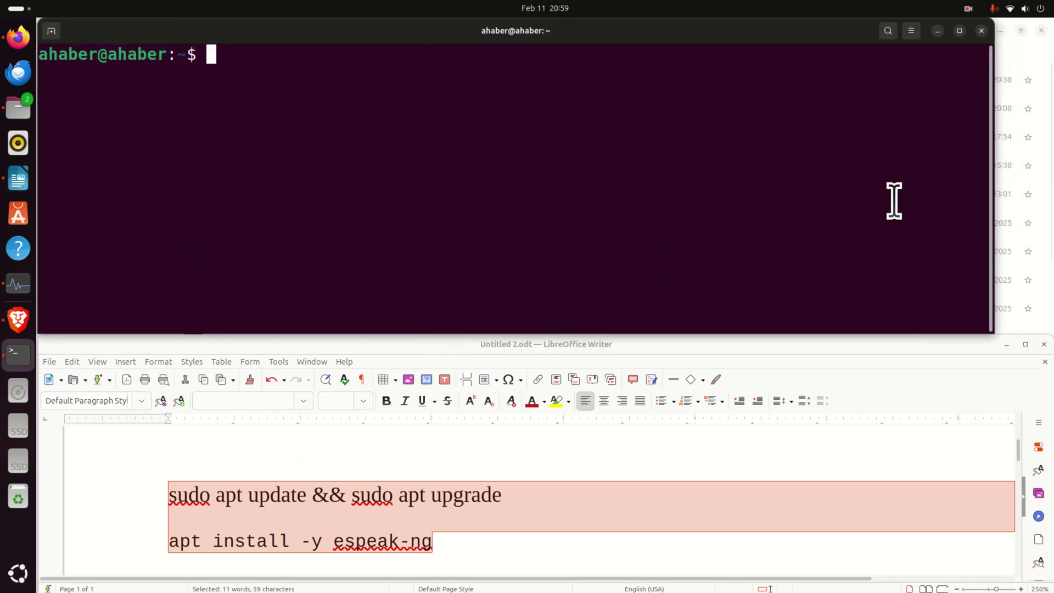
{"action": "left_click_drag", "start_coordinate": [997, 176], "coordinate": [1042, 177]}
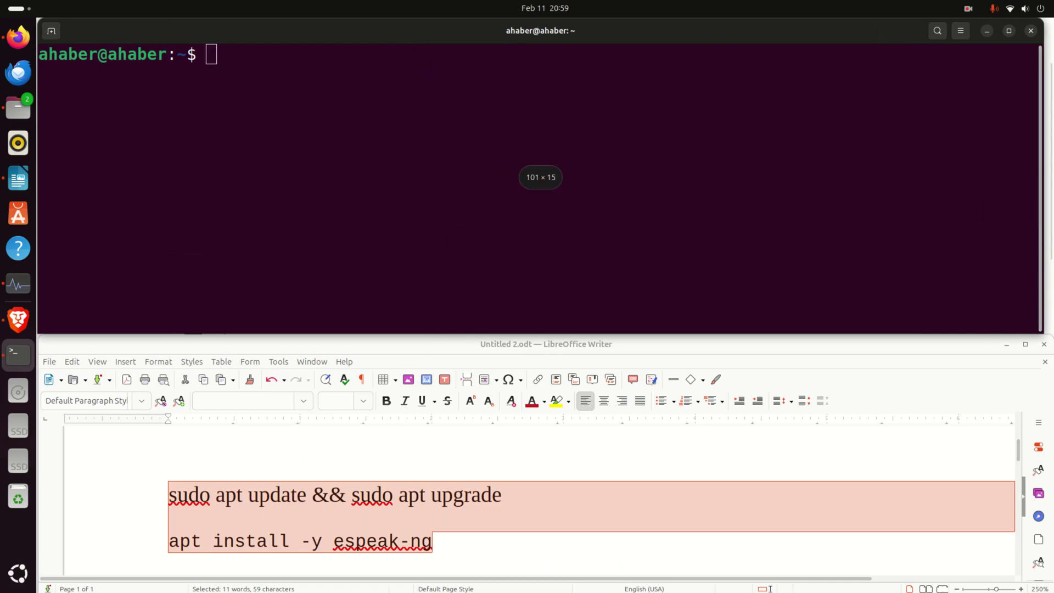
- Paste 'sudo apt update && sudo apt upgrade' from the notes into the terminal
{"action": "triple_click", "coordinate": [431, 497]}
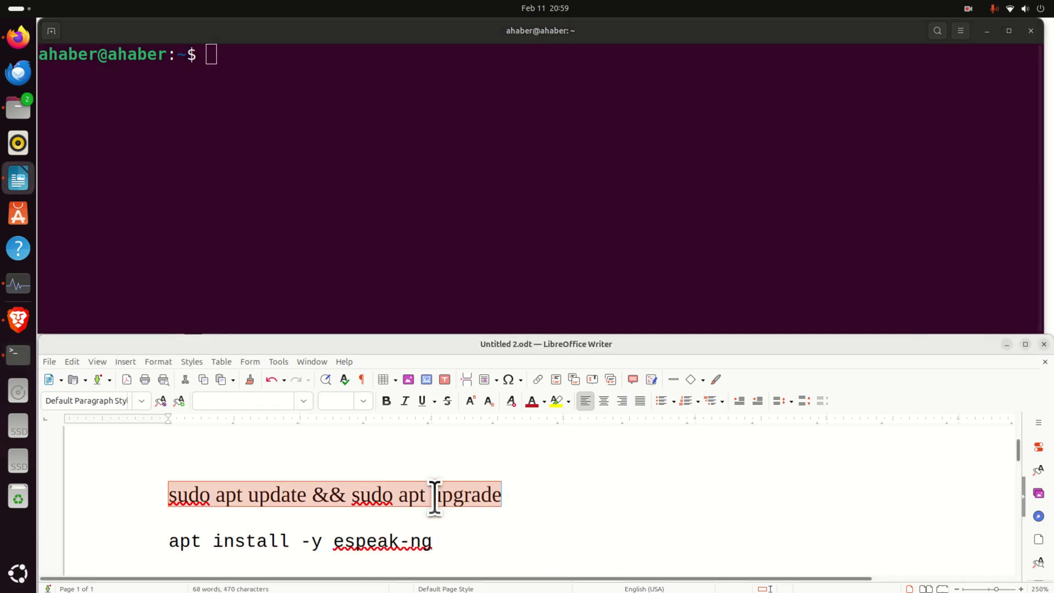
{"action": "right_click", "coordinate": [432, 496]}
{"action": "left_click", "coordinate": [486, 357]}
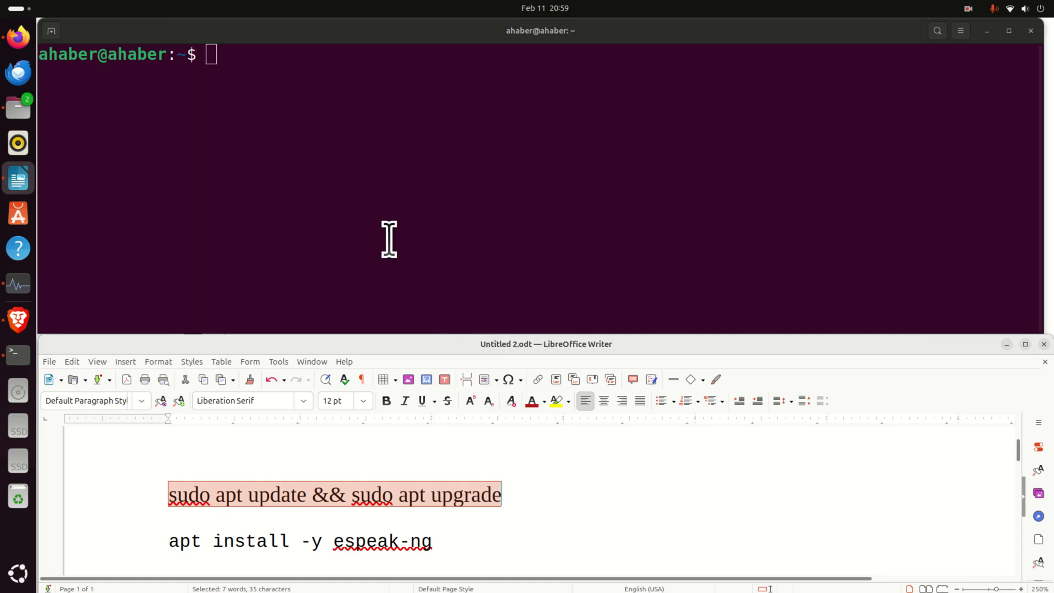
{"action": "right_click", "coordinate": [348, 123]}
{"action": "left_click", "coordinate": [412, 159]}
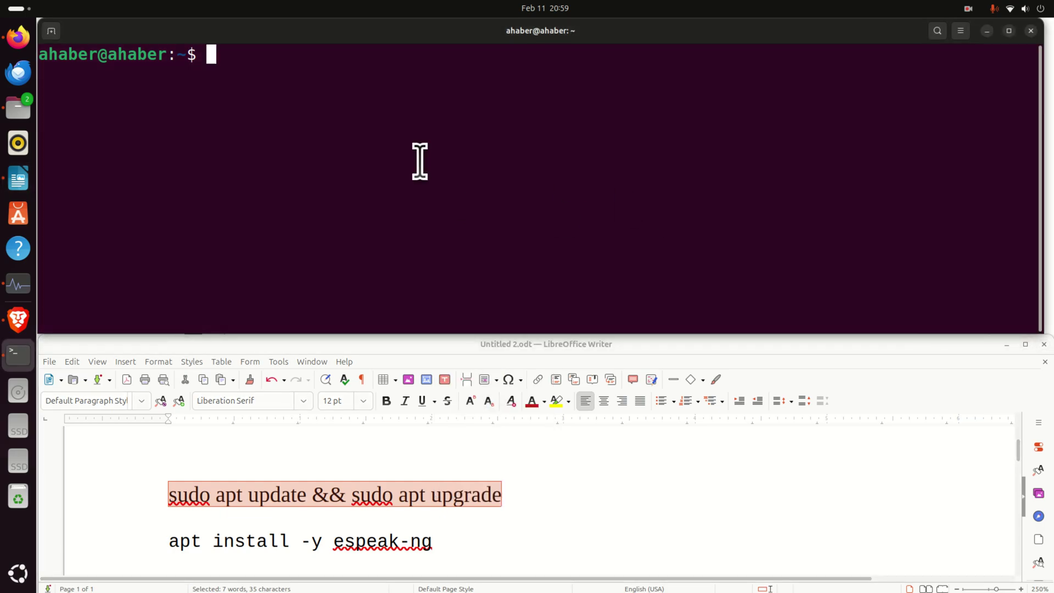
- Run the update and upgrade, enter the sudo password, and confirm with y
{"action": "key", "text": "Return"}
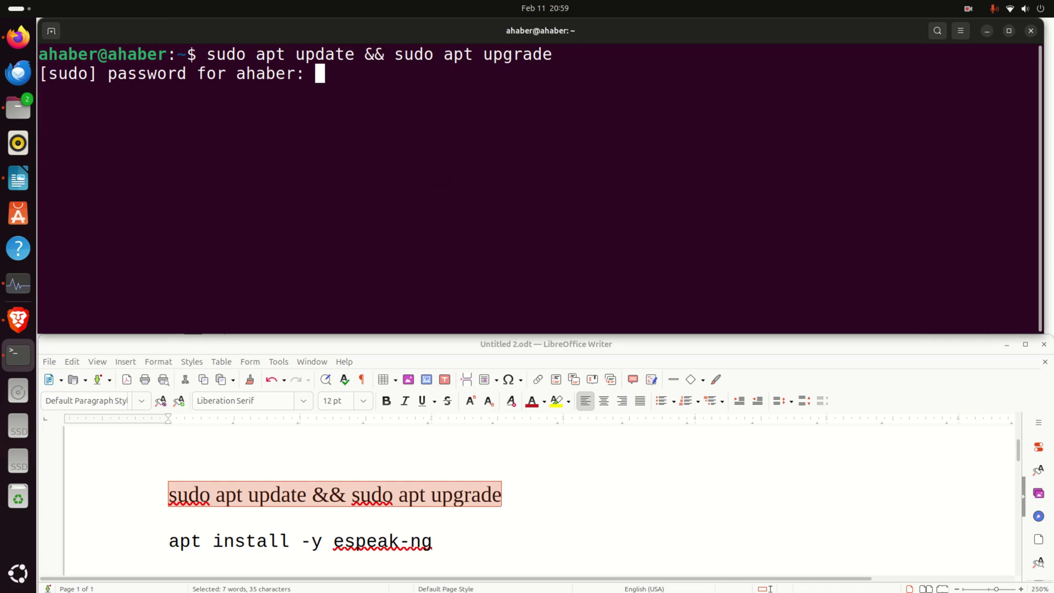
{"action": "key", "text": "Return"}
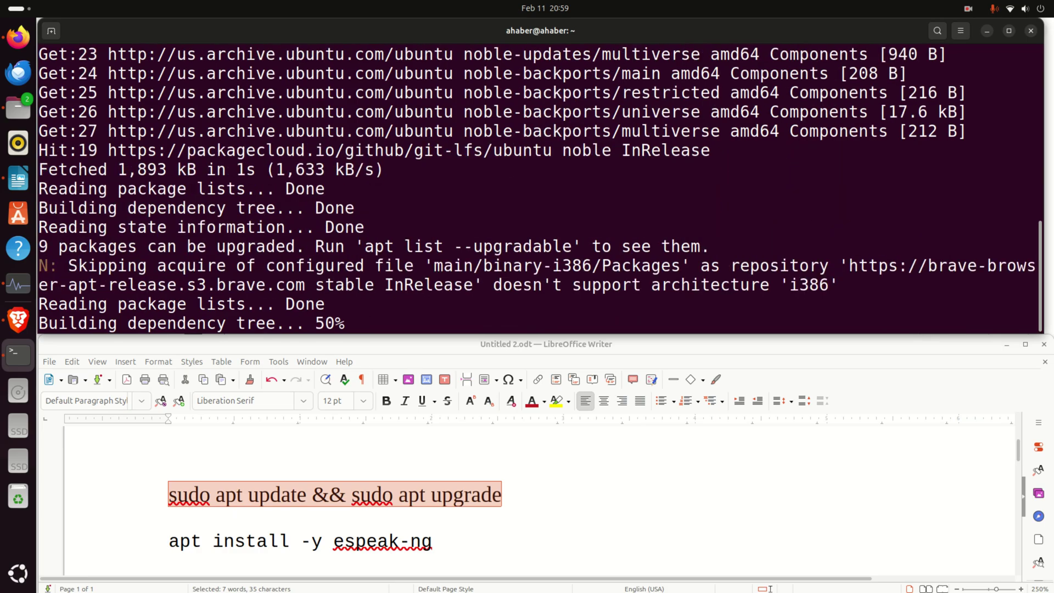
{"action": "type", "text": "y"}
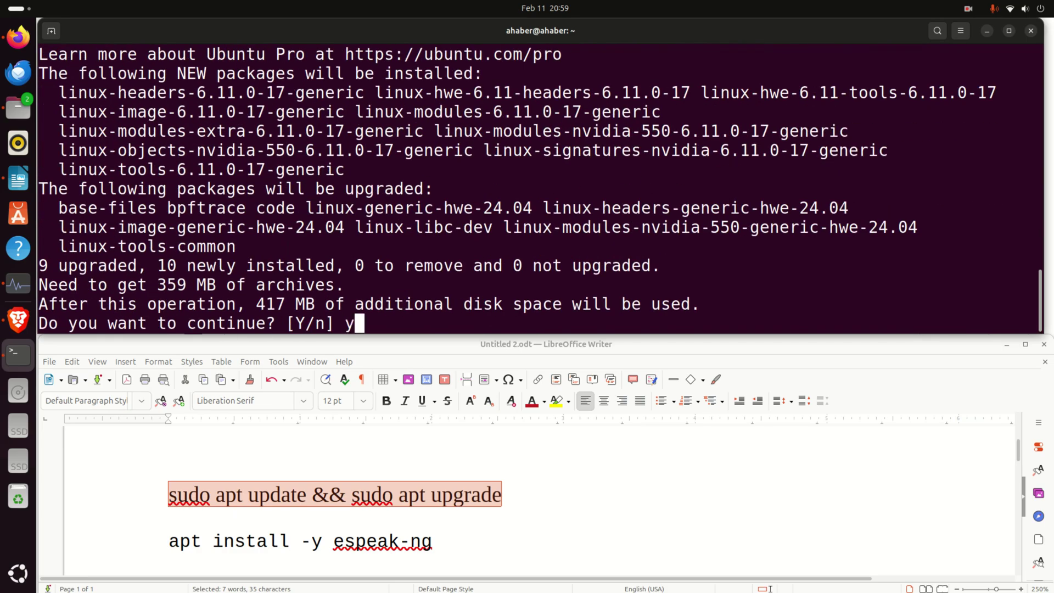
{"action": "key", "text": "Return"}
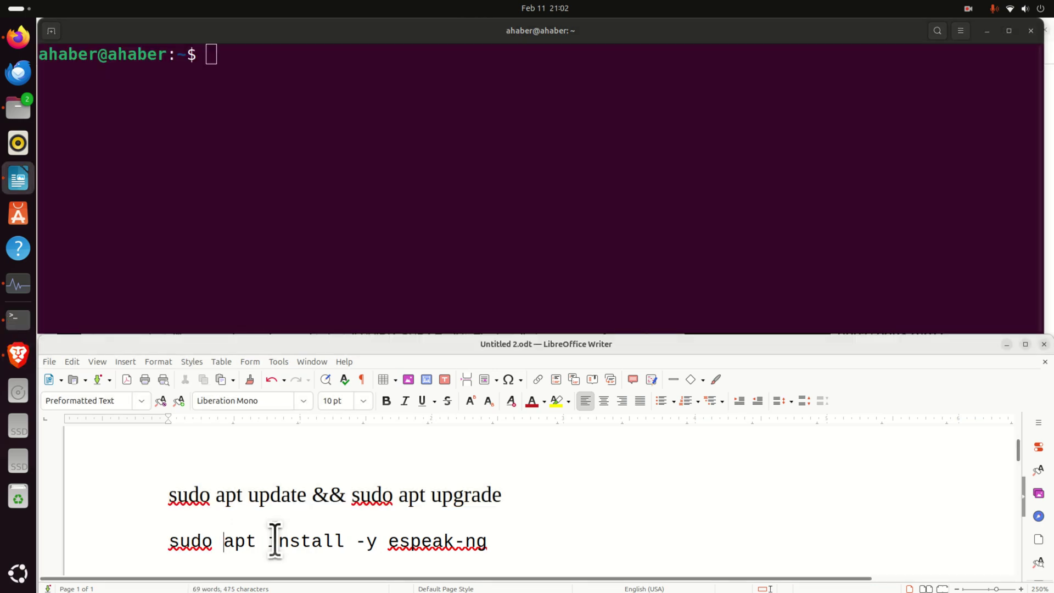
- Paste and run the espeak-ng install command, already at version 1.51+dfsg-12build1
{"action": "triple_click", "coordinate": [275, 539]}
{"action": "right_click", "coordinate": [276, 542]}
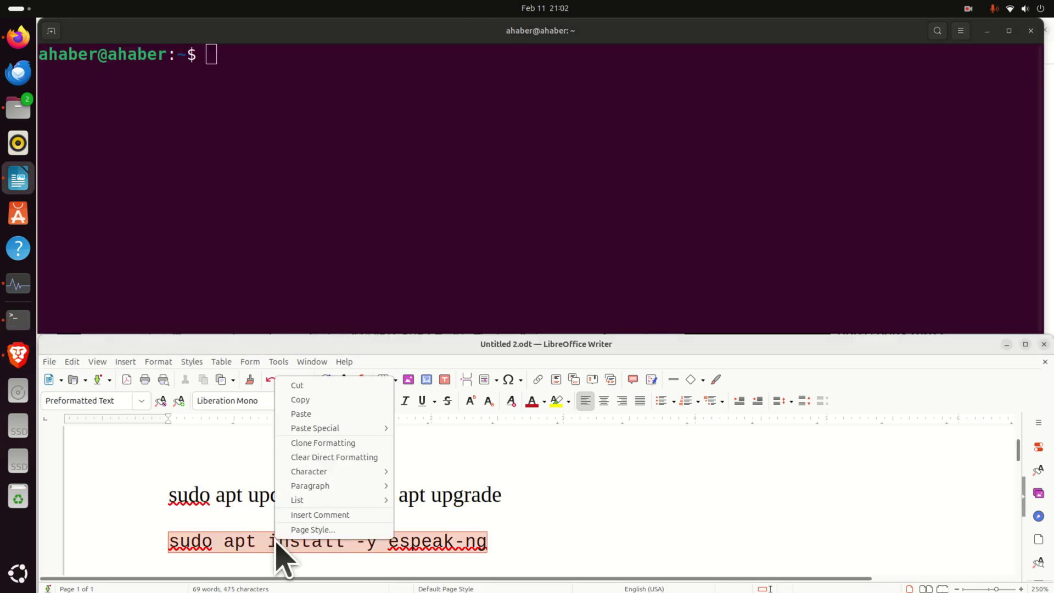
{"action": "left_click", "coordinate": [326, 399]}
{"action": "right_click", "coordinate": [336, 81]}
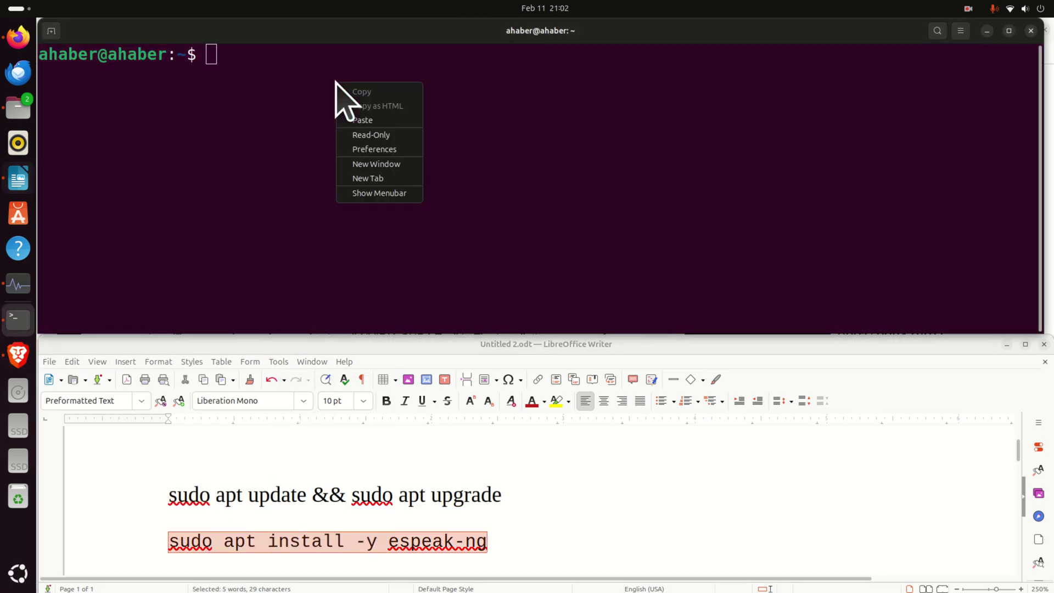
{"action": "left_click", "coordinate": [372, 120]}
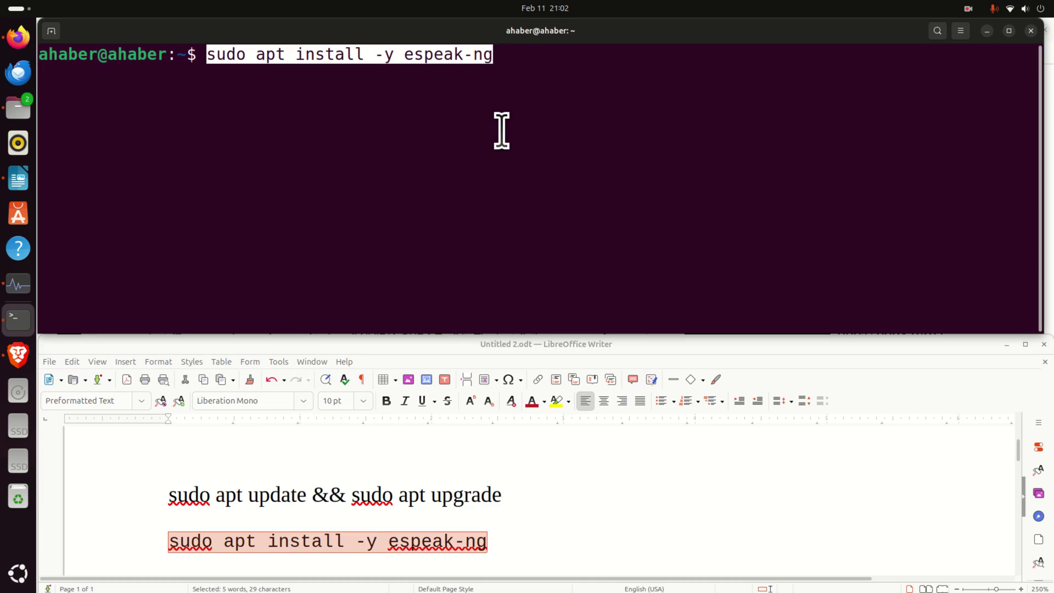
{"action": "key", "text": "Return"}
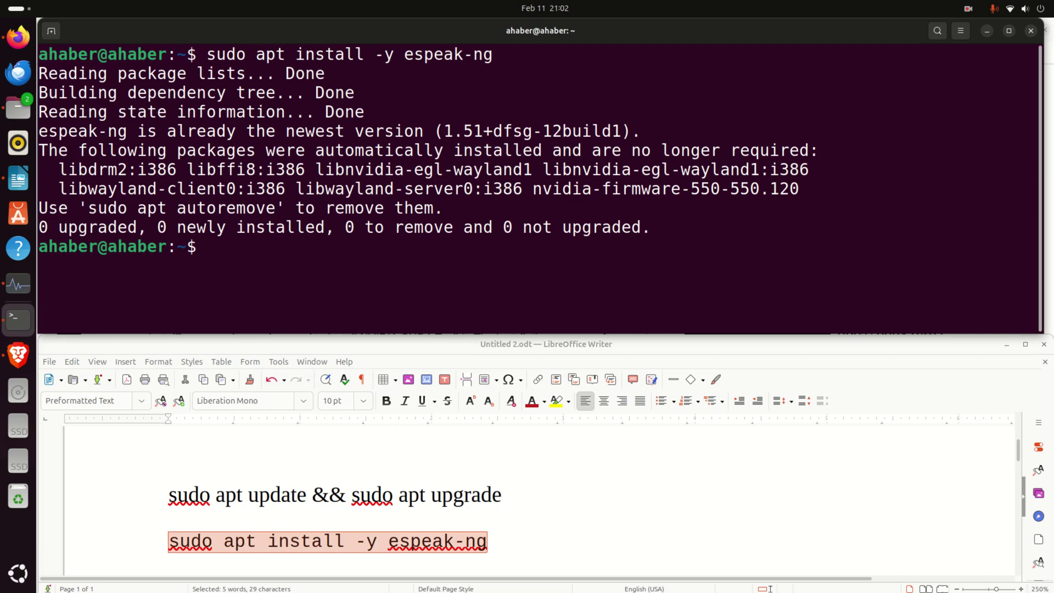
{"action": "scroll", "coordinate": [419, 511], "scroll_direction": "down", "scroll_amount": 2}
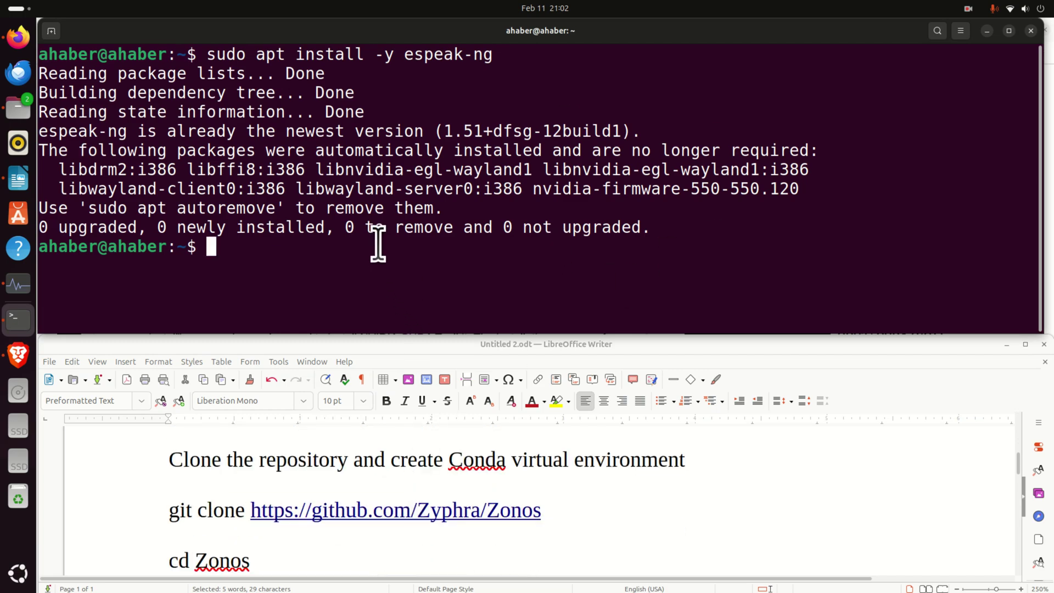
- Return to the home directory with cd ~ and select the git clone line in the notes
{"action": "type", "text": "cd ~"}
{"action": "key", "text": "Return"}
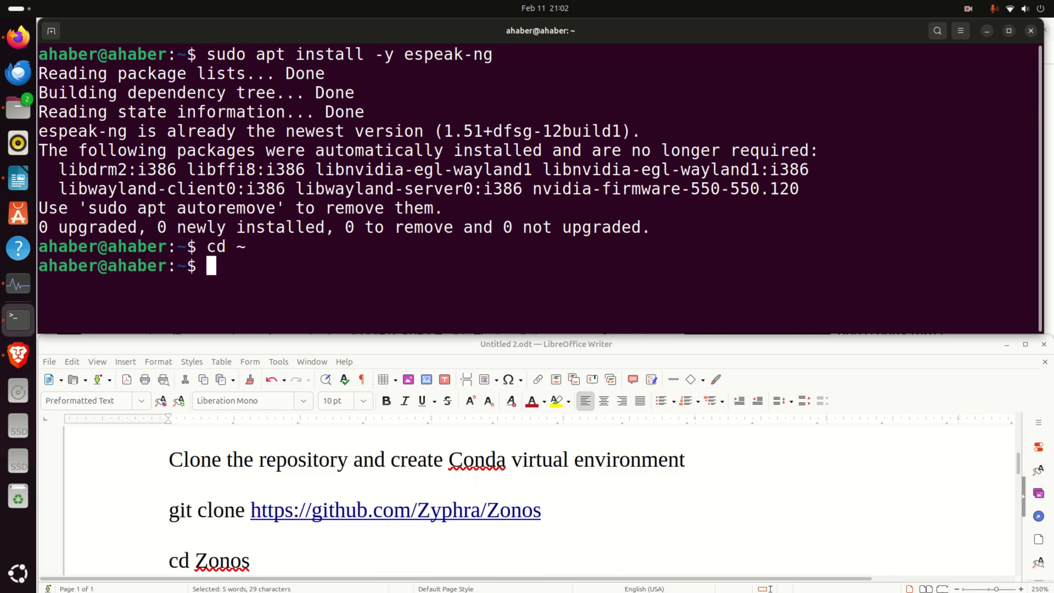
{"action": "left_click", "coordinate": [360, 508]}
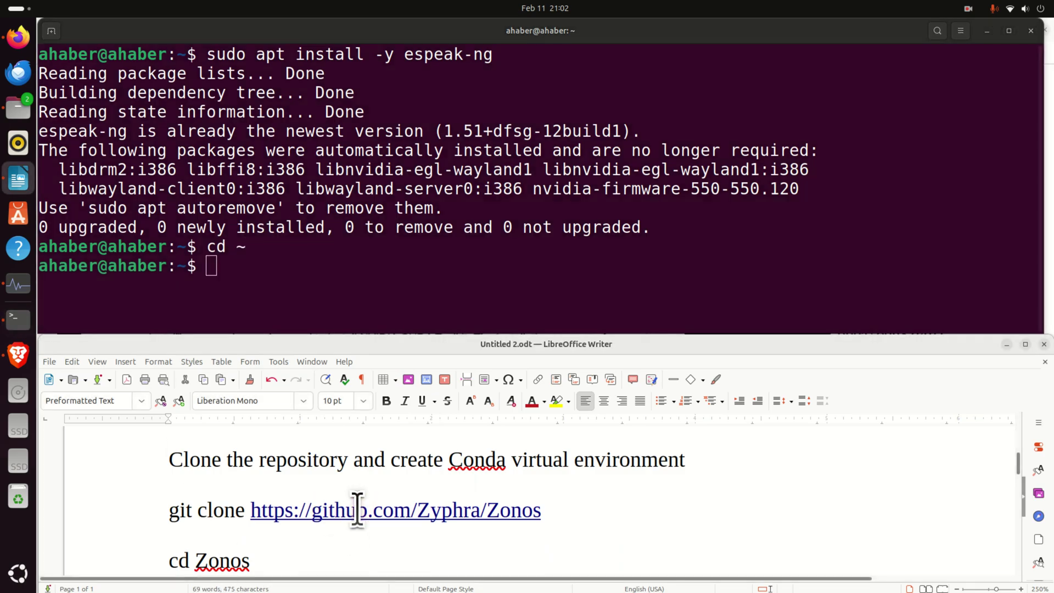
{"action": "double_click", "coordinate": [357, 509]}
{"action": "left_click", "coordinate": [357, 509]}
- Select the repository URL in the notes and view the Zyphra/Zonos GitHub page
{"action": "left_click", "coordinate": [242, 510]}
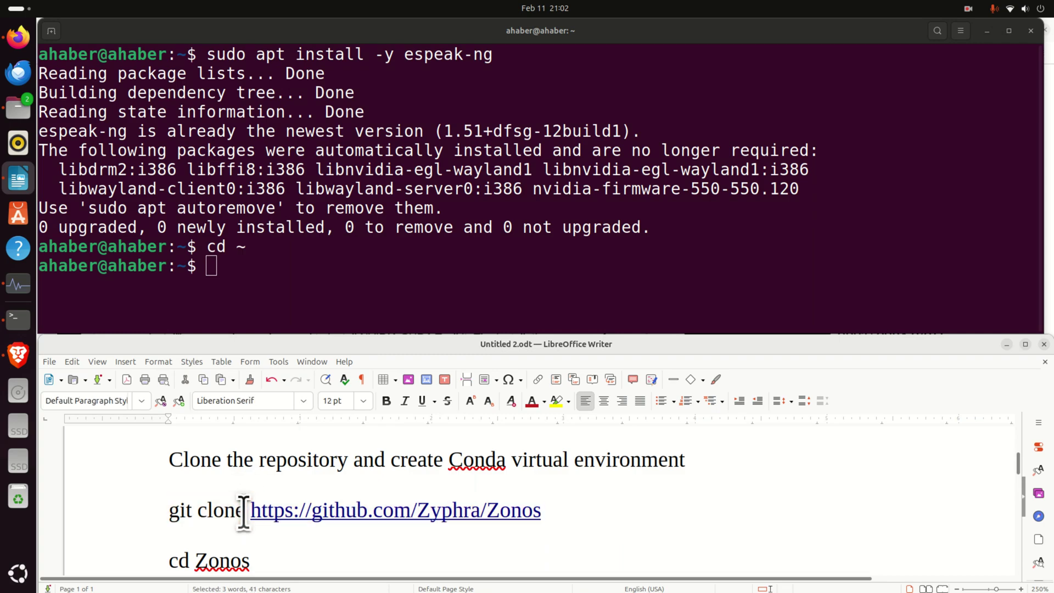
{"action": "left_click", "coordinate": [262, 511]}
{"action": "left_click_drag", "start_coordinate": [313, 509], "coordinate": [551, 506]}
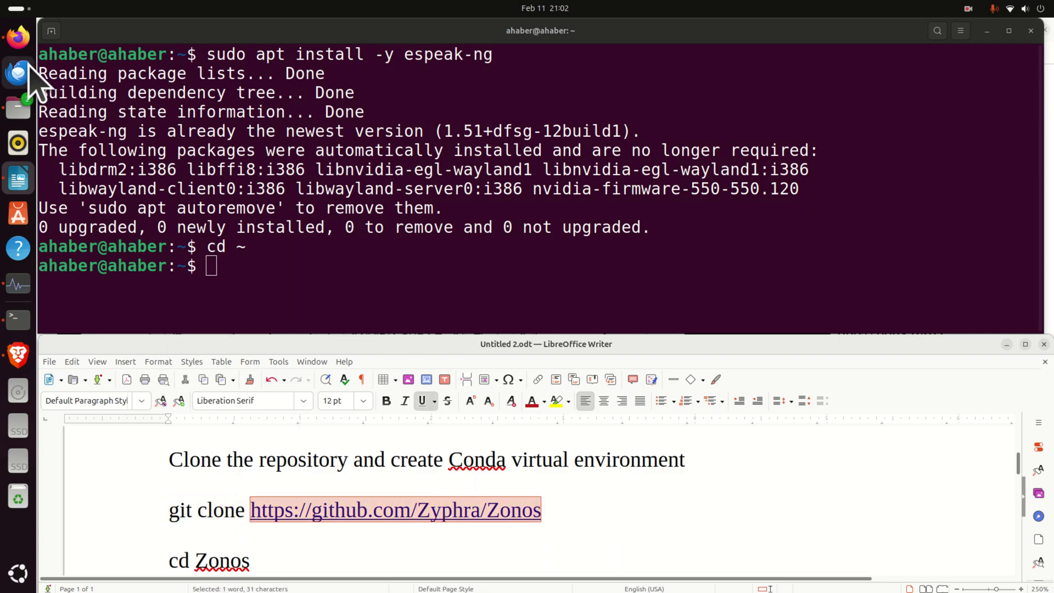
{"action": "left_click", "coordinate": [21, 49]}
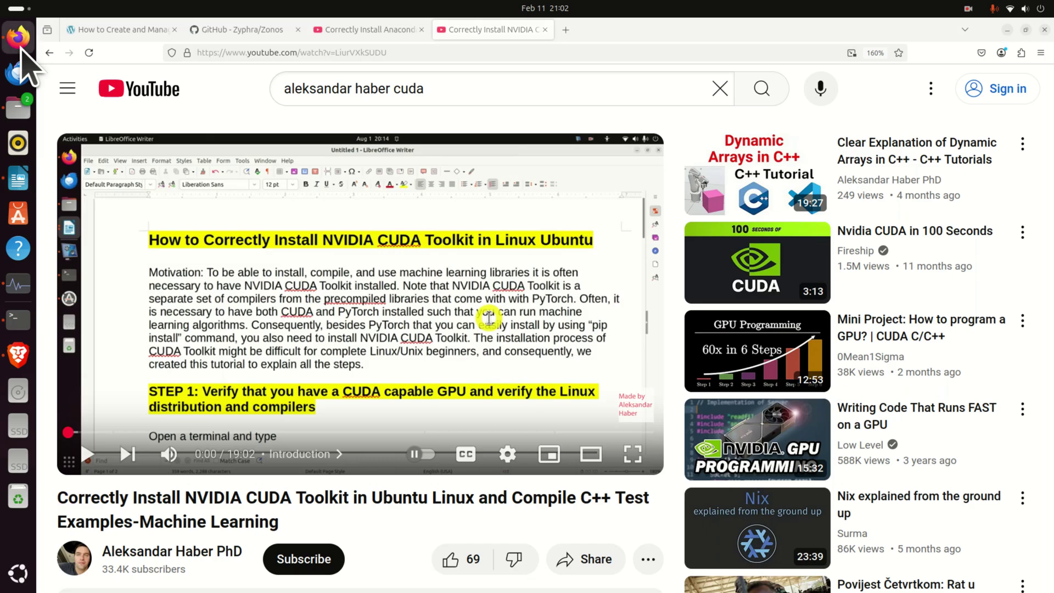
{"action": "left_click", "coordinate": [233, 31]}
{"action": "scroll", "coordinate": [239, 302], "scroll_direction": "up", "scroll_amount": 20}
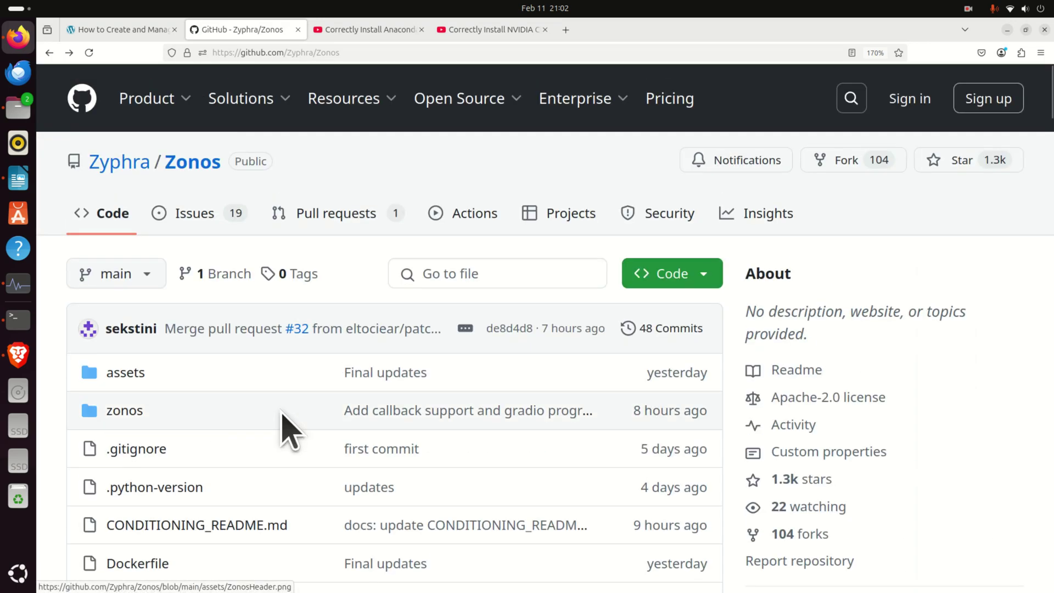
{"action": "scroll", "coordinate": [285, 428], "scroll_direction": "up", "scroll_amount": 2}
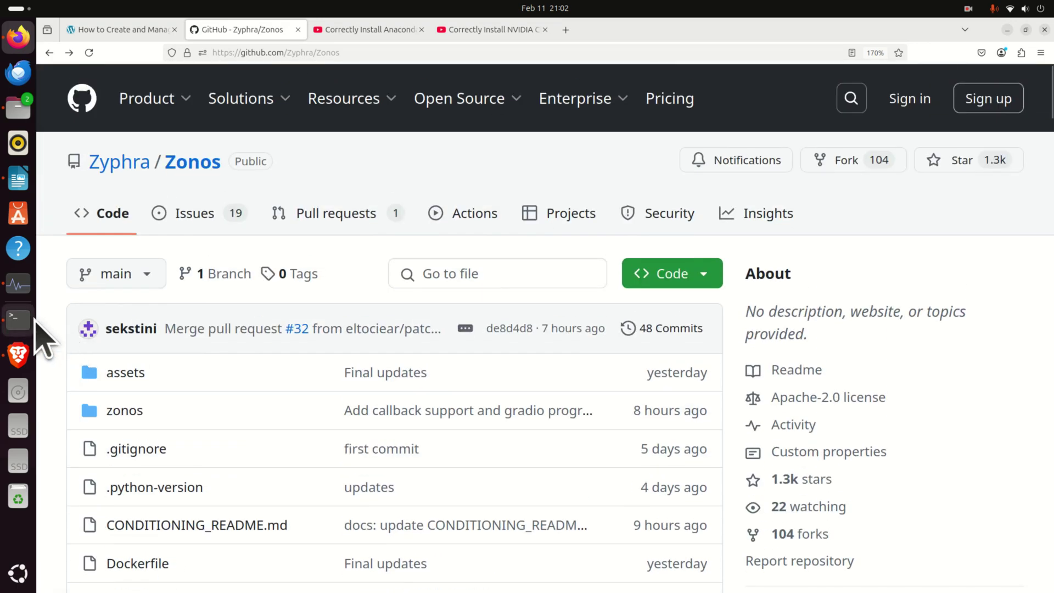
- Copy 'git clone' from the notes and paste it at the terminal prompt
{"action": "left_click", "coordinate": [20, 318]}
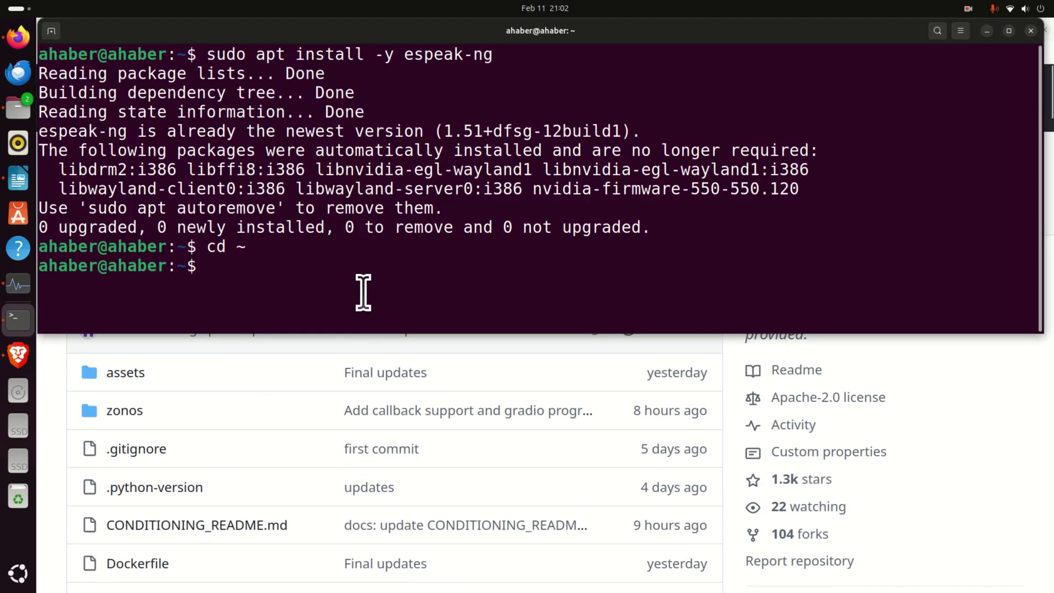
{"action": "left_click", "coordinate": [19, 180]}
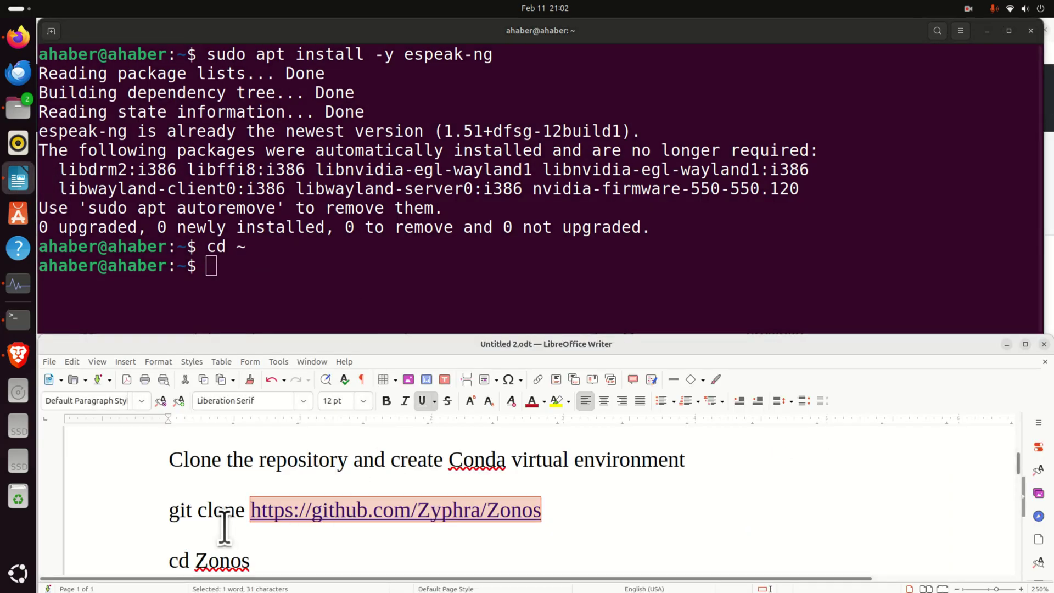
{"action": "left_click", "coordinate": [226, 512]}
{"action": "left_click_drag", "start_coordinate": [242, 513], "coordinate": [129, 501]}
{"action": "right_click", "coordinate": [184, 508]}
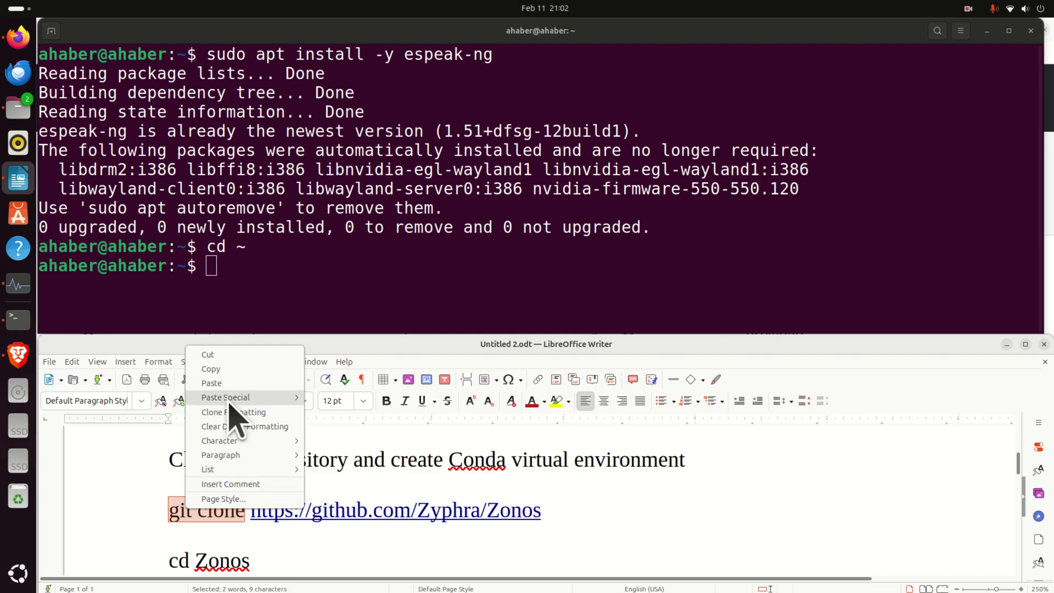
{"action": "left_click", "coordinate": [225, 370]}
{"action": "left_click", "coordinate": [265, 275]}
{"action": "right_click", "coordinate": [266, 275]}
{"action": "left_click", "coordinate": [296, 311]}
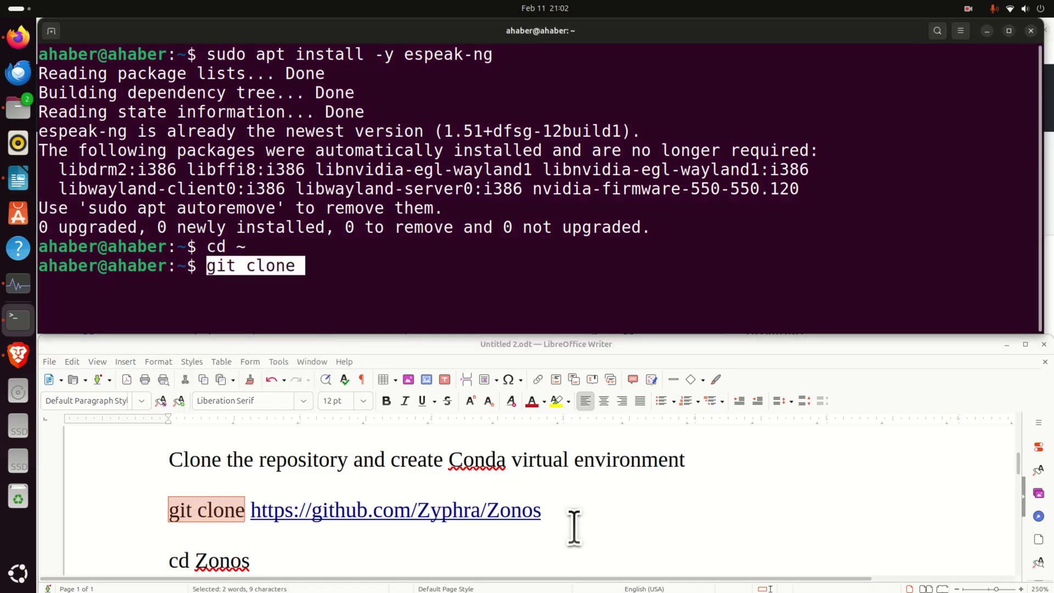
{"action": "left_click", "coordinate": [561, 516]}
{"action": "left_click_drag", "start_coordinate": [561, 516], "coordinate": [249, 509]}
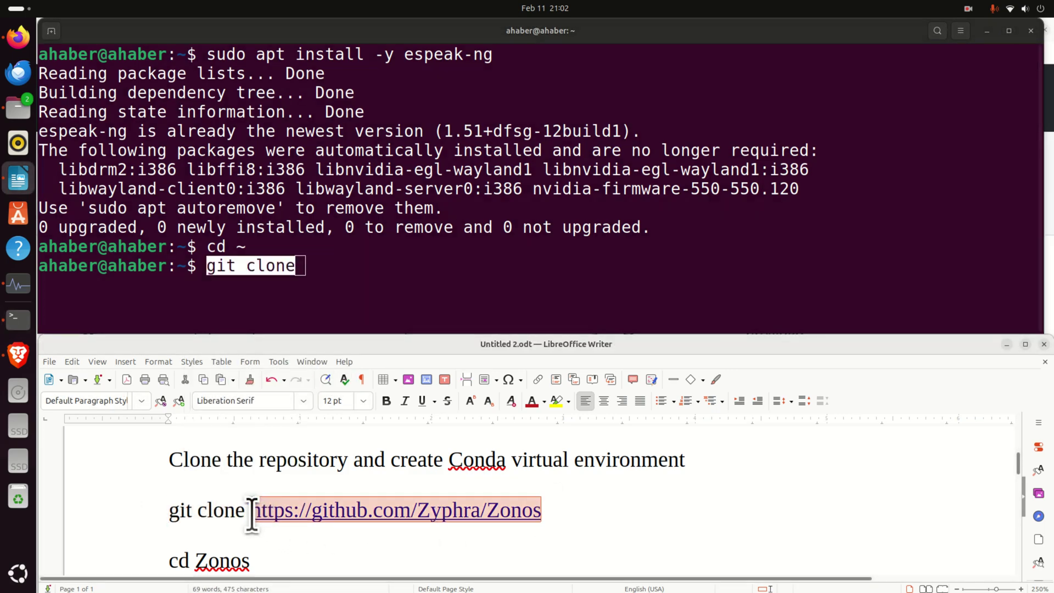
{"action": "left_click", "coordinate": [410, 313]}
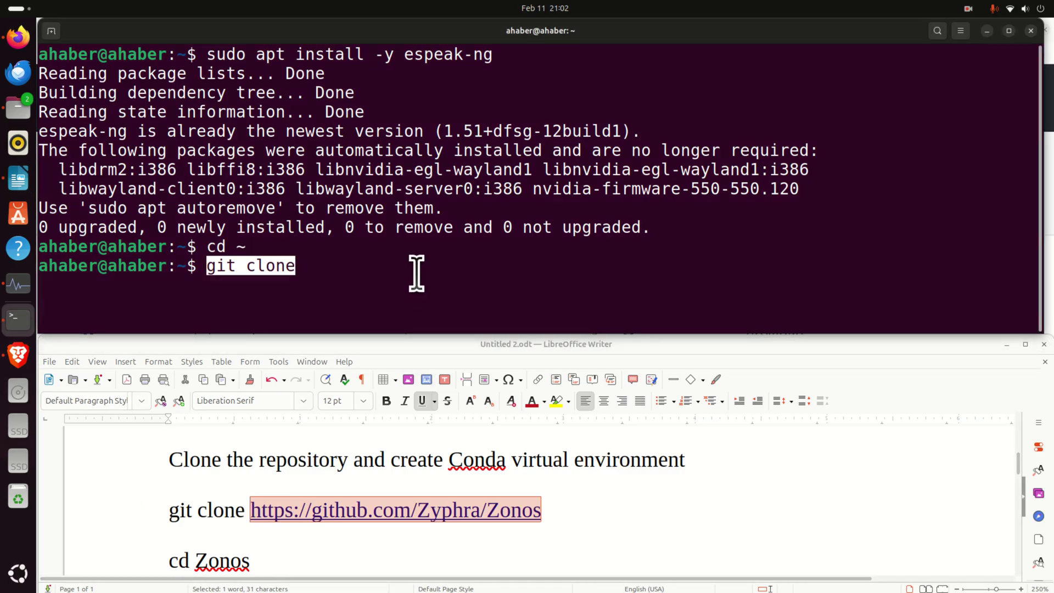
{"action": "key", "text": "Left"}
{"action": "key", "text": "Right"}
{"action": "right_click", "coordinate": [392, 280]}
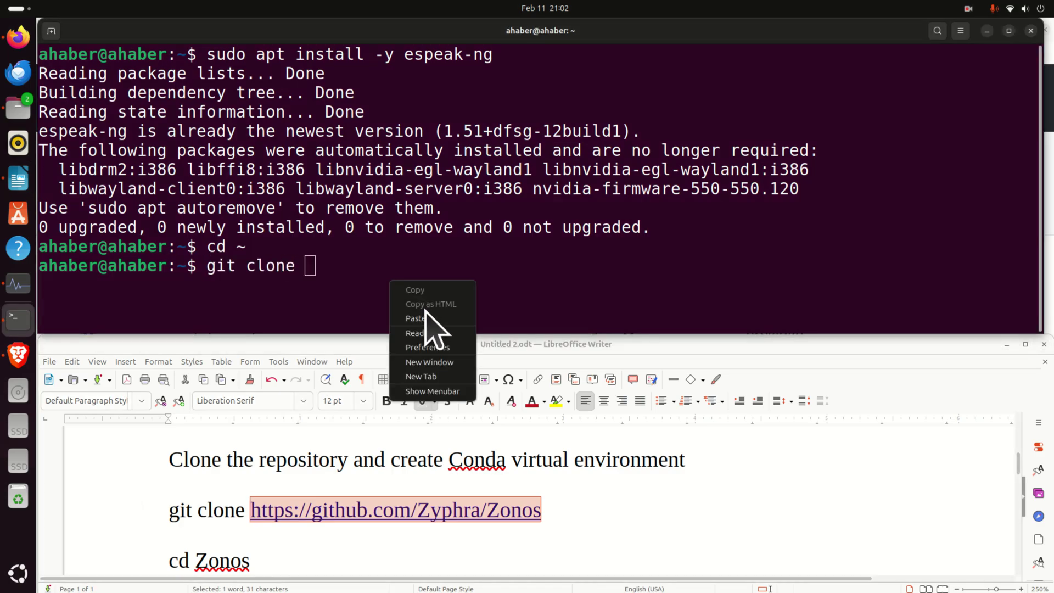
{"action": "left_click", "coordinate": [430, 320]}
{"action": "key", "text": "Return"}
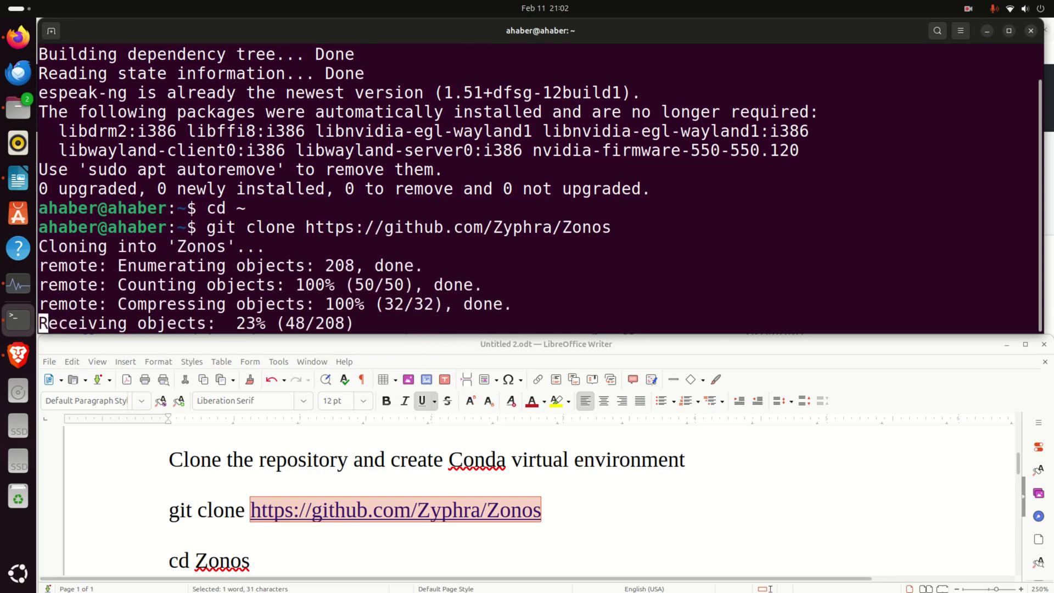
{"action": "type", "text": "cd Zonos"}
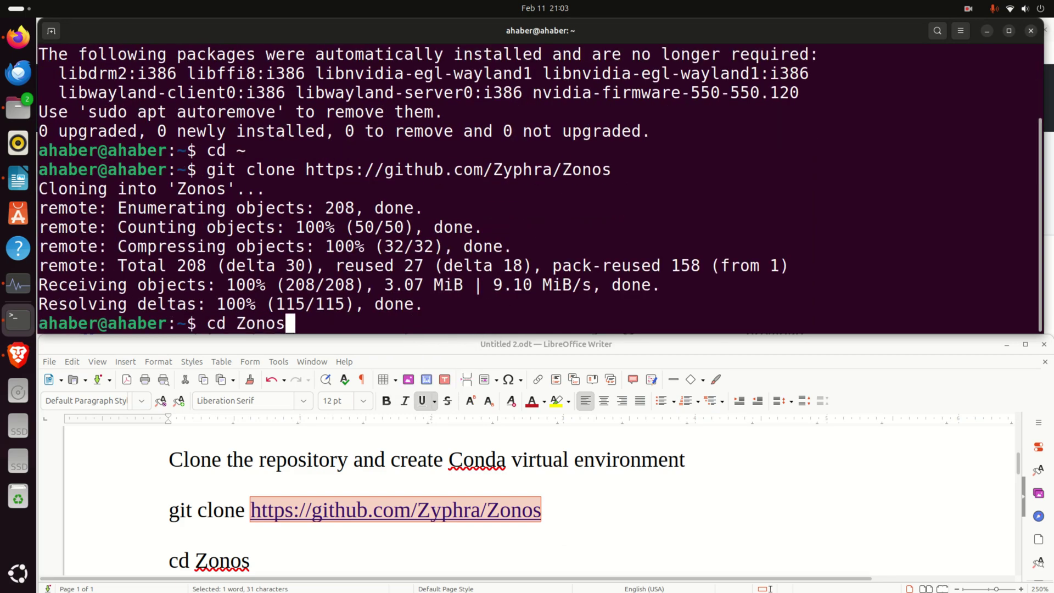
{"action": "key", "text": "Return"}
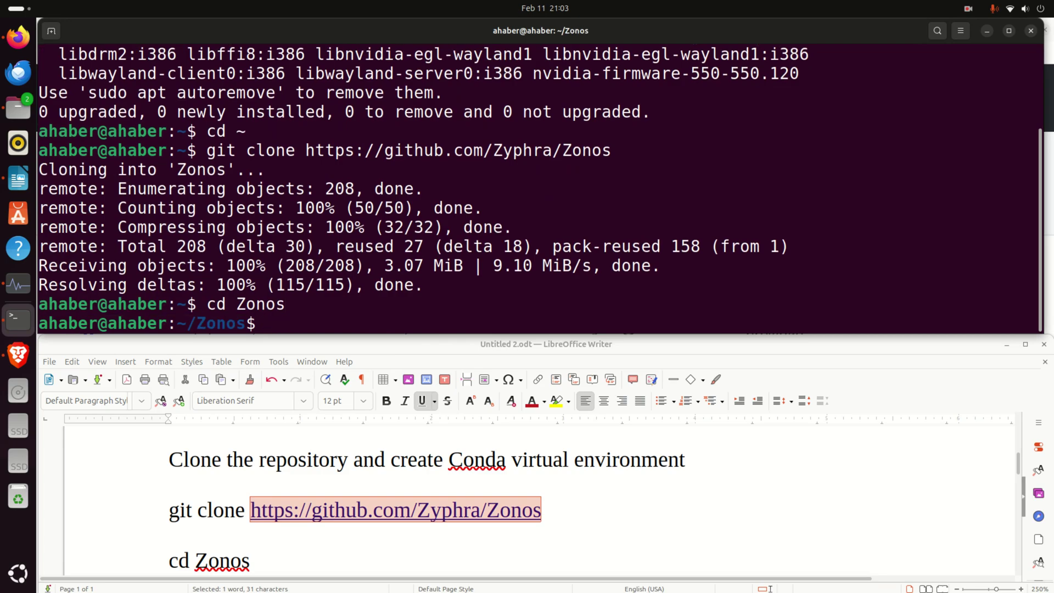
- Paste the conda create command for ZonosEnv with python=3.10 at the prompt
{"action": "scroll", "coordinate": [440, 482], "scroll_direction": "down", "scroll_amount": 4}
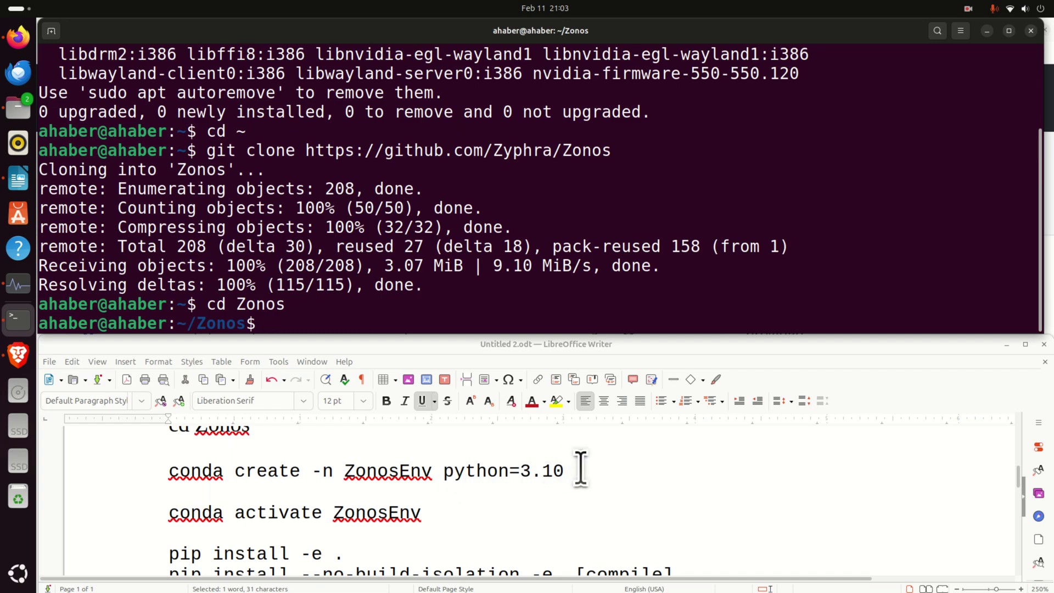
{"action": "left_click_drag", "start_coordinate": [580, 470], "coordinate": [172, 470]}
{"action": "right_click", "coordinate": [214, 471]}
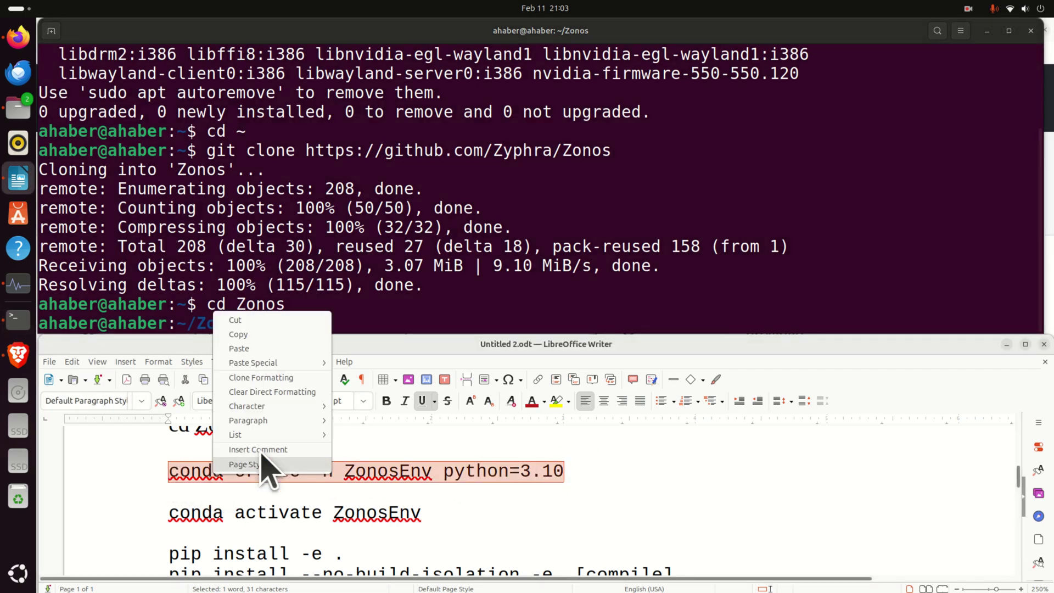
{"action": "left_click", "coordinate": [238, 334]}
{"action": "left_click", "coordinate": [346, 305]}
{"action": "right_click", "coordinate": [344, 310]}
{"action": "left_click", "coordinate": [384, 349]}
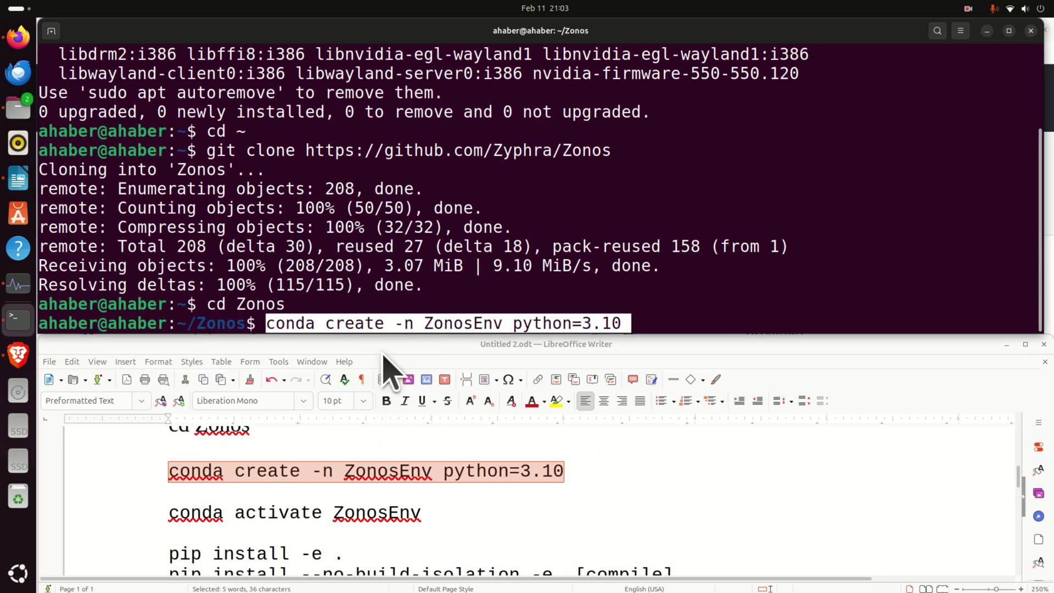
{"action": "key", "text": "End"}
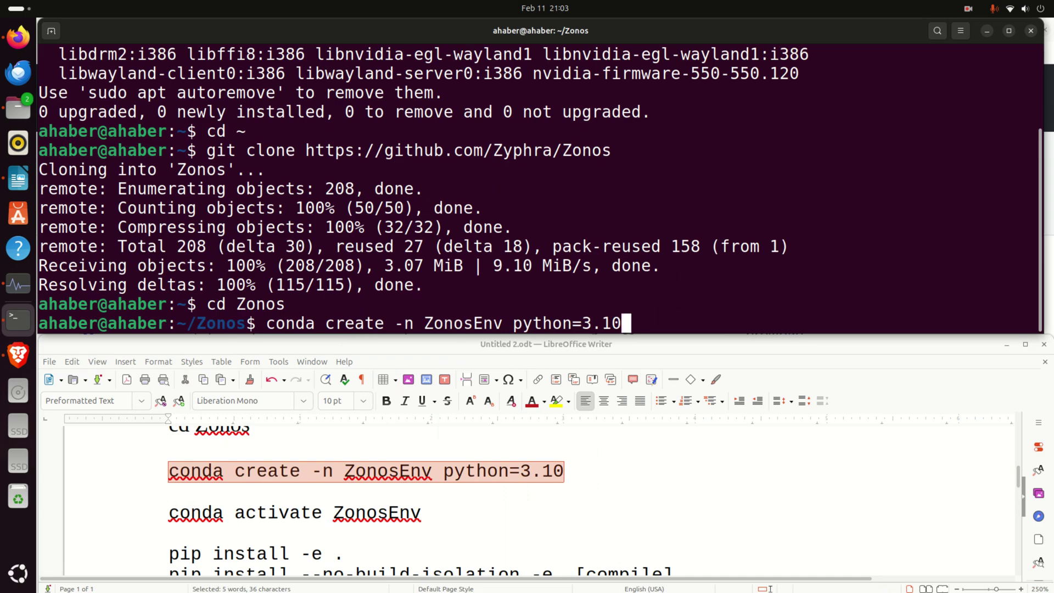
{"action": "double_click", "coordinate": [530, 321]}
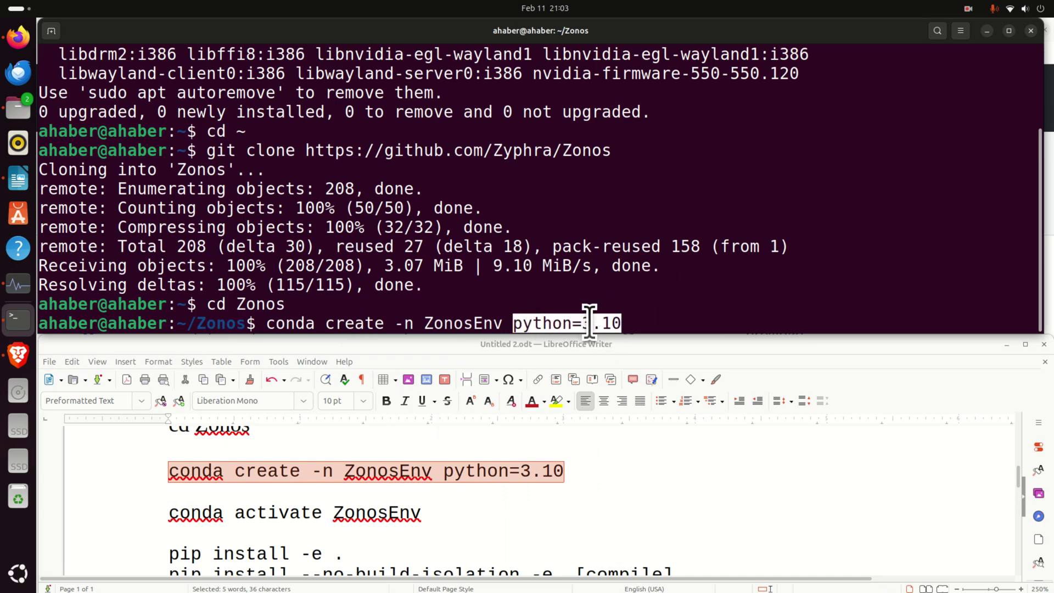
{"action": "left_click", "coordinate": [589, 321]}
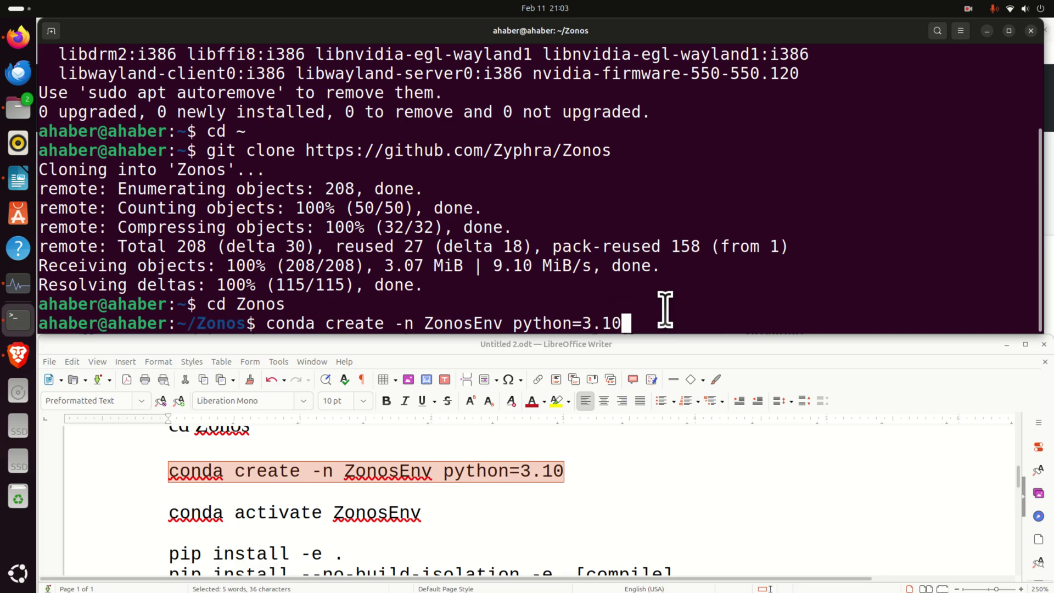
{"action": "key", "text": "Left"}
- Run the conda create command and confirm installing the packages with y
{"action": "key", "text": "Return"}
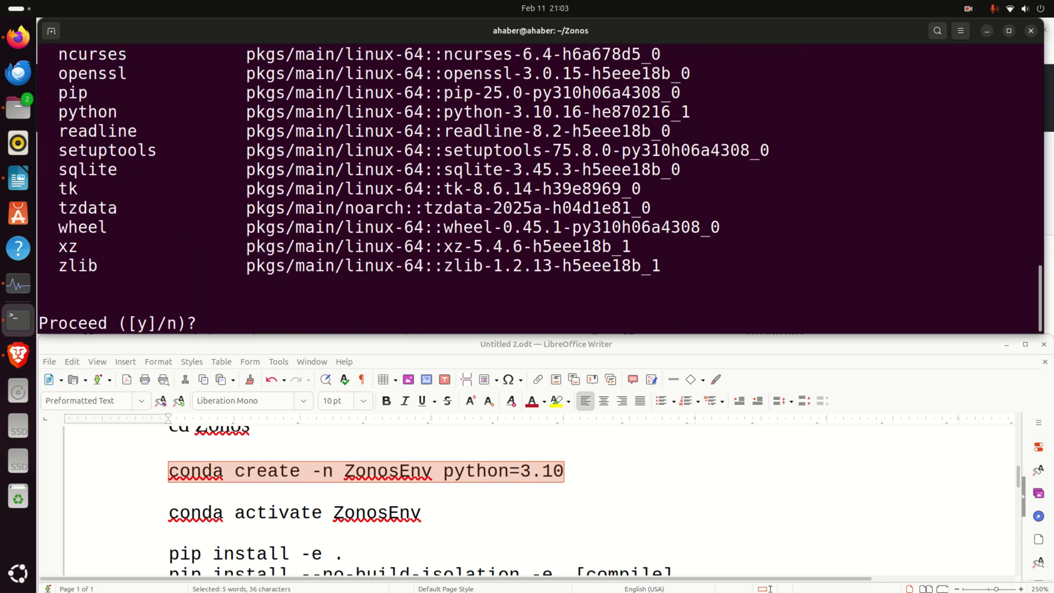
{"action": "type", "text": "y"}
{"action": "key", "text": "Return"}
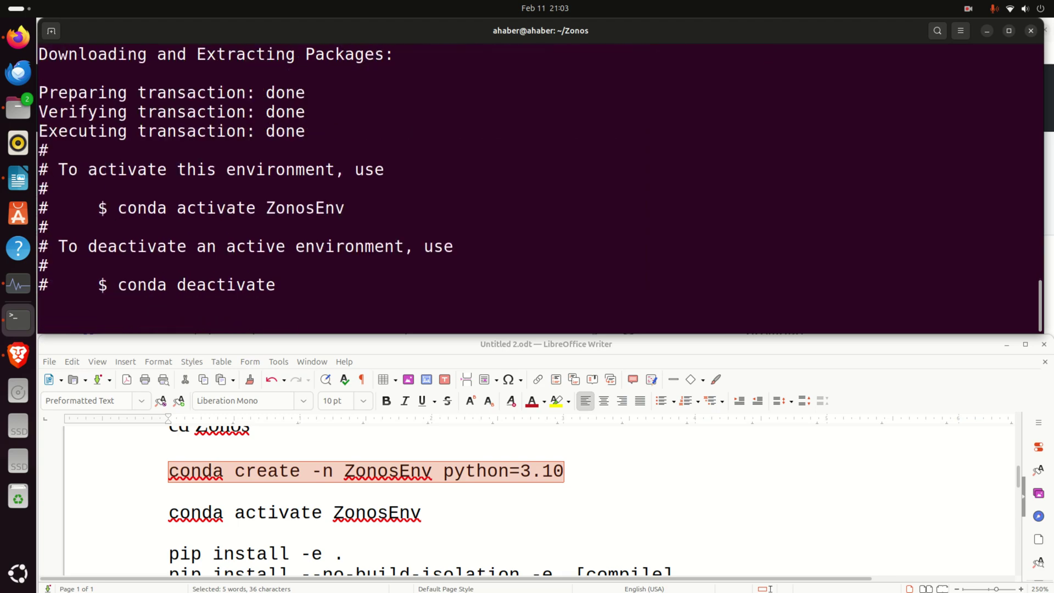
- Copy 'conda activate ZonosEnv' from the setup notes and run it in the terminal
{"action": "left_click", "coordinate": [337, 505]}
{"action": "triple_click", "coordinate": [336, 505]}
{"action": "right_click", "coordinate": [337, 505]}
{"action": "left_click", "coordinate": [412, 372]}
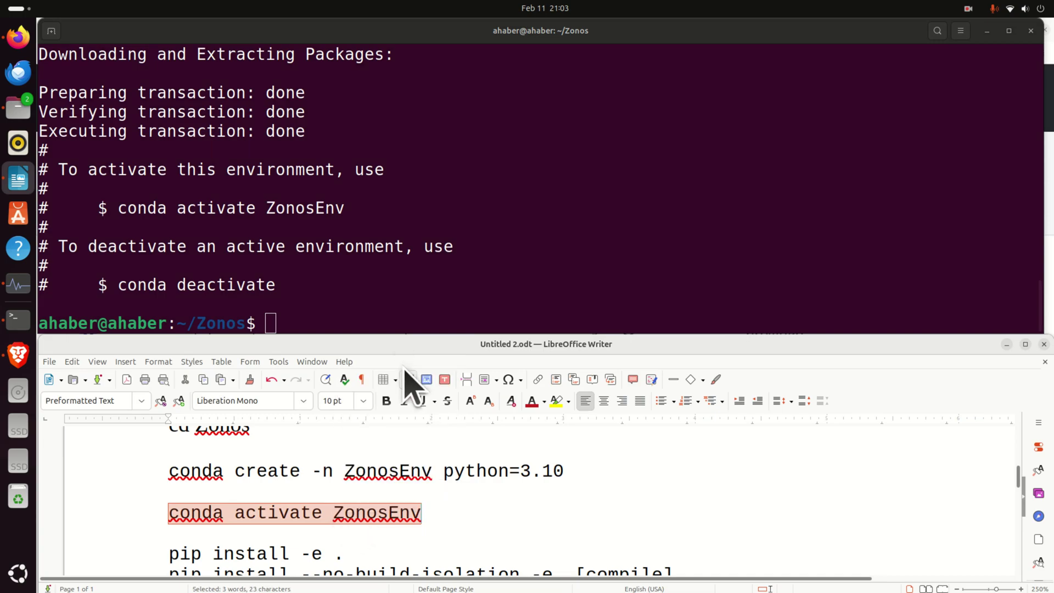
{"action": "left_click", "coordinate": [419, 313]}
{"action": "right_click", "coordinate": [419, 313]}
{"action": "left_click", "coordinate": [463, 365]}
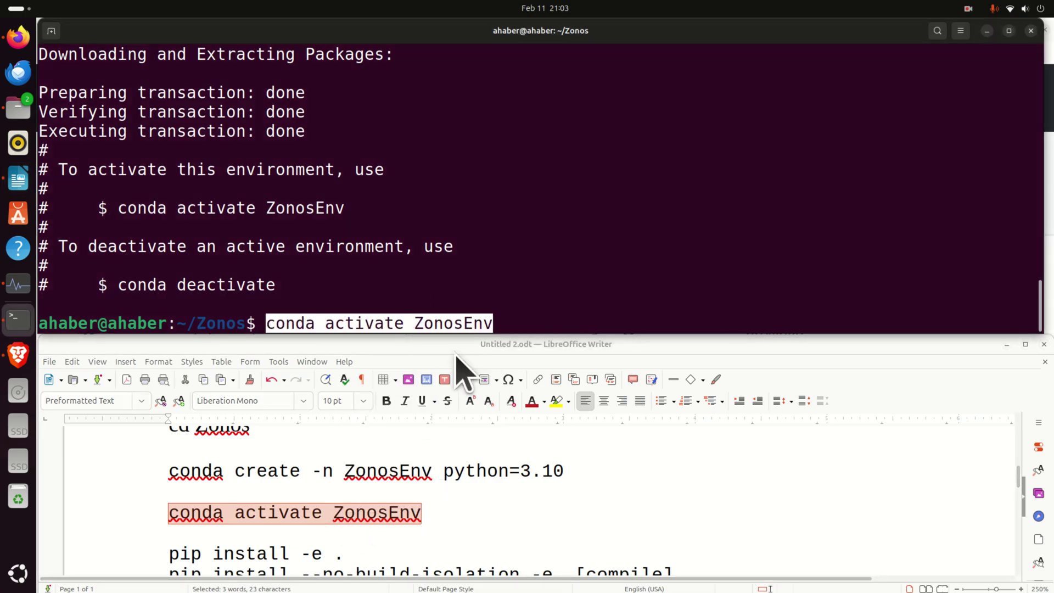
{"action": "key", "text": "Return"}
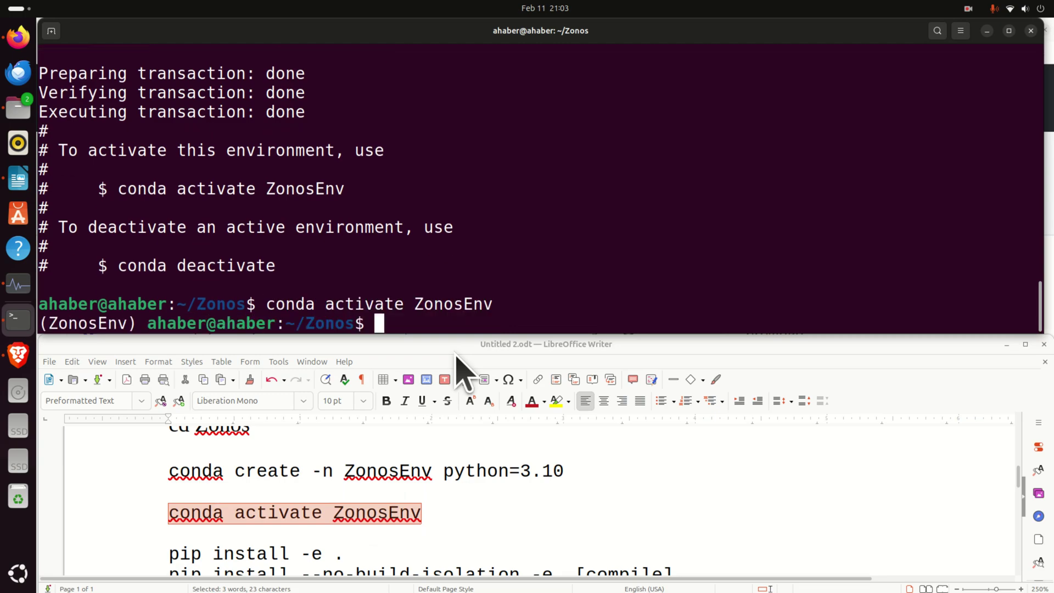
- Copy 'pip install -e .' from the notes and run it to install Zonos editable
{"action": "scroll", "coordinate": [361, 502], "scroll_direction": "down", "scroll_amount": 2}
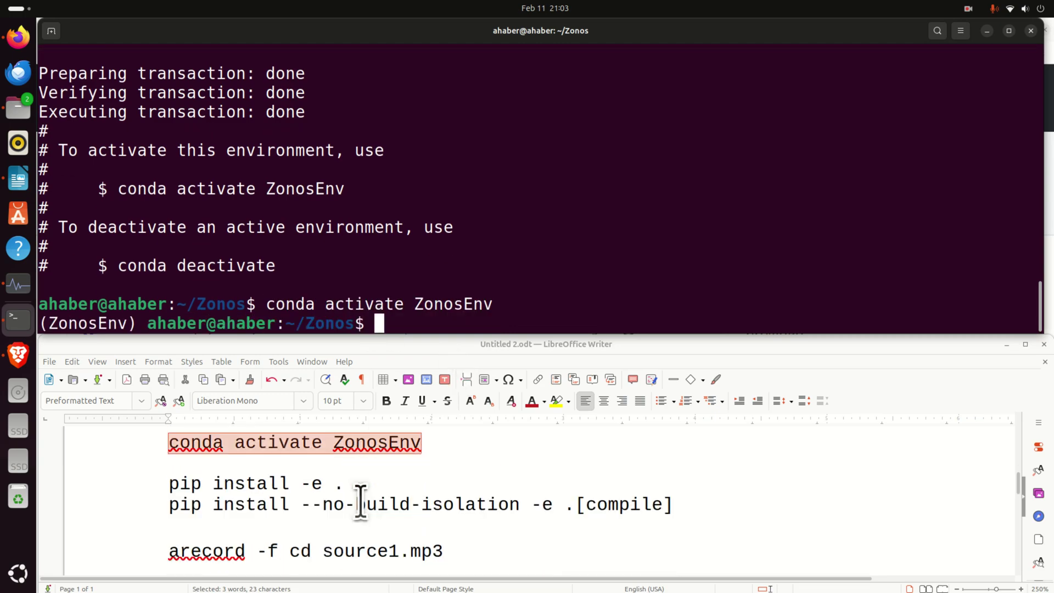
{"action": "left_click", "coordinate": [302, 479]}
{"action": "triple_click", "coordinate": [301, 480]}
{"action": "right_click", "coordinate": [301, 479]}
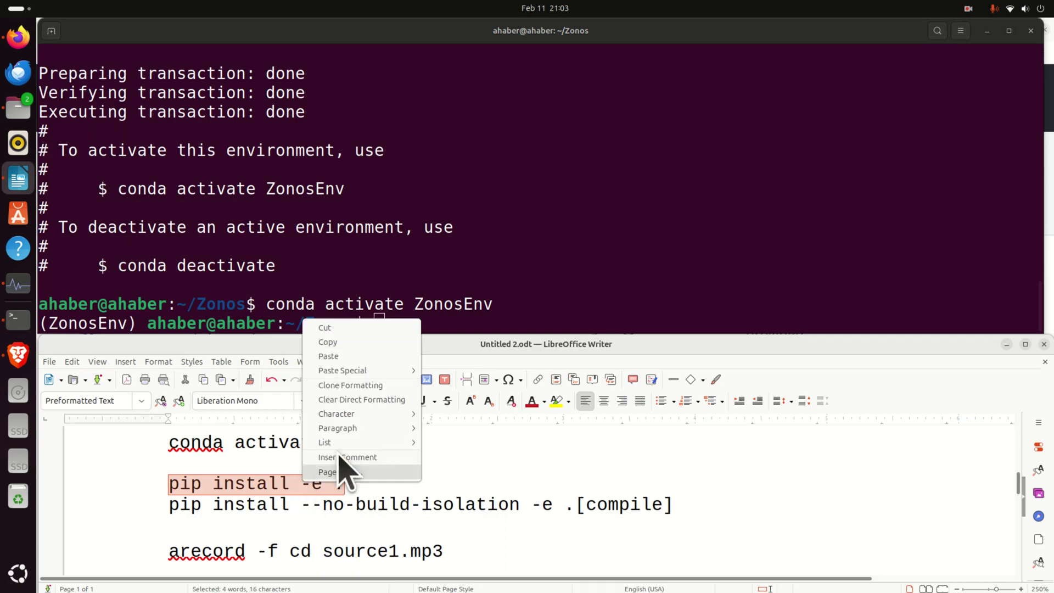
{"action": "left_click", "coordinate": [359, 342]}
{"action": "right_click", "coordinate": [401, 317]}
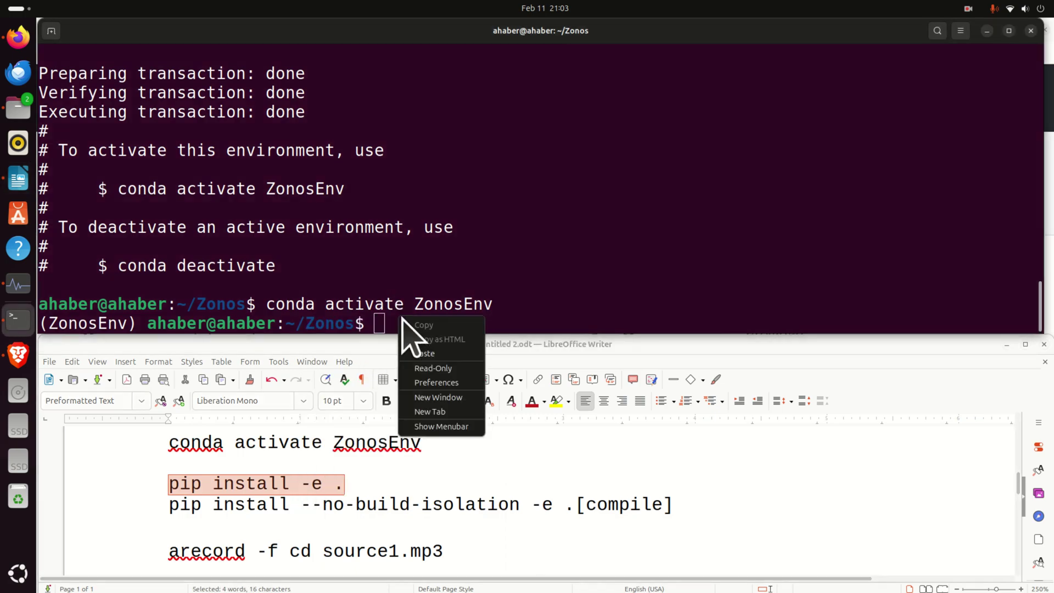
{"action": "left_click", "coordinate": [459, 354]}
{"action": "key", "text": "Return"}
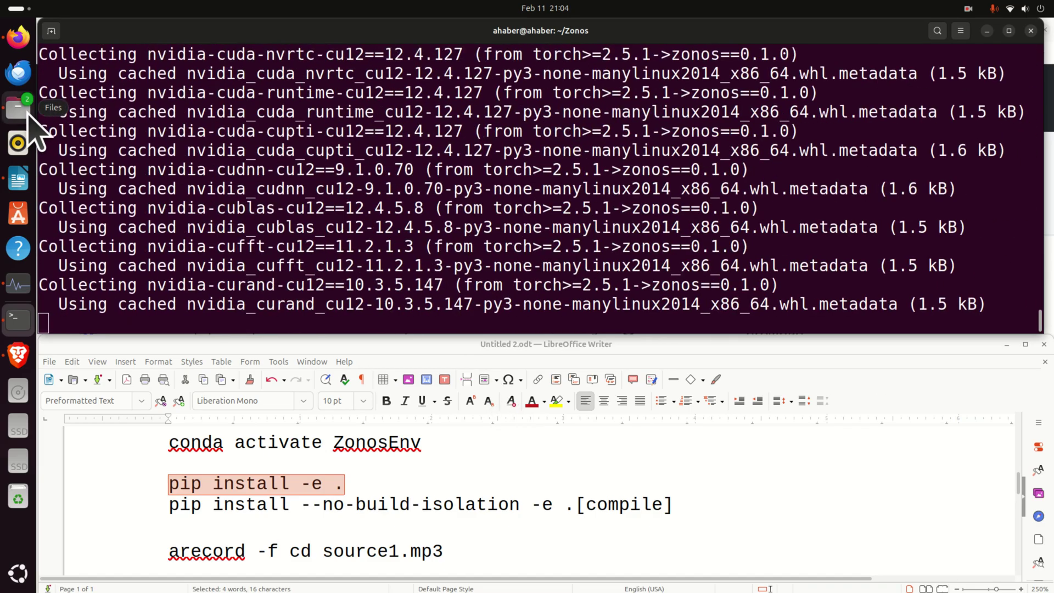
- Open pyproject.toml in the Zonos folder and check its requires-python version
{"action": "left_click", "coordinate": [18, 110]}
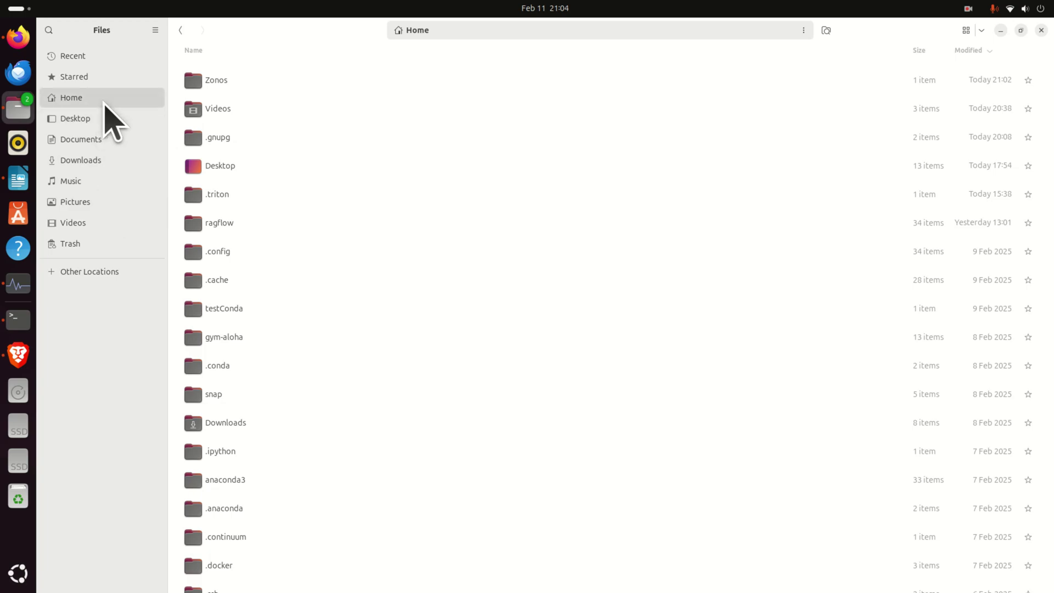
{"action": "left_click", "coordinate": [248, 79]}
{"action": "double_click", "coordinate": [247, 80]}
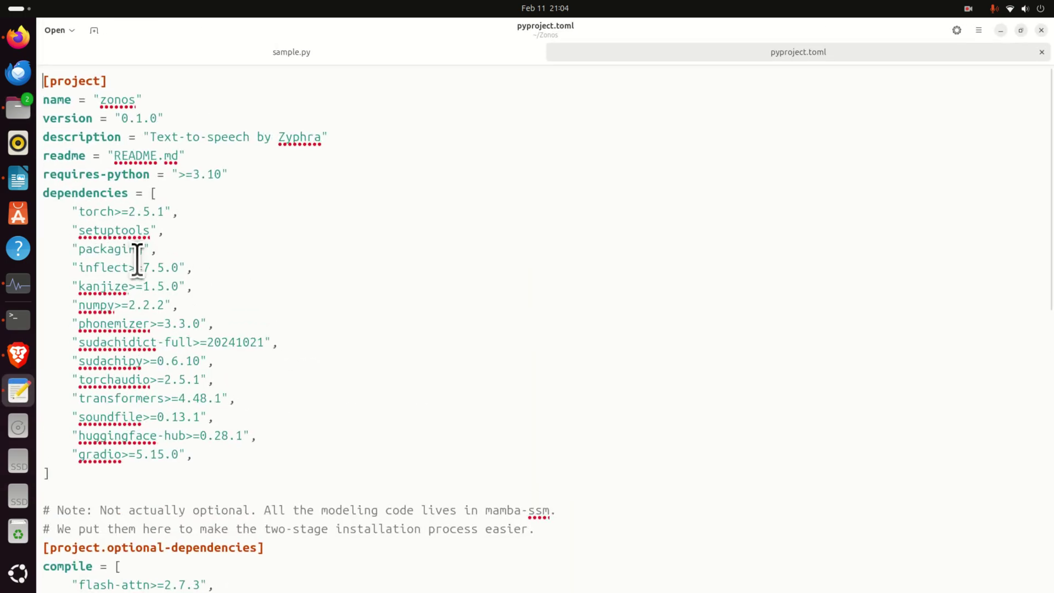
{"action": "left_click_drag", "start_coordinate": [180, 218], "coordinate": [221, 534]}
{"action": "left_click", "coordinate": [240, 187]}
{"action": "double_click", "coordinate": [240, 187]}
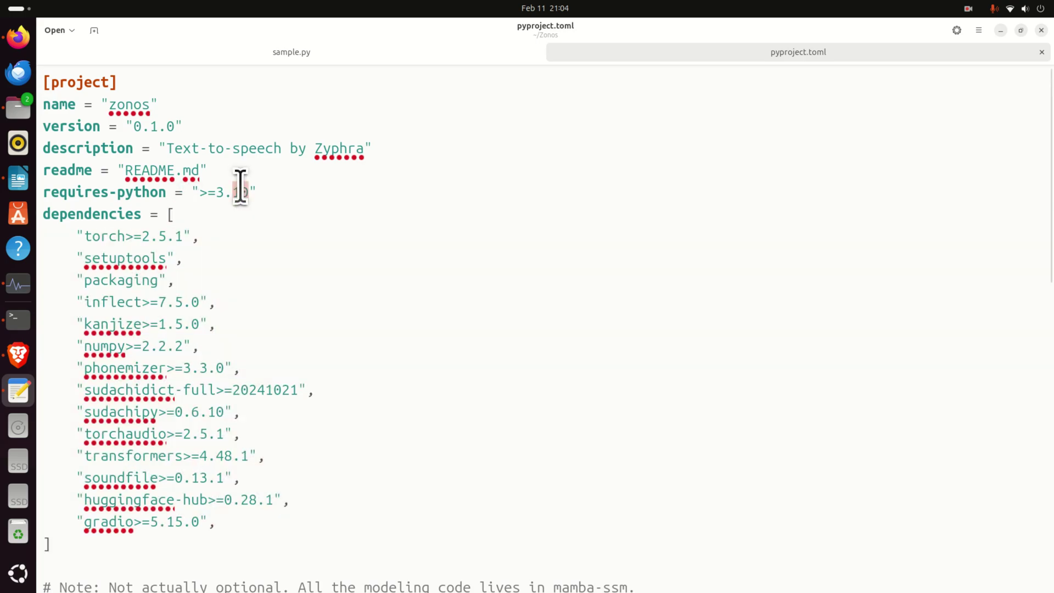
{"action": "left_click", "coordinate": [240, 186]}
{"action": "left_click", "coordinate": [240, 186]}
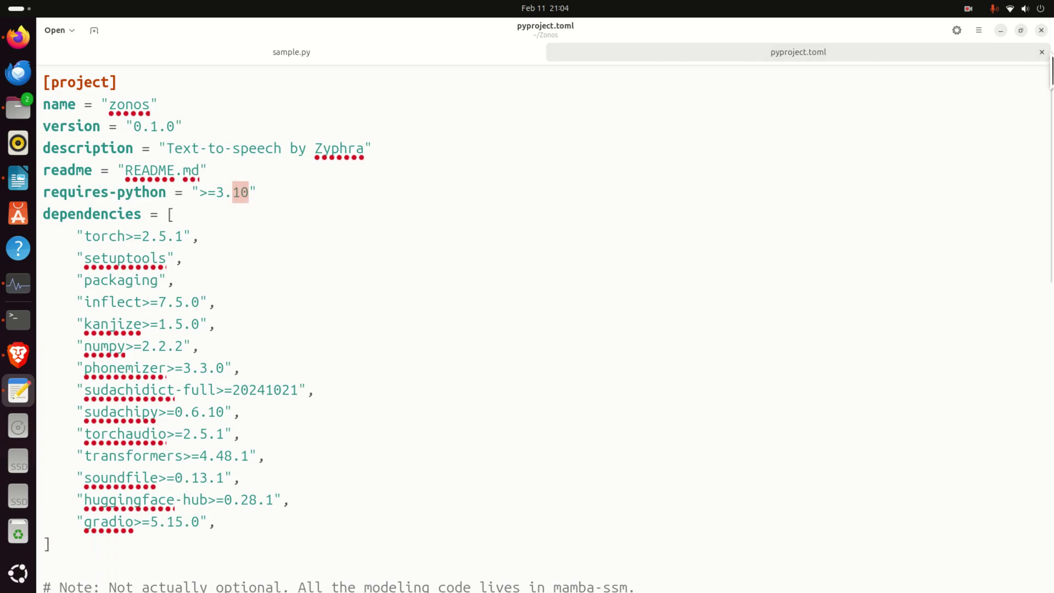
- Close pyproject.toml and the text editor, returning to the installing terminal
{"action": "left_click", "coordinate": [1041, 52]}
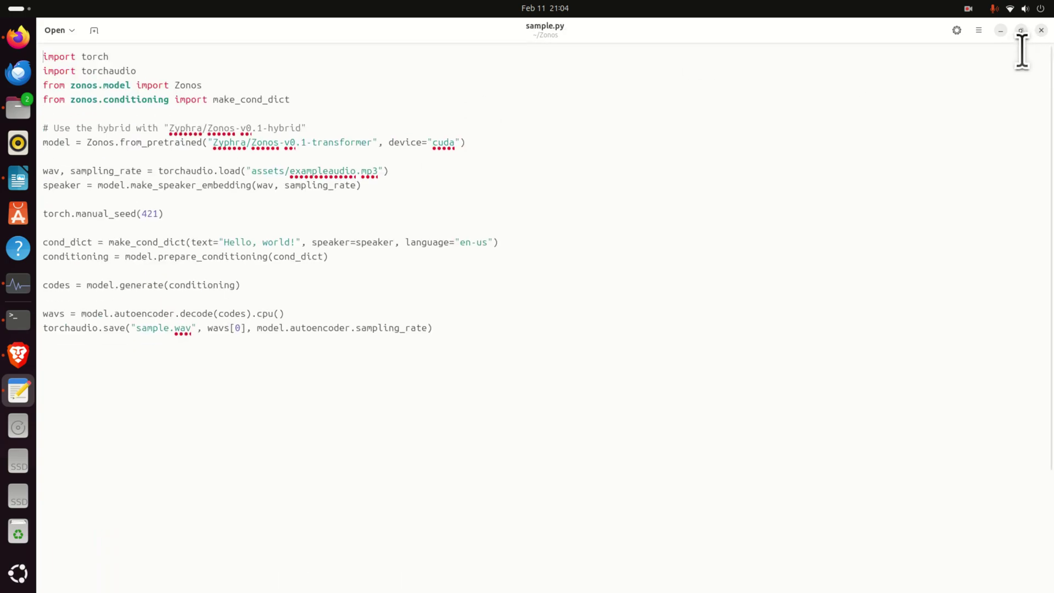
{"action": "left_click", "coordinate": [1041, 30]}
{"action": "left_click", "coordinate": [13, 328]}
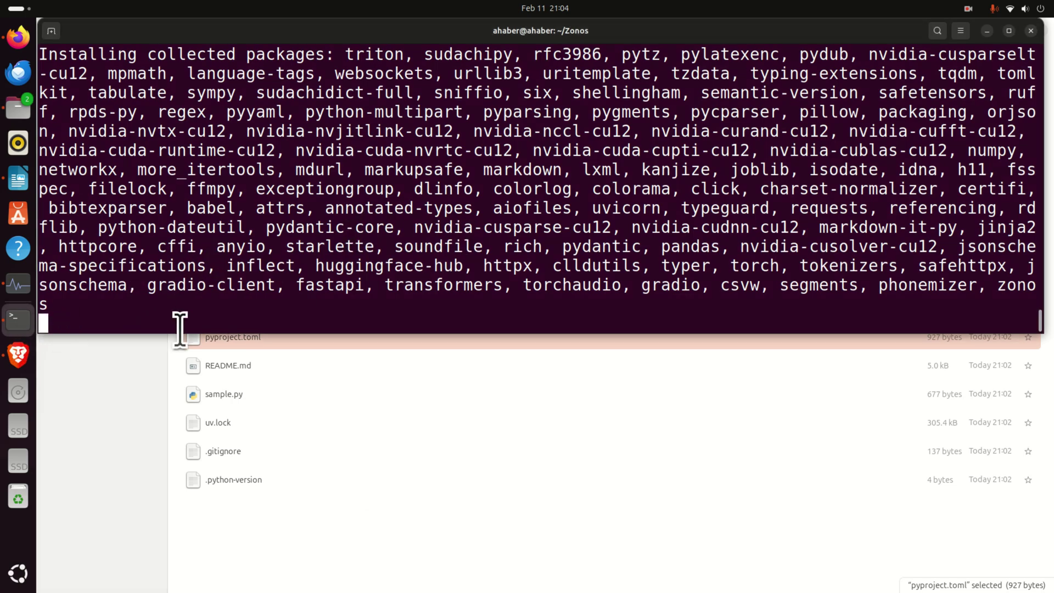
- Raise the LibreOffice Writer setup notes below the terminal
{"action": "left_click", "coordinate": [18, 179]}
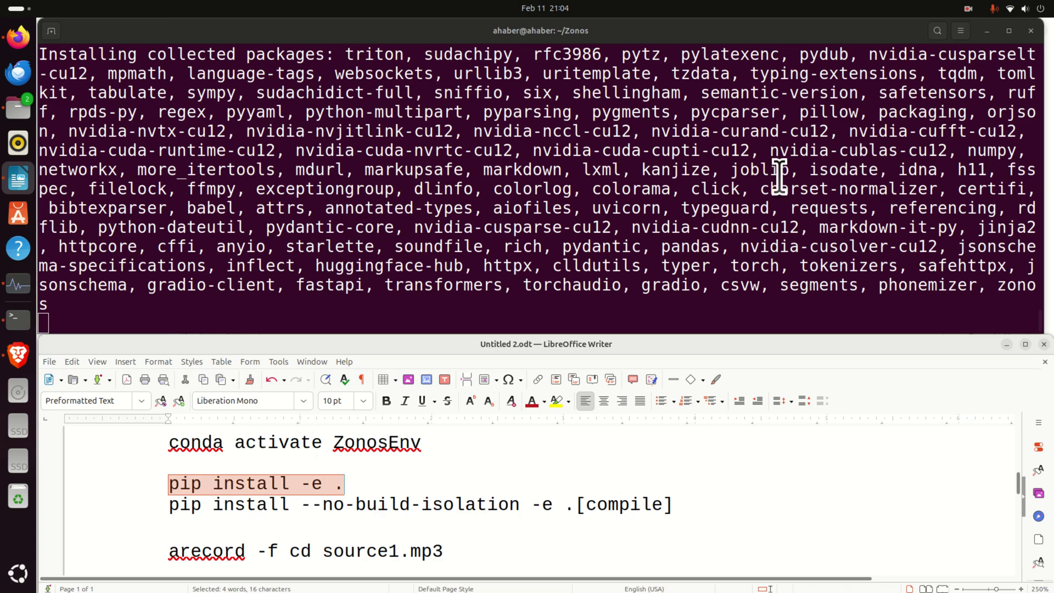
- Copy 'pip install --no-build-isolation -e .[compile]' from the notes and run it in the terminal
{"action": "left_click", "coordinate": [508, 498]}
{"action": "triple_click", "coordinate": [505, 500]}
{"action": "right_click", "coordinate": [506, 502]}
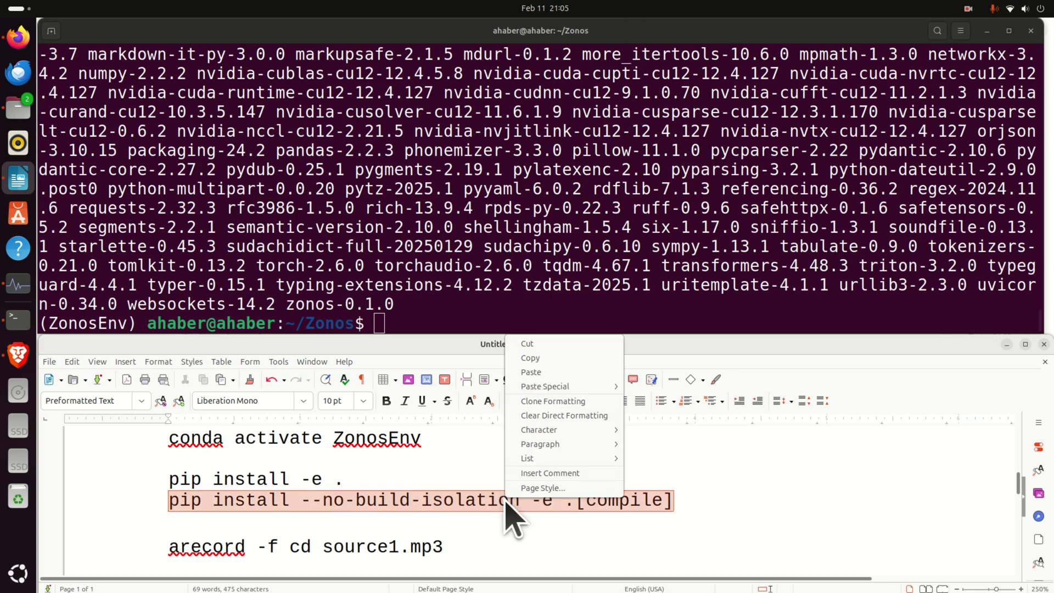
{"action": "left_click", "coordinate": [549, 356]}
{"action": "left_click", "coordinate": [516, 328]}
{"action": "right_click", "coordinate": [515, 327]}
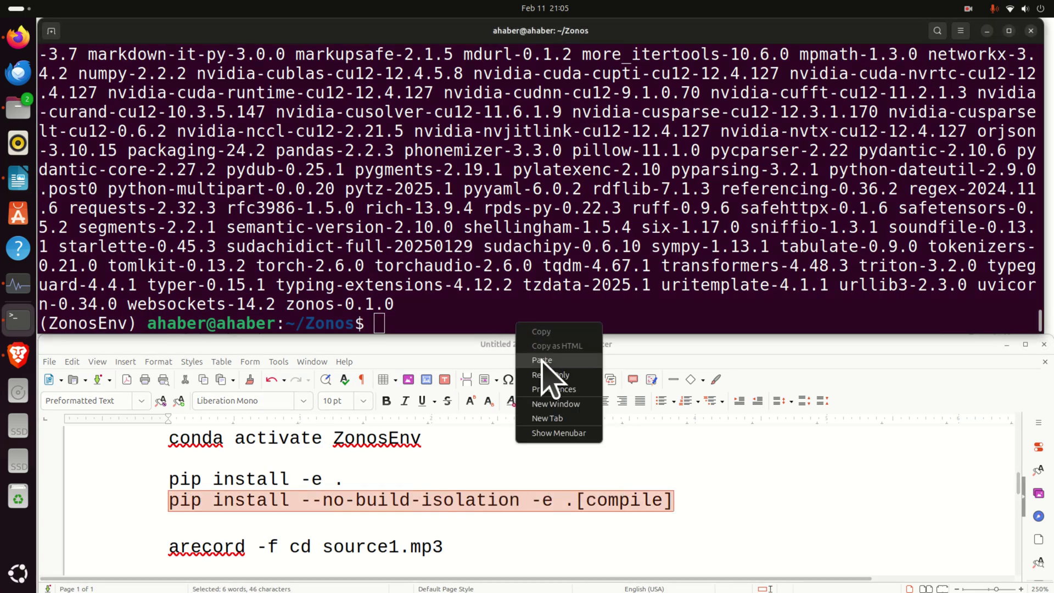
{"action": "left_click", "coordinate": [546, 367]}
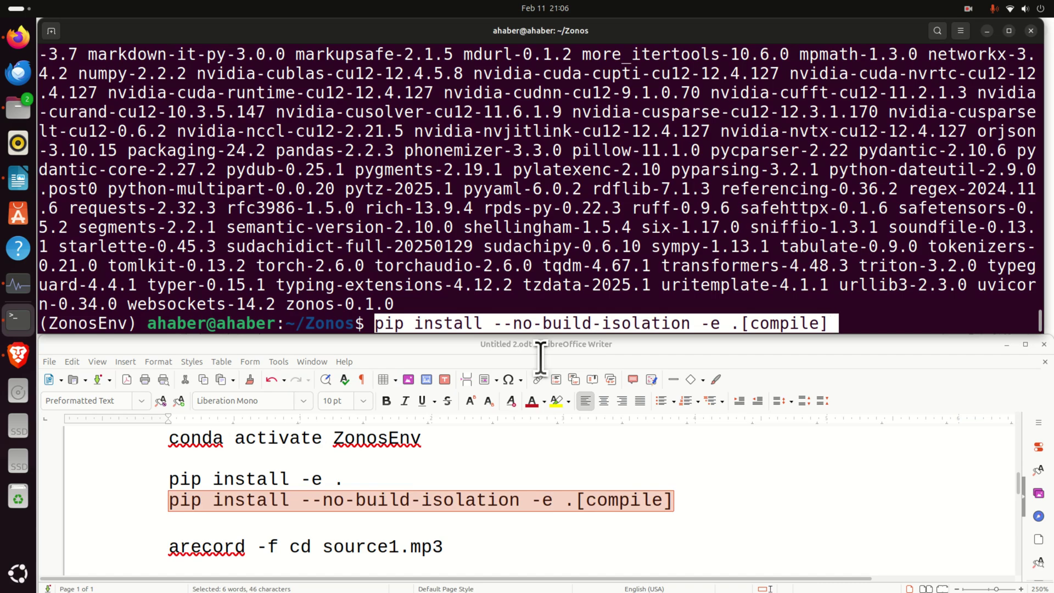
{"action": "key", "text": "Return"}
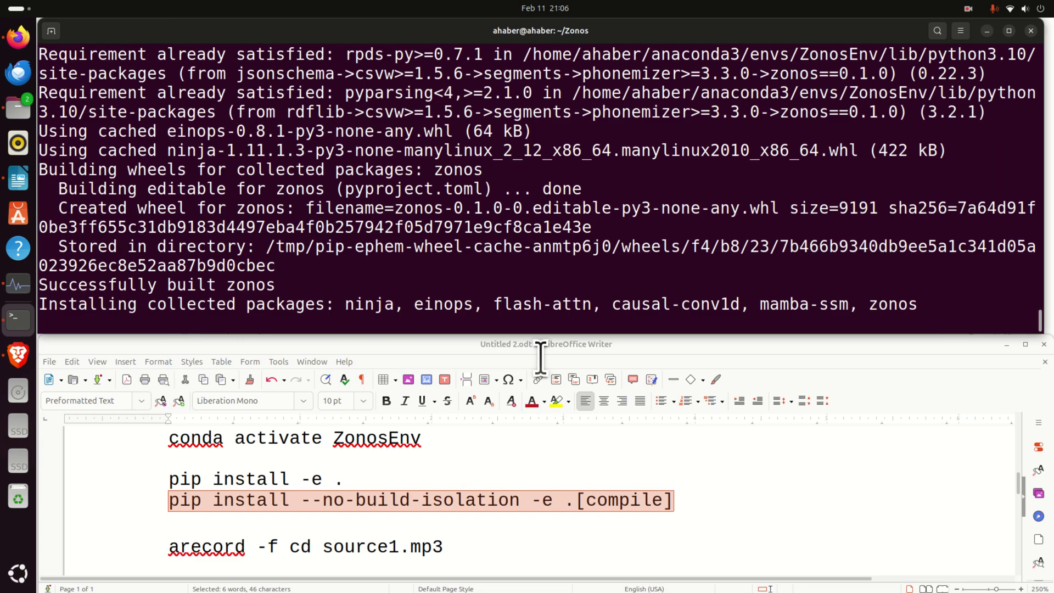
{"action": "triple_click", "coordinate": [340, 546]}
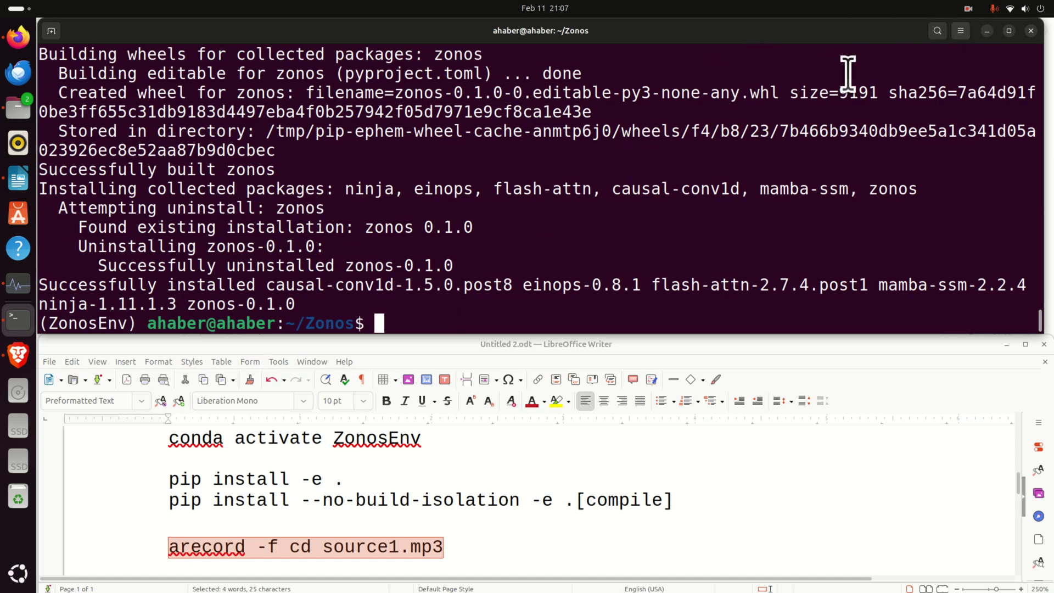
- Paste 'arecord -f cd source1.mp3' from the notes at the terminal prompt and review its arguments
{"action": "left_click", "coordinate": [446, 551]}
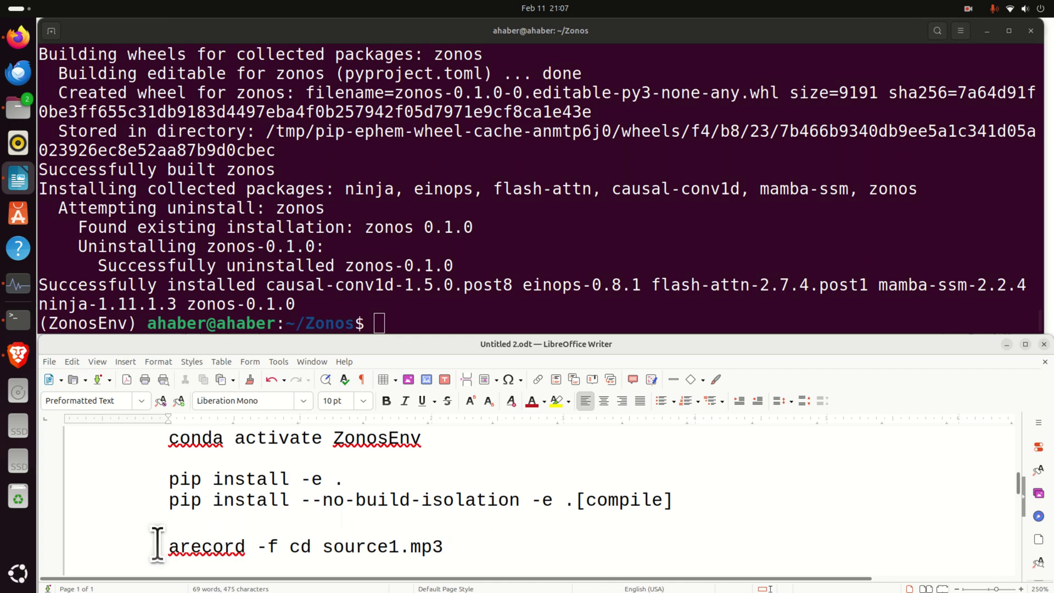
{"action": "left_click_drag", "start_coordinate": [169, 547], "coordinate": [443, 544]}
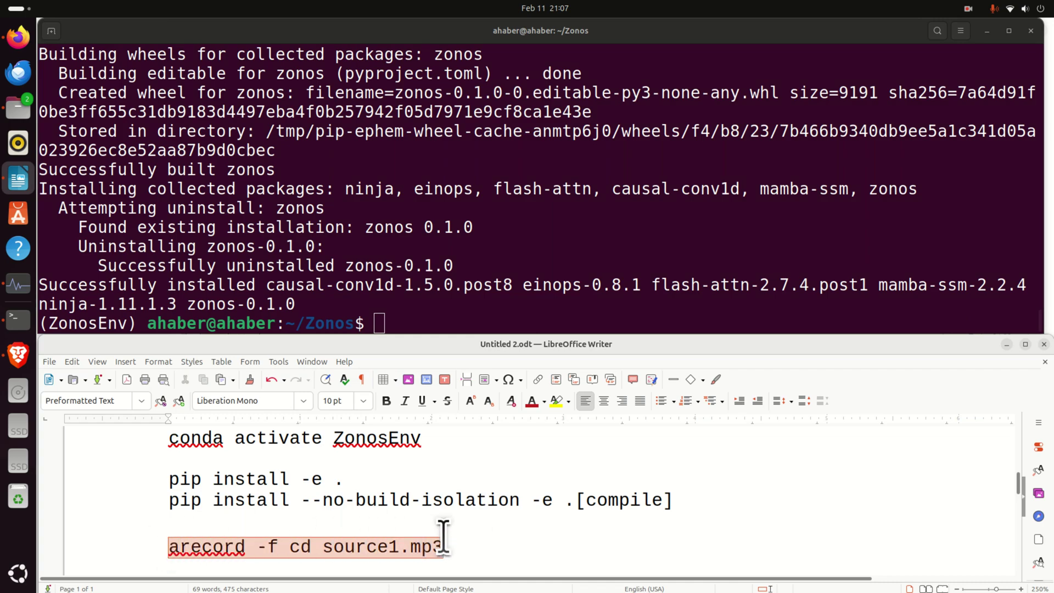
{"action": "right_click", "coordinate": [357, 545]}
{"action": "left_click", "coordinate": [385, 397]}
{"action": "right_click", "coordinate": [433, 311]}
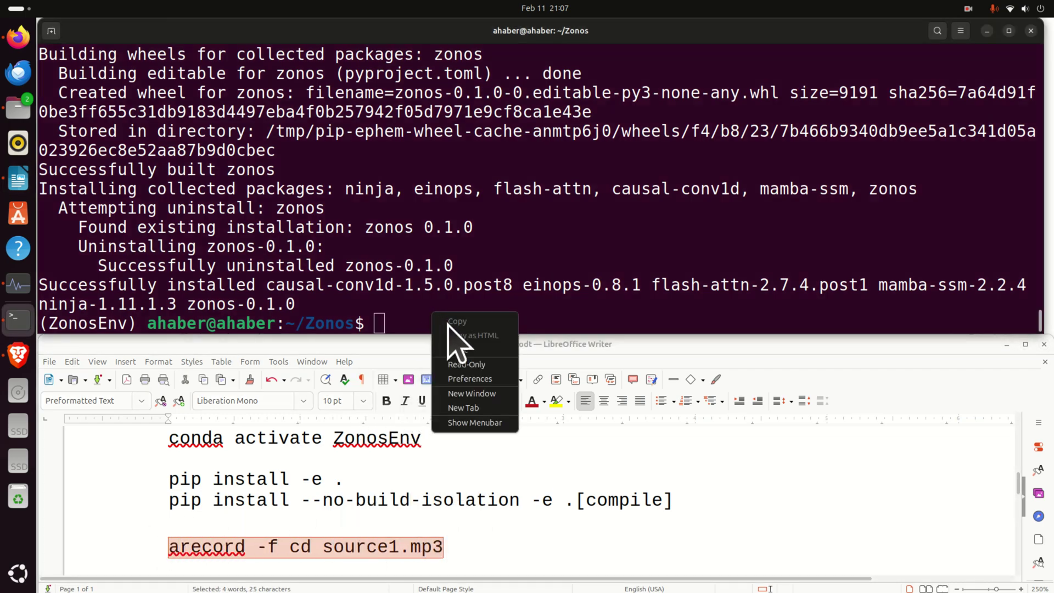
{"action": "left_click", "coordinate": [465, 358]}
{"action": "key", "text": "Left"}
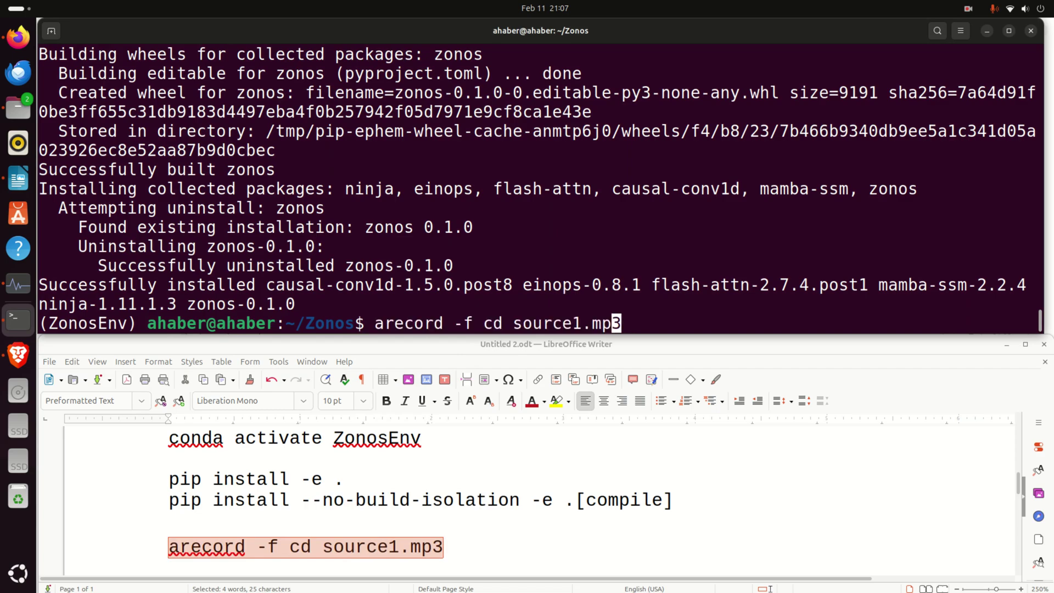
{"action": "key", "text": "Right"}
{"action": "key", "text": "Left"}
{"action": "key", "text": "Left"}
{"action": "key", "text": "Left"}
{"action": "key", "text": "Left"}
{"action": "key", "text": "Left"}
{"action": "key", "text": "Left"}
{"action": "key", "text": "Left"}
{"action": "key", "text": "Left"}
{"action": "key", "text": "Left"}
{"action": "key", "text": "Left"}
{"action": "key", "text": "Left"}
{"action": "key", "text": "Left"}
{"action": "key", "text": "Left"}
{"action": "key", "text": "Left"}
{"action": "key", "text": "Left"}
{"action": "key", "text": "Left"}
{"action": "key", "text": "Left"}
{"action": "key", "text": "Right"}
{"action": "key", "text": "Right"}
{"action": "key", "text": "Right"}
{"action": "key", "text": "Right"}
{"action": "key", "text": "Left"}
{"action": "key", "text": "Right"}
{"action": "key", "text": "Left"}
{"action": "key", "text": "Right"}
{"action": "key", "text": "Left"}
{"action": "key", "text": "Right"}
- Record a voice sample into source1.mp3, then stop recording with Ctrl+C
{"action": "key", "text": "Return"}
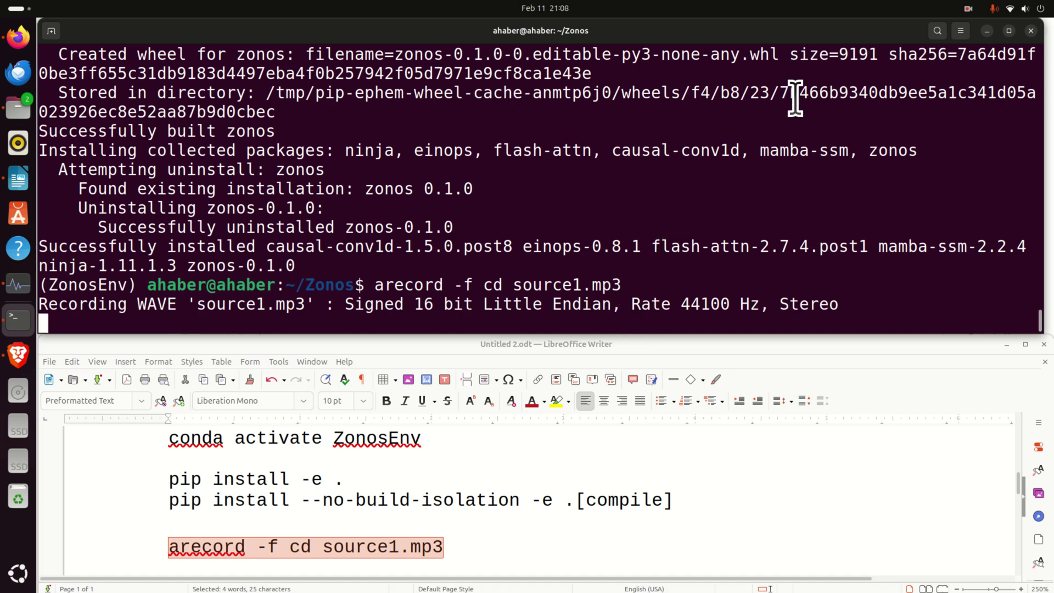
{"action": "left_click", "coordinate": [969, 10]}
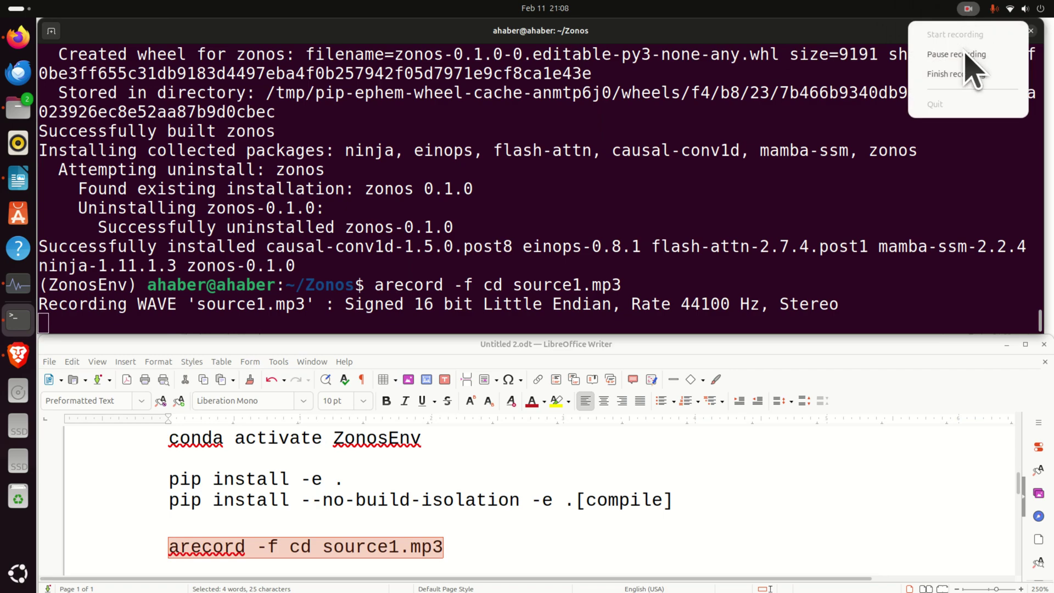
{"action": "left_click", "coordinate": [413, 312]}
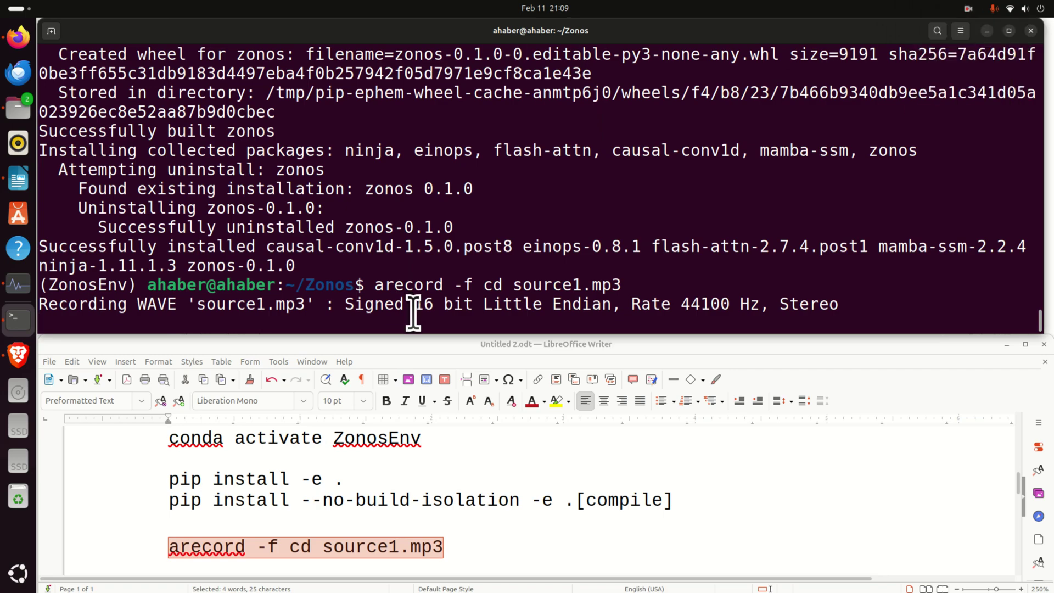
{"action": "key", "text": "ctrl+c"}
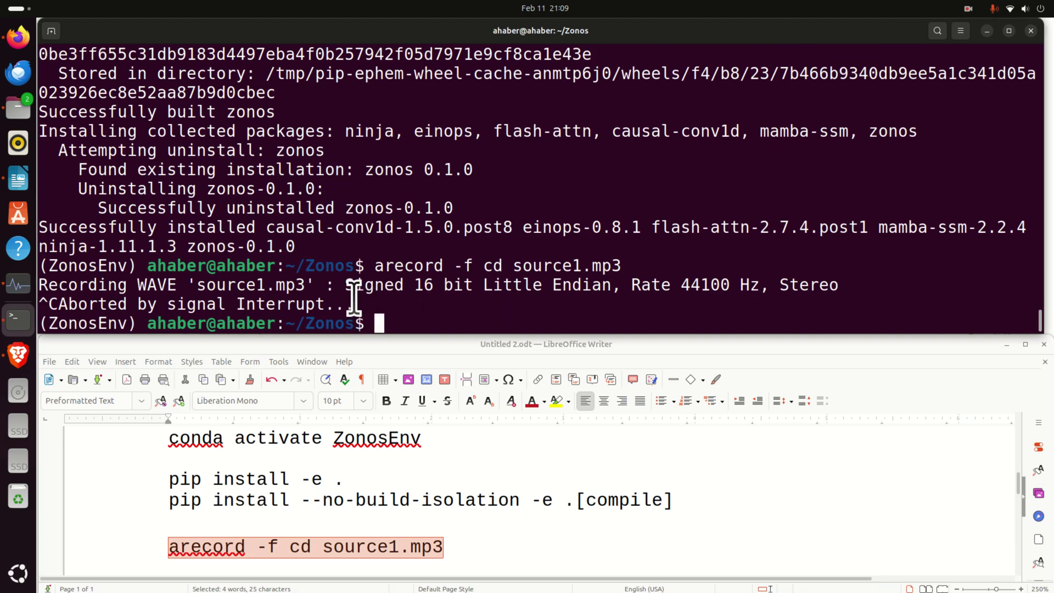
- List the Zonos folder with ls -la, then play source1.mp3 from Files and close the player
{"action": "type", "text": "ls "}
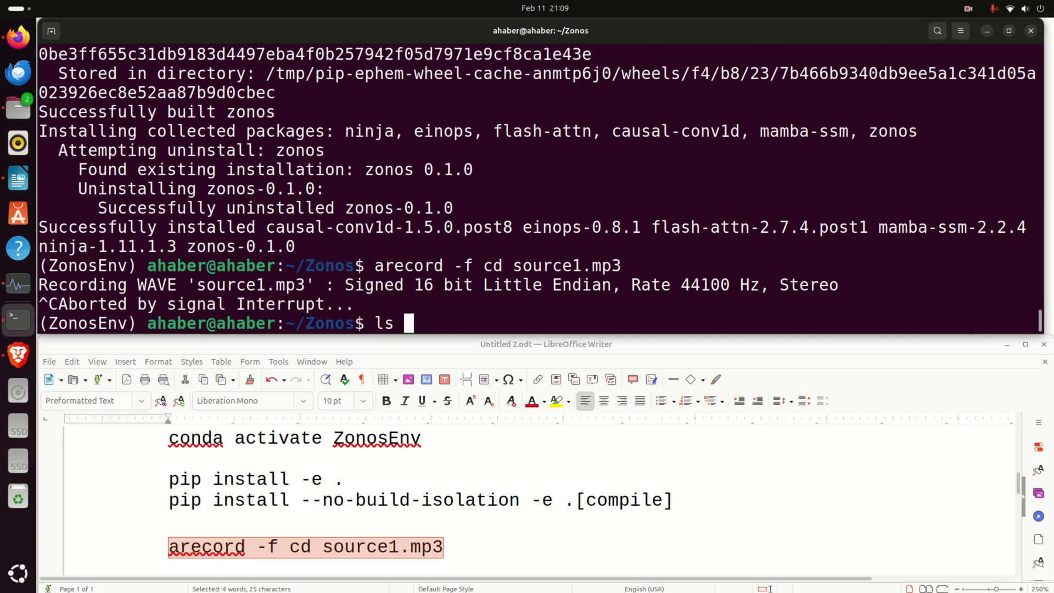
{"action": "type", "text": "-la"}
{"action": "key", "text": "Return"}
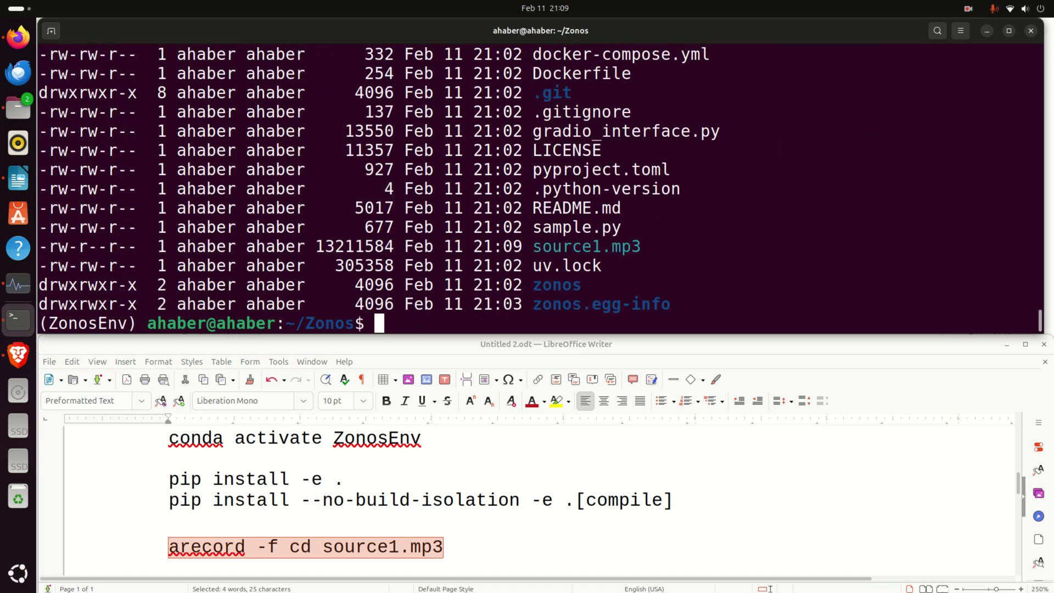
{"action": "double_click", "coordinate": [557, 245]}
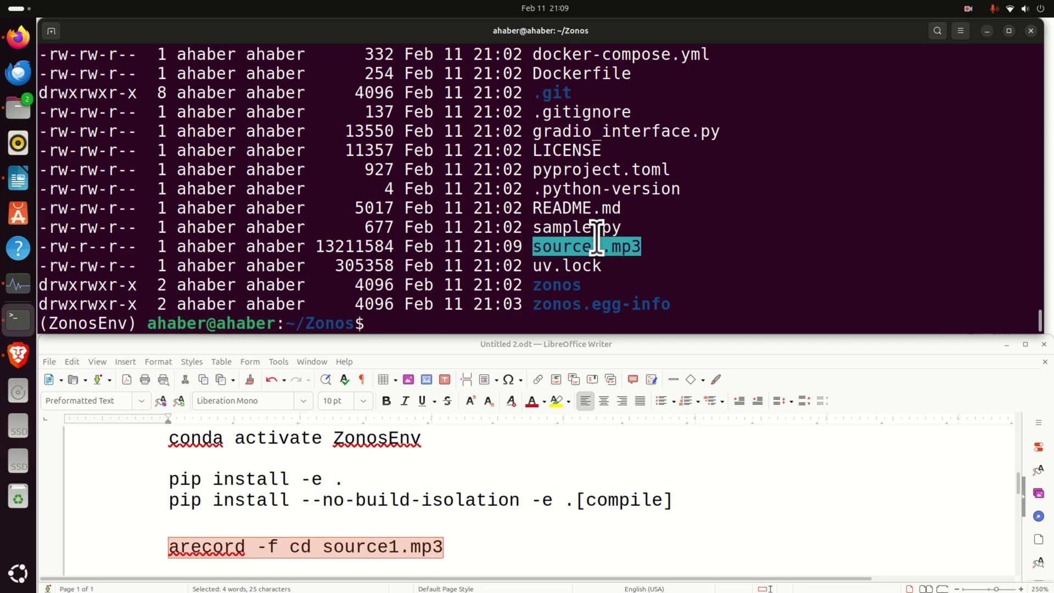
{"action": "left_click", "coordinate": [17, 113]}
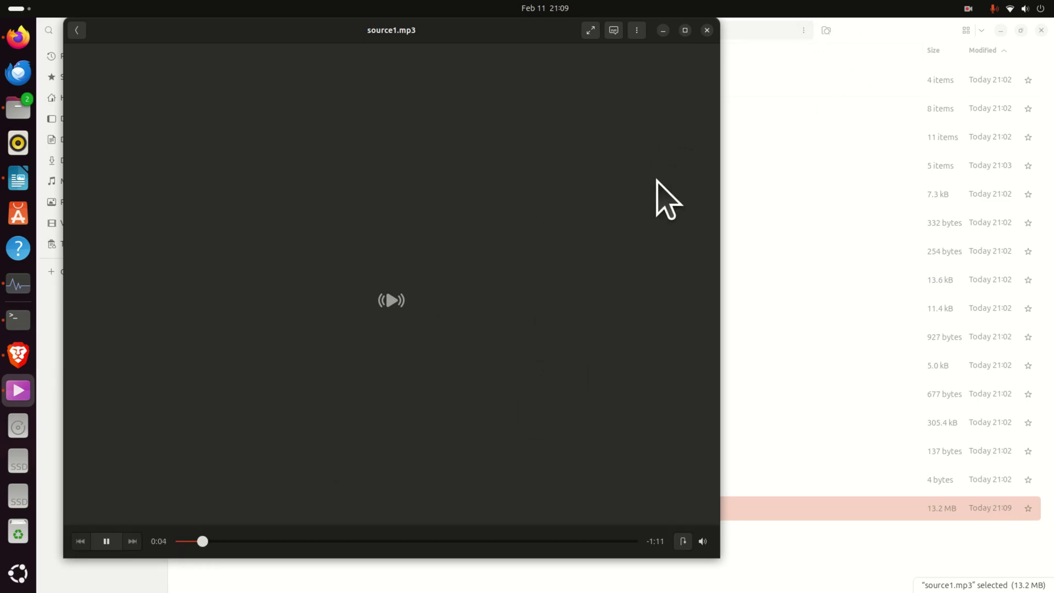
{"action": "left_click", "coordinate": [707, 30]}
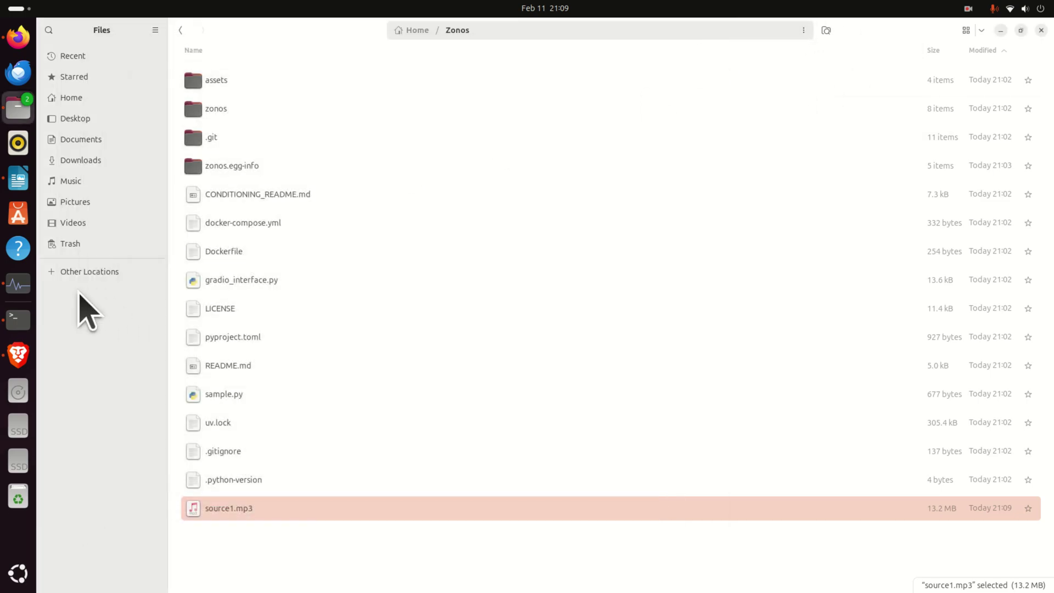
- Close Files and launch VS Code on the Zonos folder with 'code .'
{"action": "key", "text": "ctrl+w"}
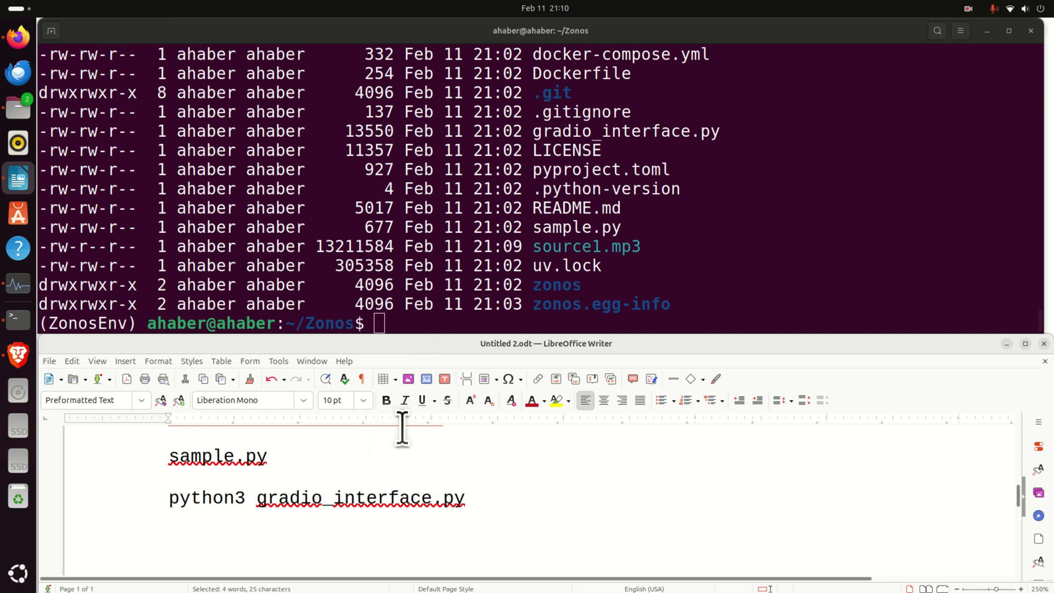
{"action": "left_click", "coordinate": [486, 300]}
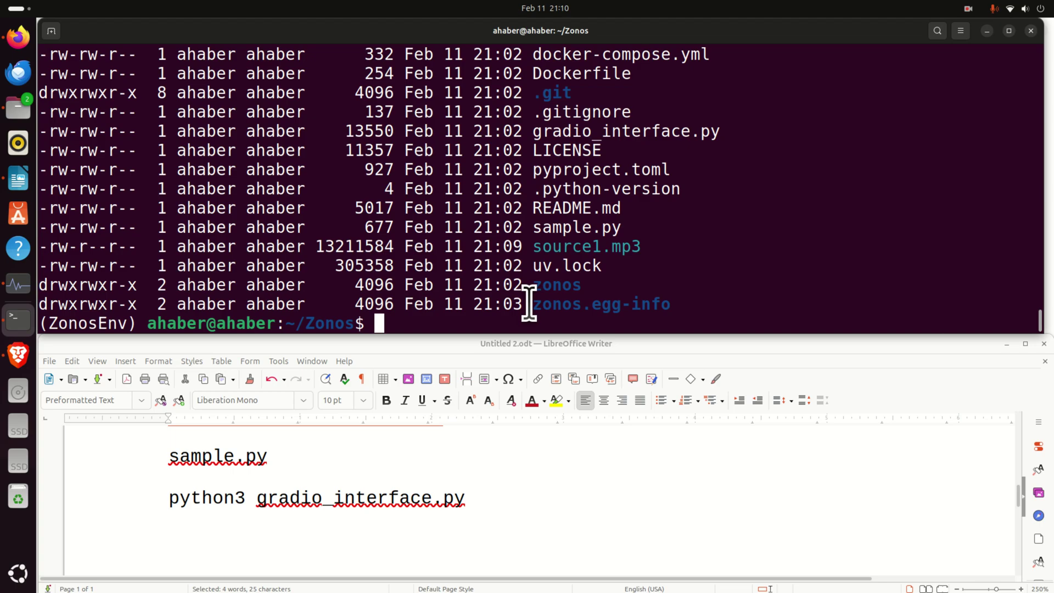
{"action": "type", "text": "co"}
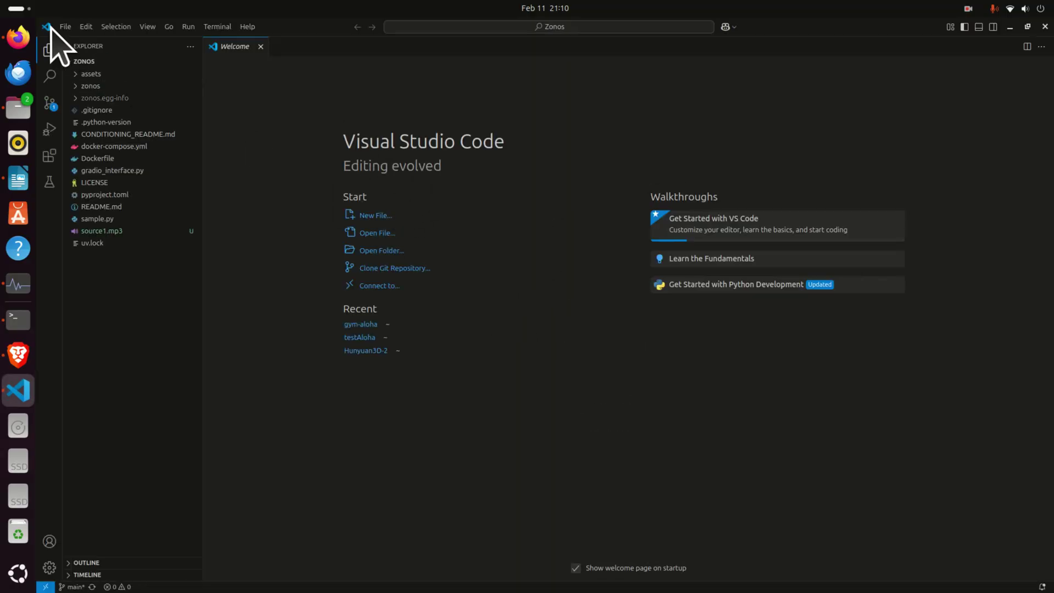
- Open sample.py from the Zonos project tree in VS Code
{"action": "left_click", "coordinate": [65, 27]}
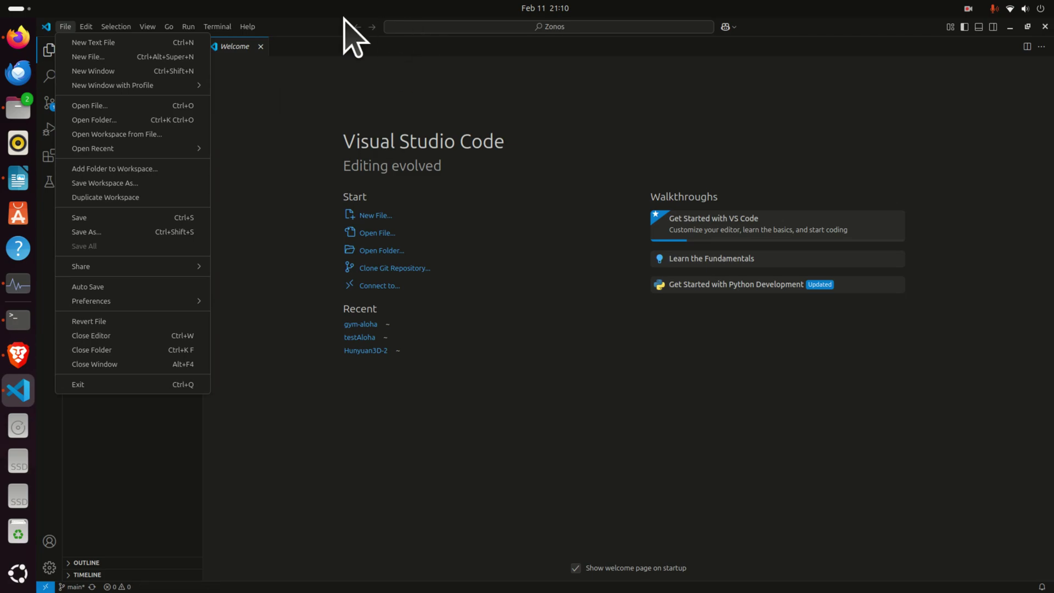
{"action": "left_click", "coordinate": [303, 489]}
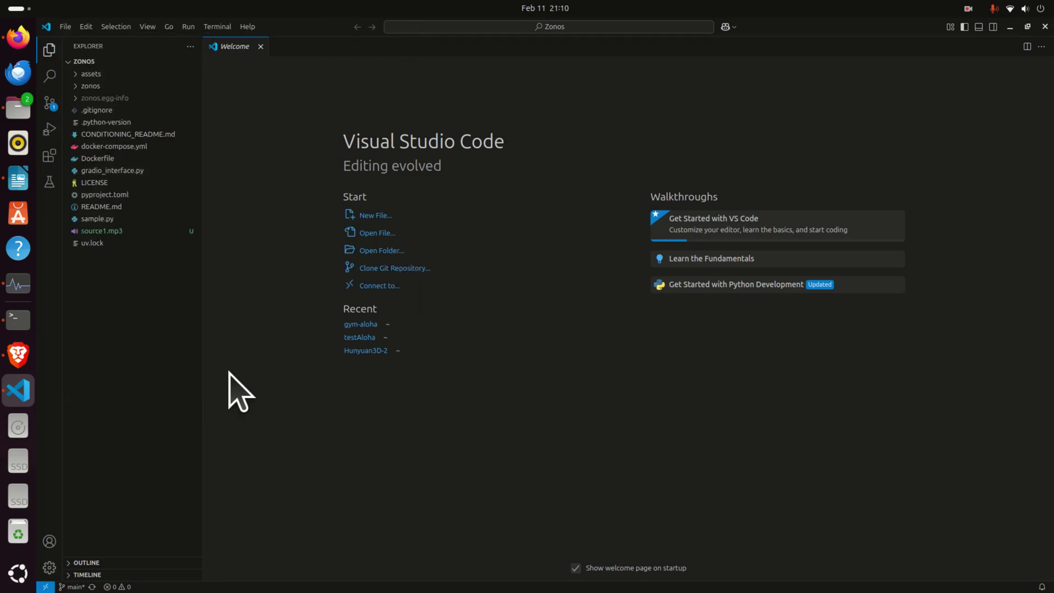
{"action": "left_click", "coordinate": [113, 219]}
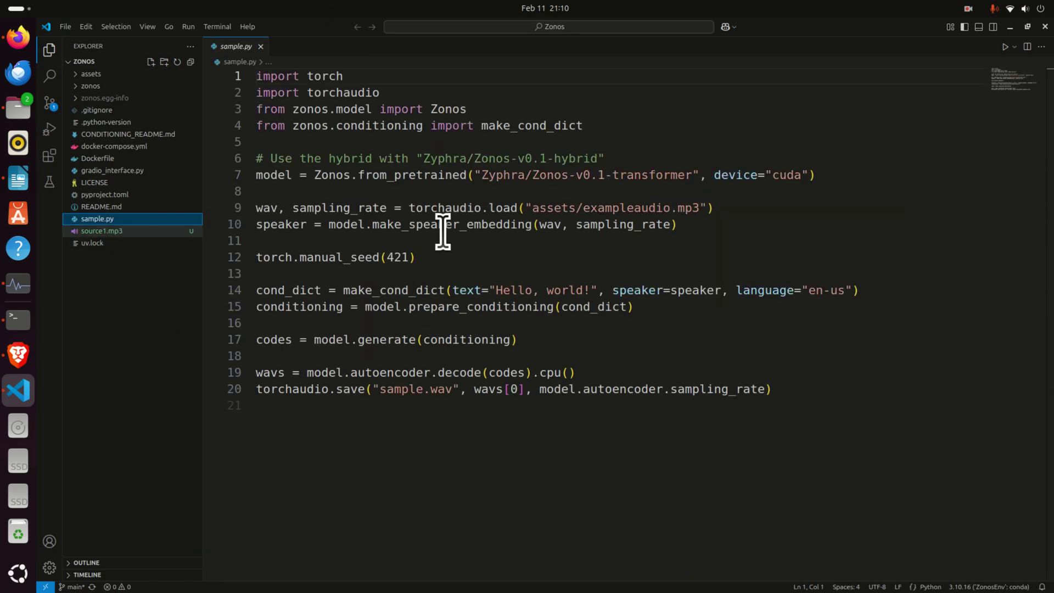
{"action": "left_click", "coordinate": [563, 208]}
{"action": "left_click", "coordinate": [679, 207]}
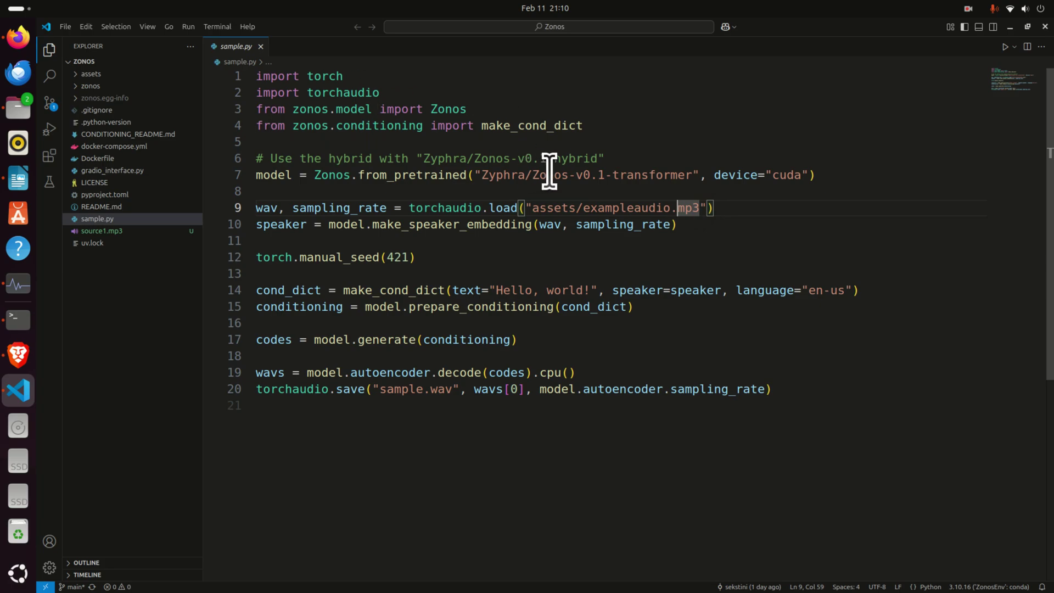
- Walk through sample.py's imports and the Zyphra/Zonos-v0.1-transformer model-loading line
{"action": "left_click_drag", "start_coordinate": [583, 126], "coordinate": [207, 77]}
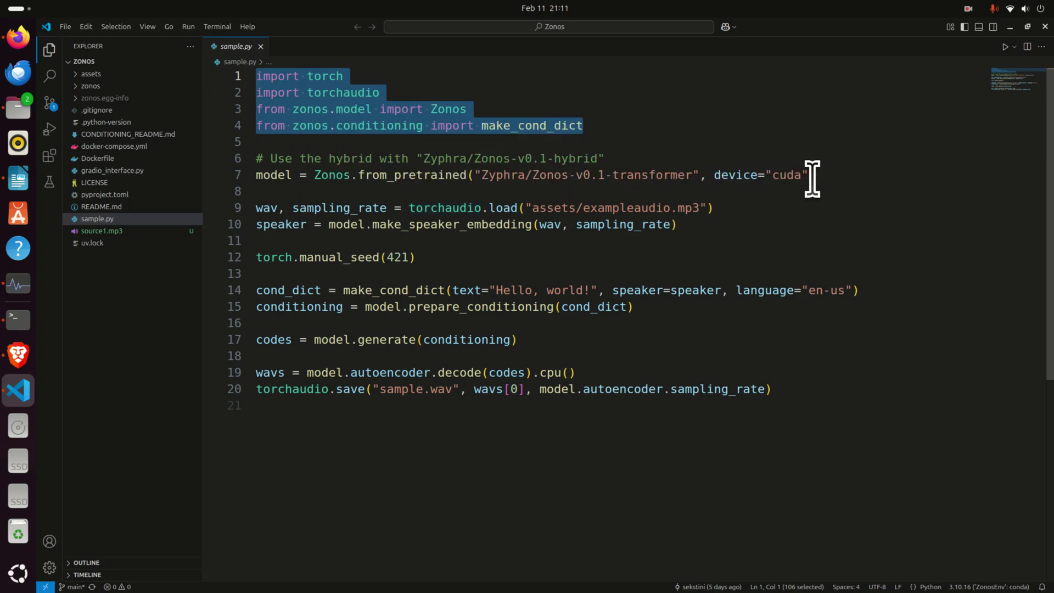
{"action": "left_click_drag", "start_coordinate": [837, 170], "coordinate": [241, 154]}
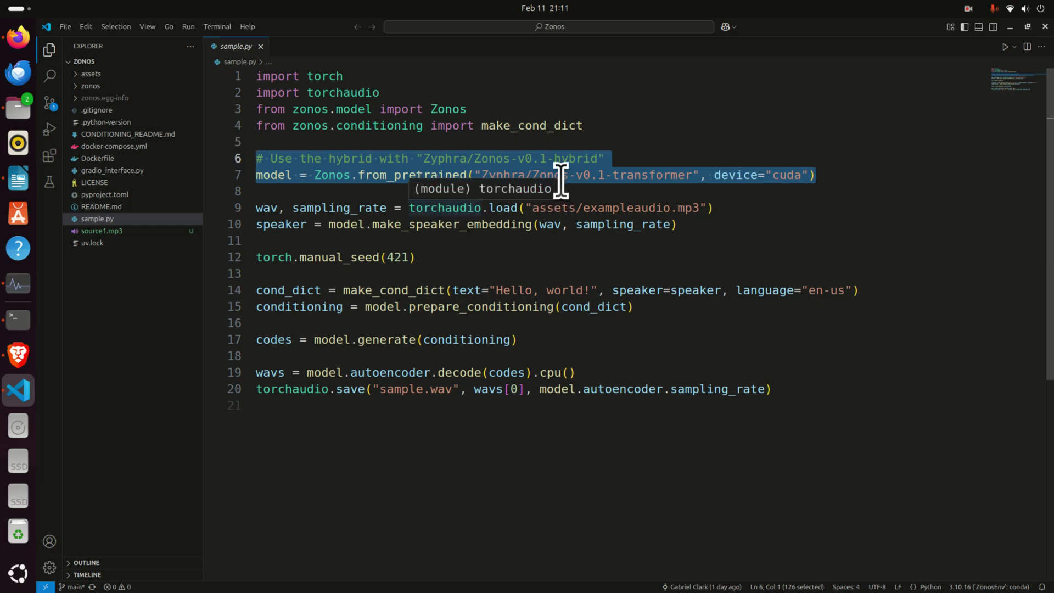
{"action": "double_click", "coordinate": [610, 174]}
{"action": "triple_click", "coordinate": [611, 175]}
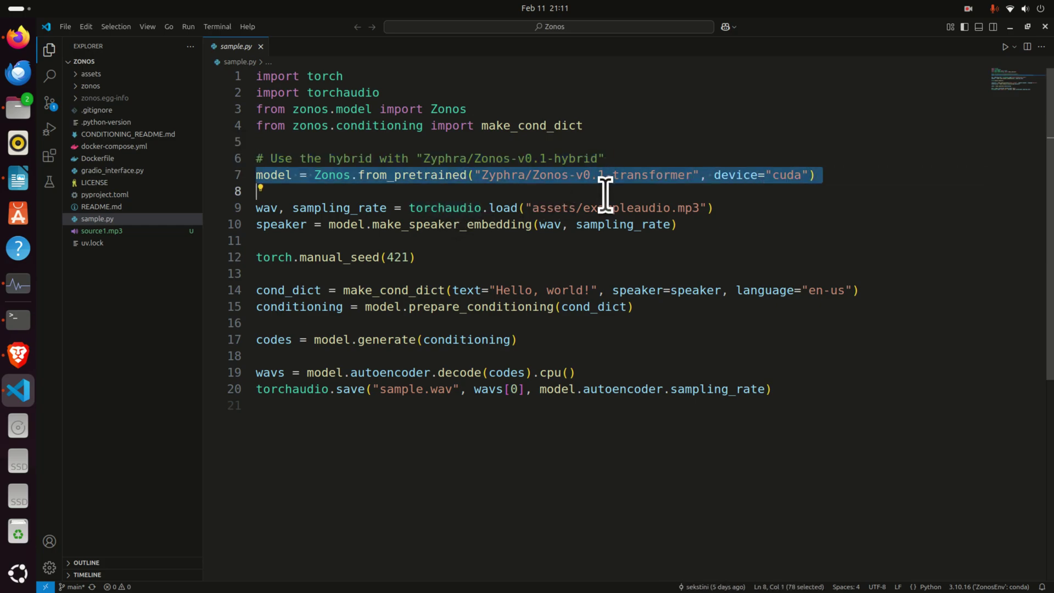
{"action": "left_click", "coordinate": [563, 194]}
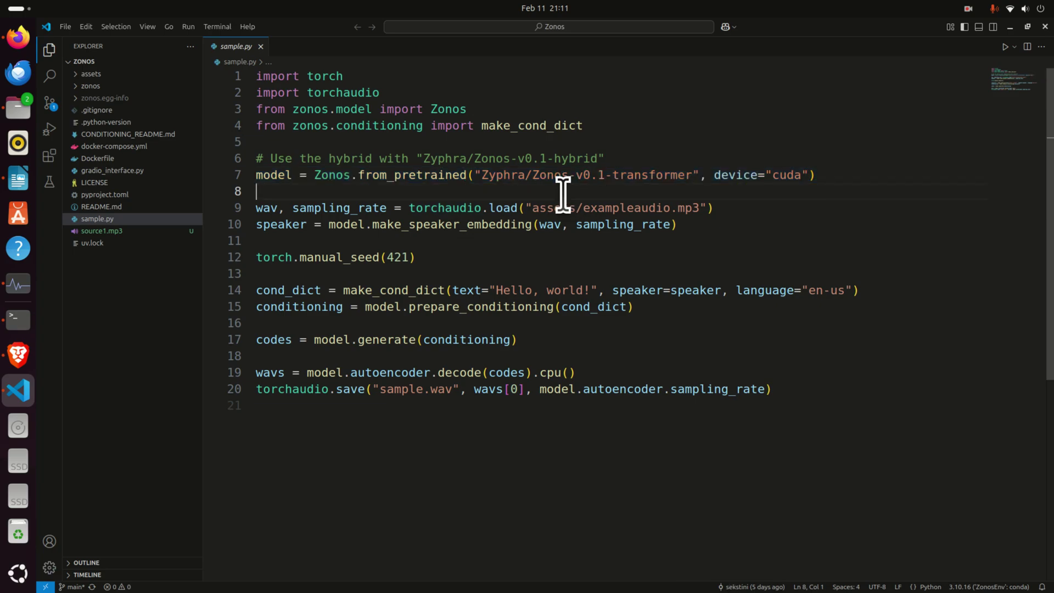
{"action": "mouse_move", "coordinate": [493, 233]}
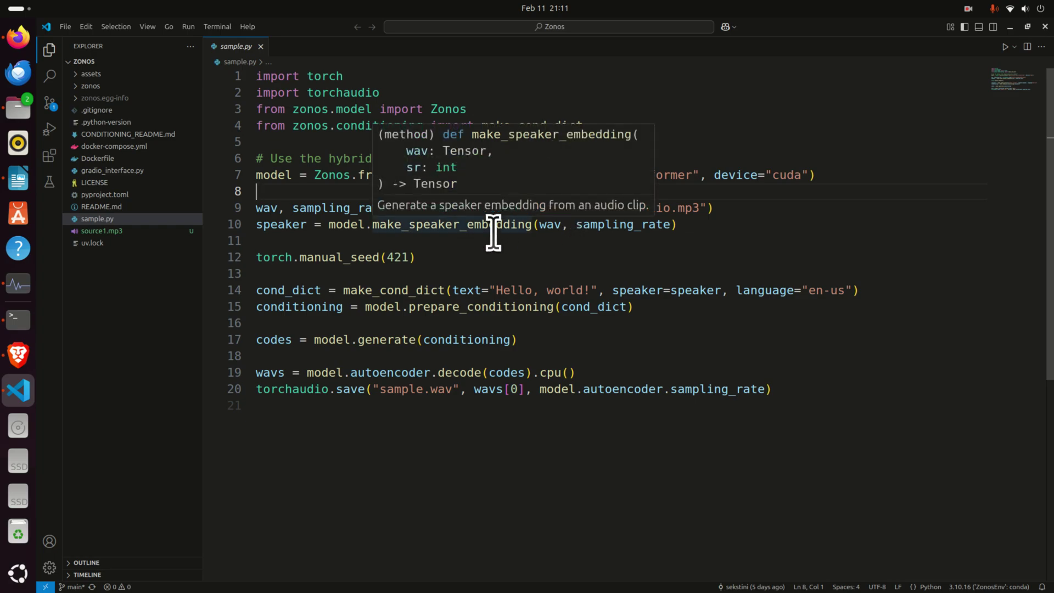
{"action": "left_click", "coordinate": [533, 257]}
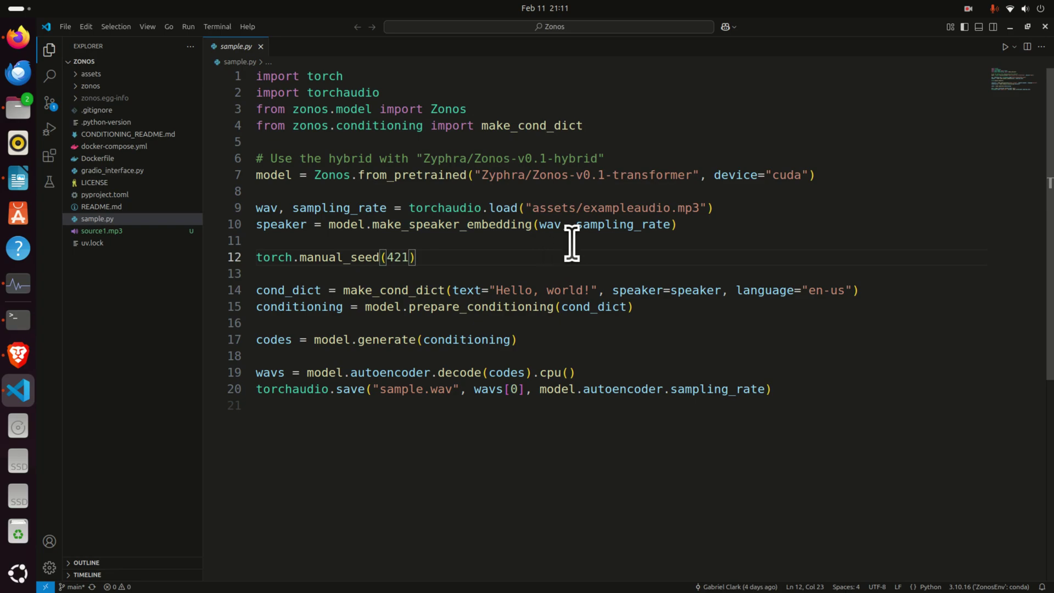
{"action": "left_click", "coordinate": [713, 207]}
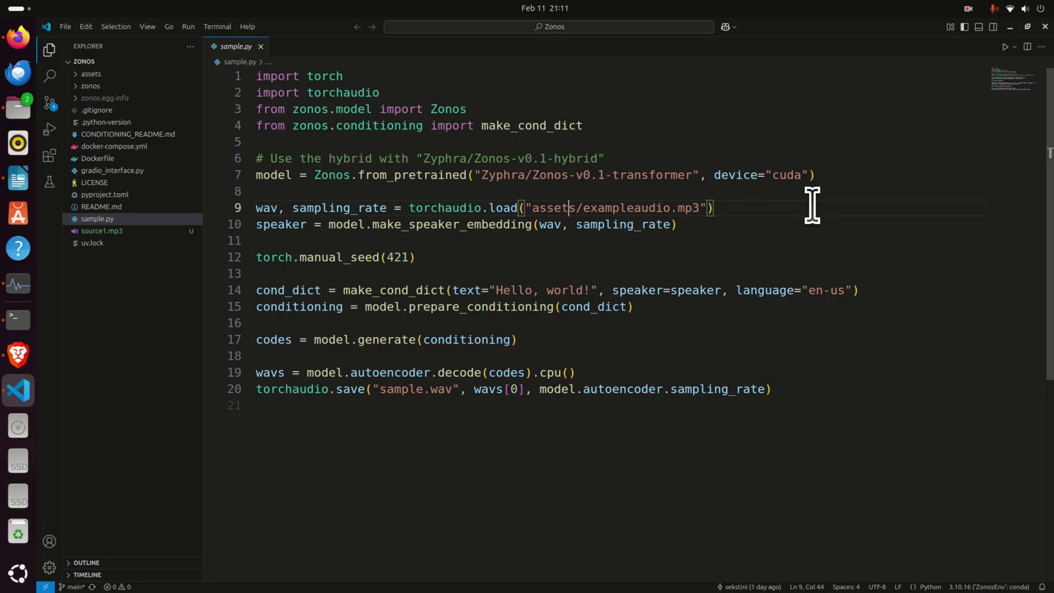
{"action": "key", "text": "Delete"}
{"action": "key", "text": "Delete"}
{"action": "key", "text": "Delete"}
{"action": "key", "text": "Delete"}
{"action": "key", "text": "Delete"}
{"action": "key", "text": "Delete"}
{"action": "key", "text": "Delete"}
{"action": "key", "text": "Delete"}
{"action": "key", "text": "Delete"}
{"action": "key", "text": "Delete"}
{"action": "key", "text": "Delete"}
{"action": "key", "text": "Delete"}
{"action": "key", "text": "Delete"}
{"action": "key", "text": "Delete"}
{"action": "key", "text": "Delete"}
{"action": "key", "text": "Delete"}
{"action": "key", "text": "Delete"}
{"action": "key", "text": "Delete"}
{"action": "key", "text": "Delete"}
{"action": "key", "text": "Delete"}
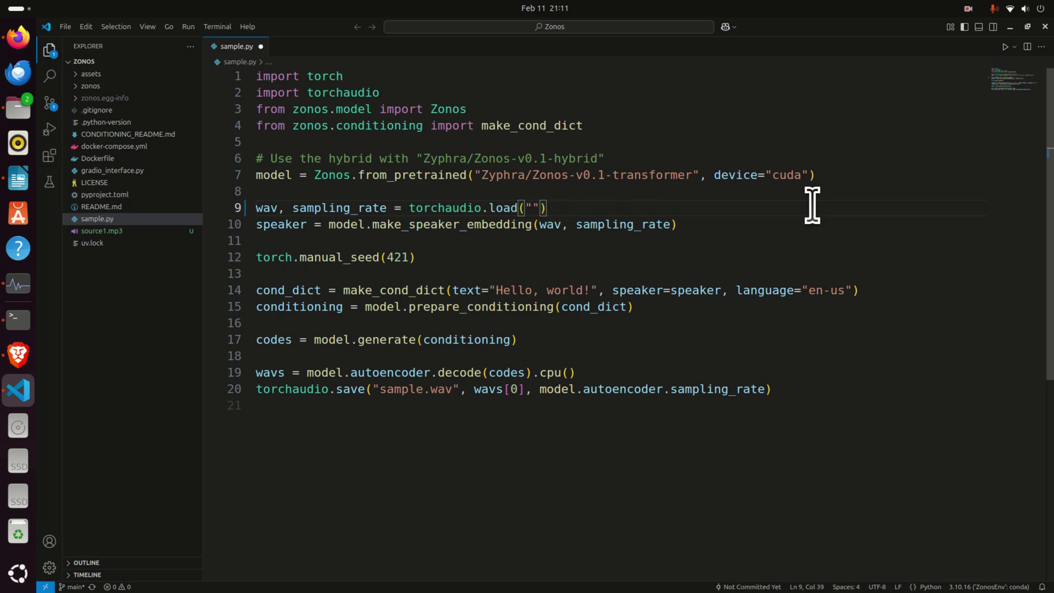
{"action": "left_click", "coordinate": [20, 113]}
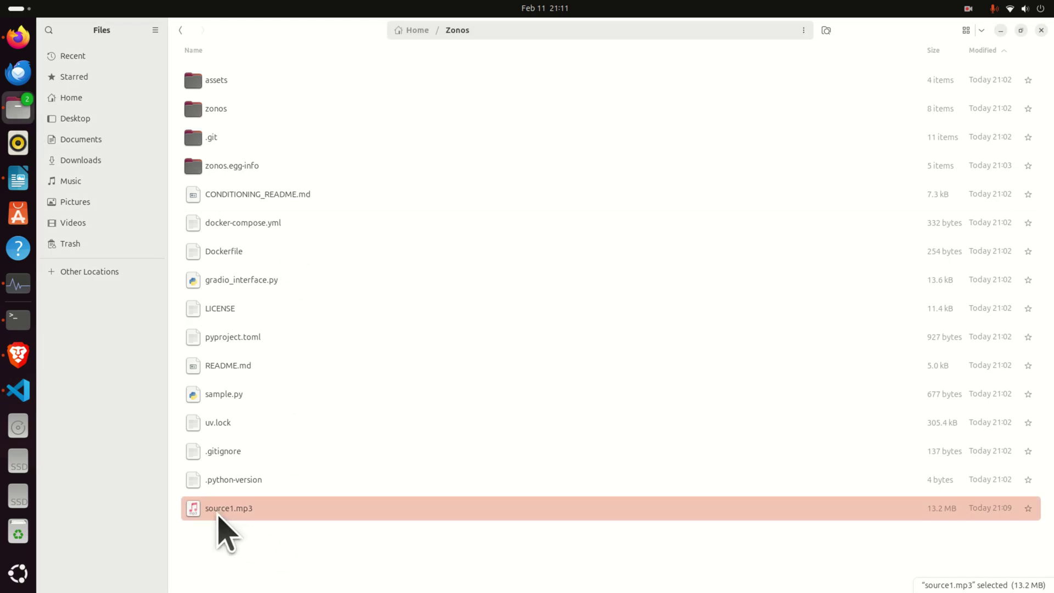
{"action": "left_click", "coordinate": [22, 320]}
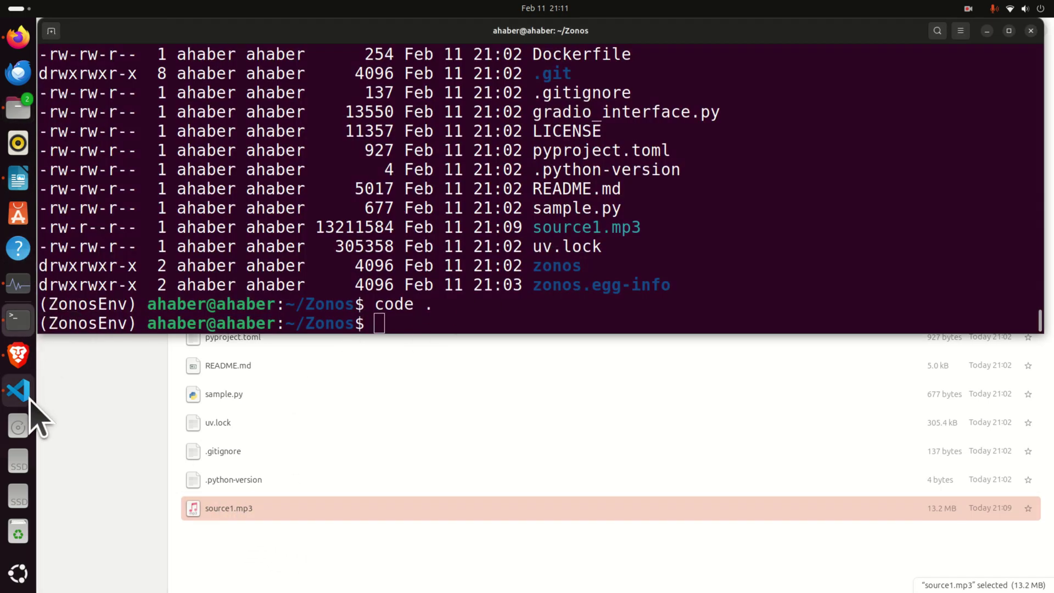
{"action": "left_click", "coordinate": [30, 399]}
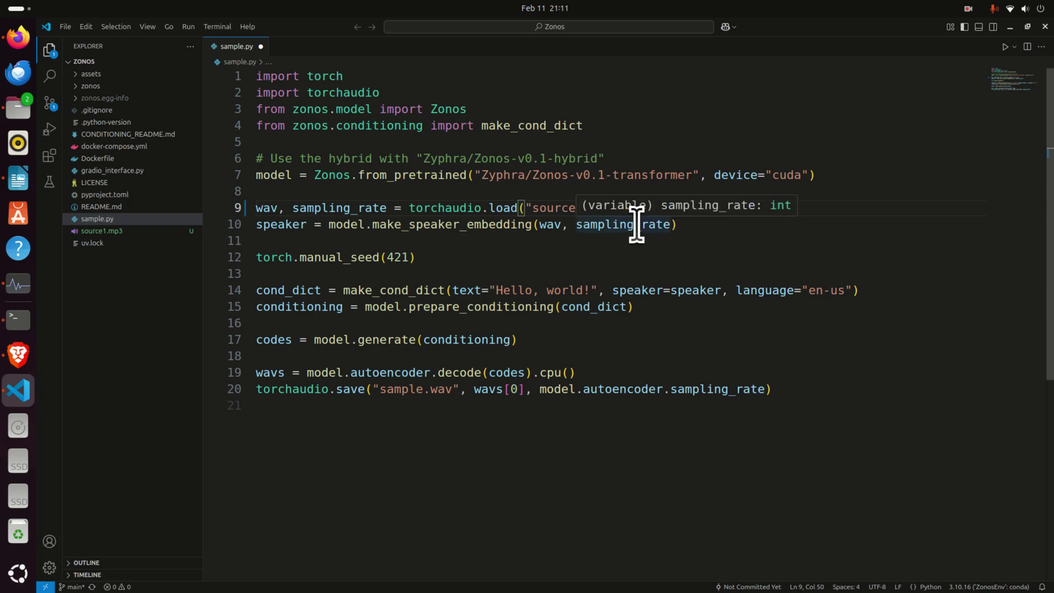
{"action": "left_click", "coordinate": [617, 290]}
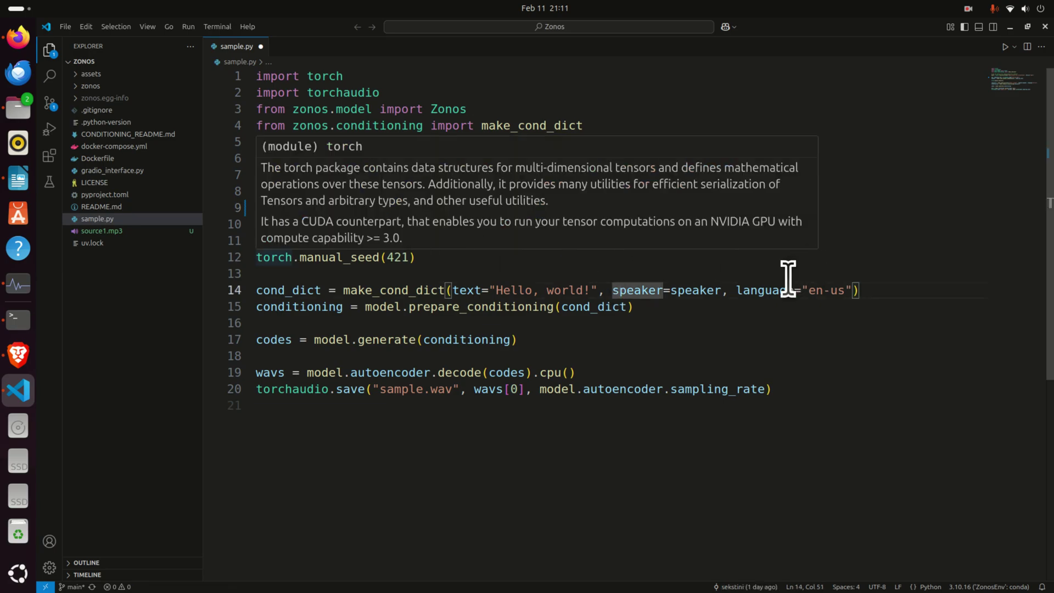
{"action": "left_click_drag", "start_coordinate": [719, 236], "coordinate": [260, 225]}
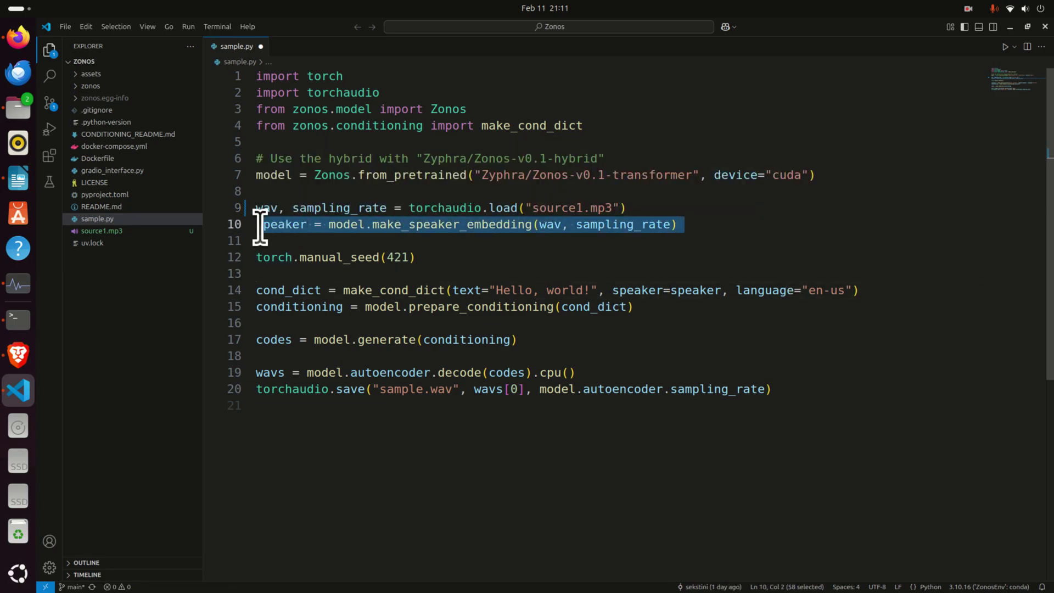
{"action": "double_click", "coordinate": [635, 228]}
{"action": "double_click", "coordinate": [550, 226]}
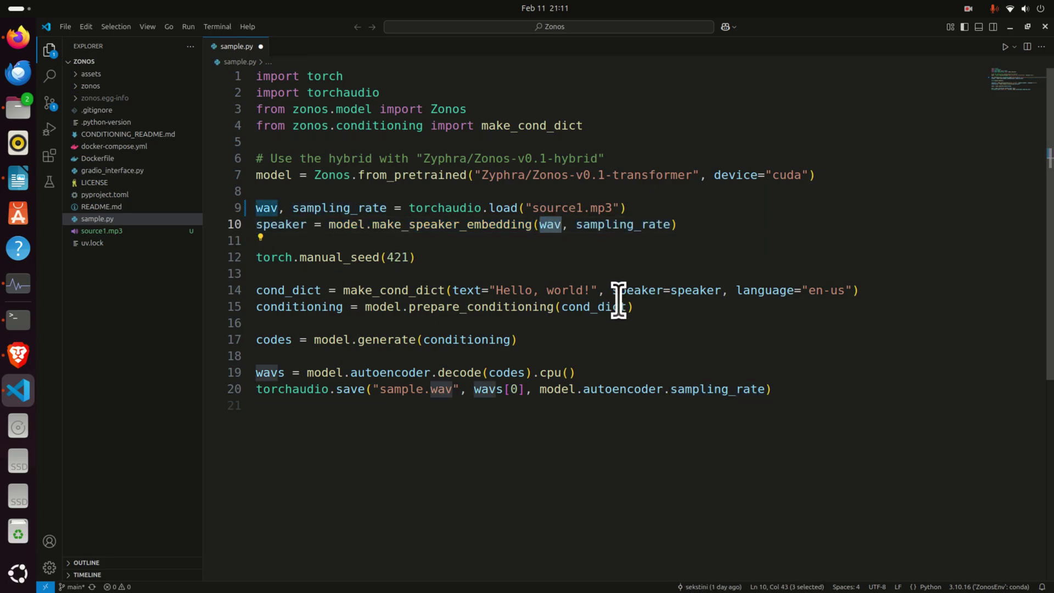
{"action": "triple_click", "coordinate": [324, 258]}
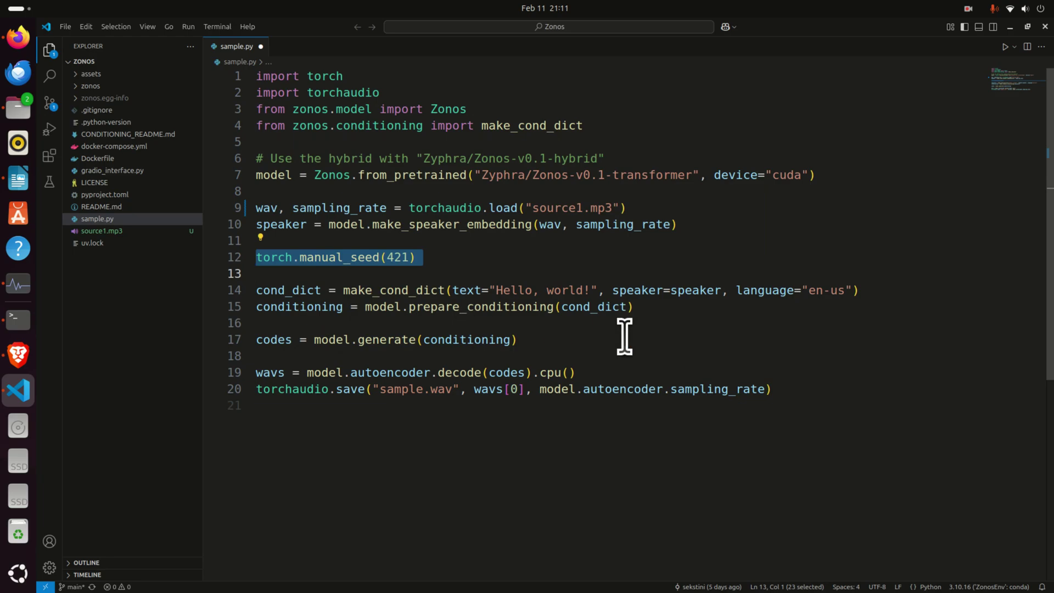
- Replace 'Hello, world!' on line 14 with a self-introduction ending 'I like to play basketball.', language en-us
{"action": "left_click", "coordinate": [512, 287]}
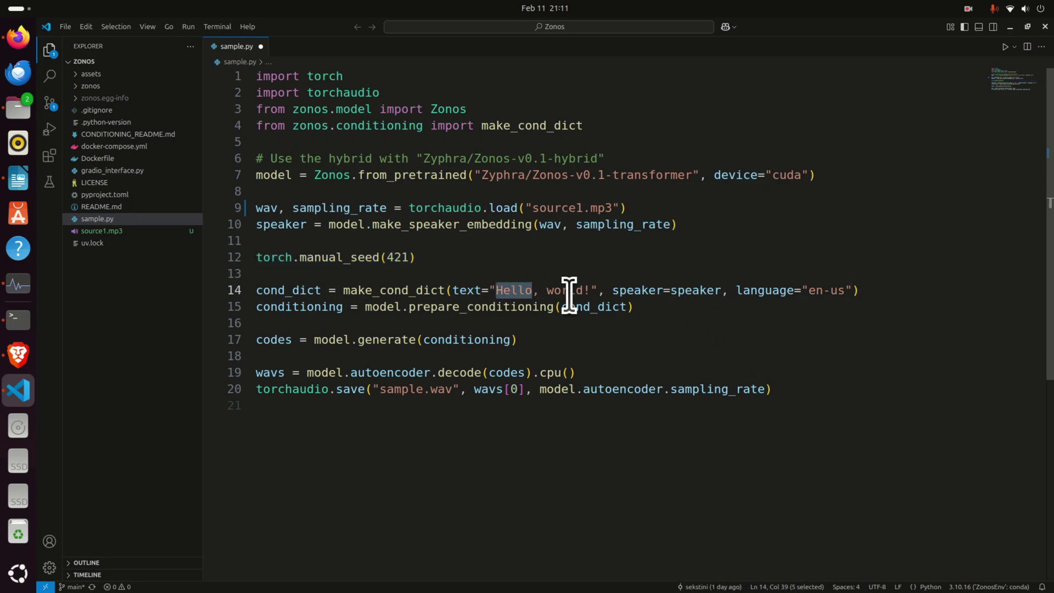
{"action": "left_click_drag", "start_coordinate": [590, 291], "coordinate": [499, 289]}
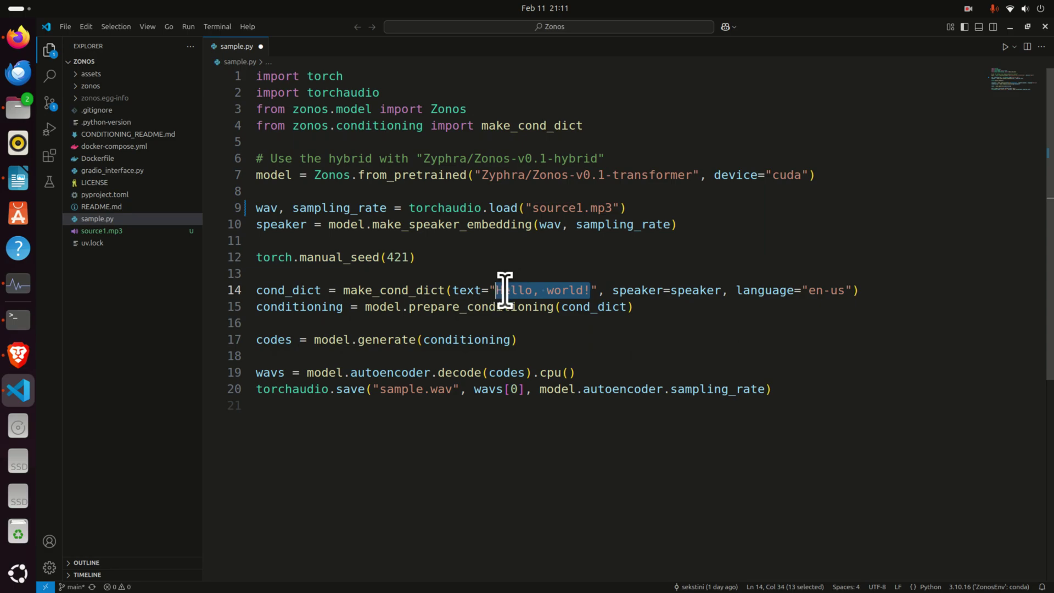
{"action": "type", "text": "This is "}
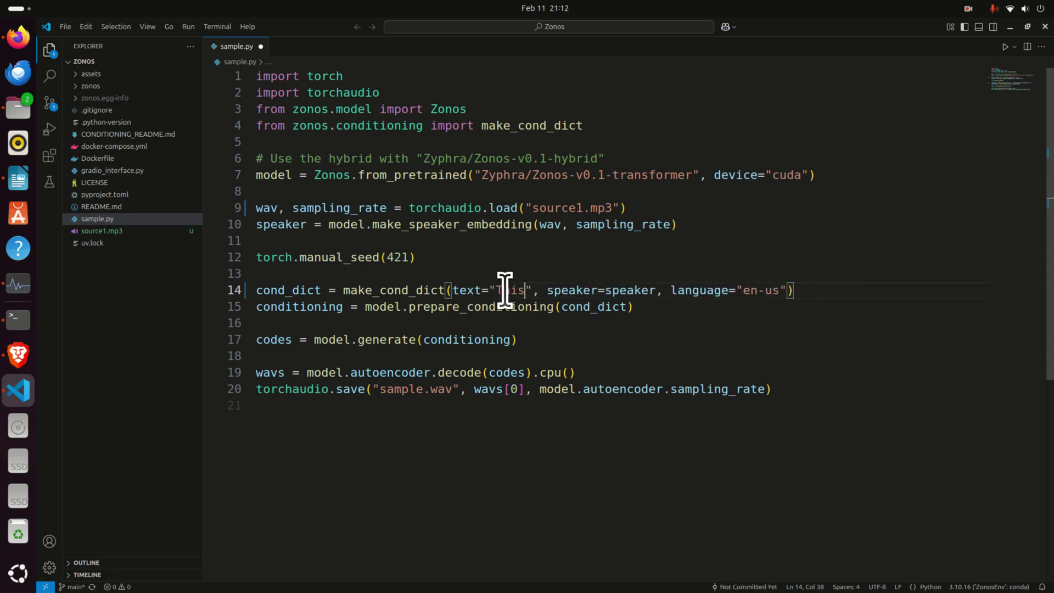
{"action": "type", "text": "a test tex"}
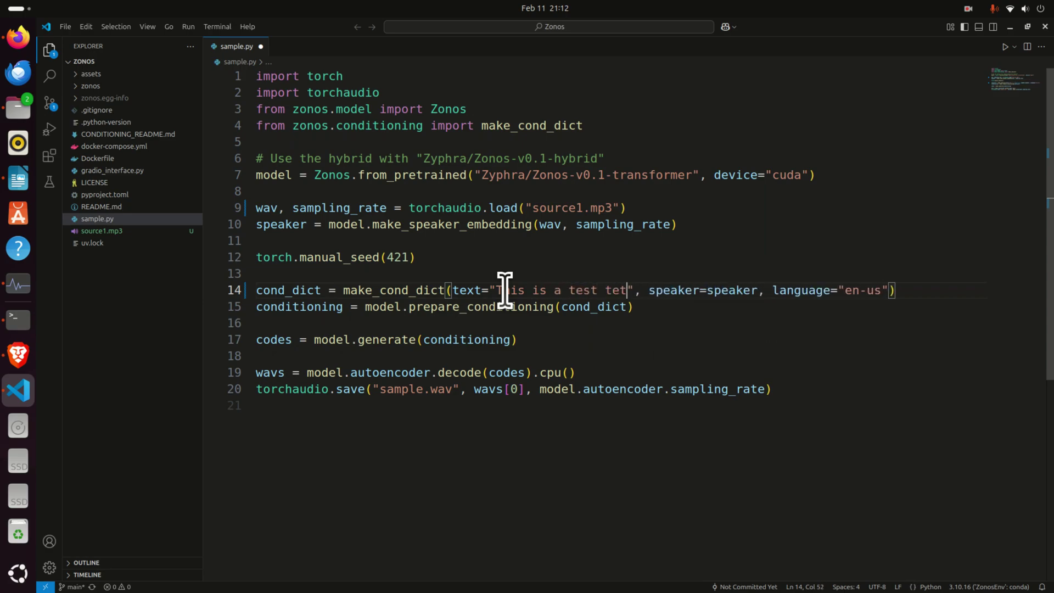
{"action": "type", "text": "t for testin"}
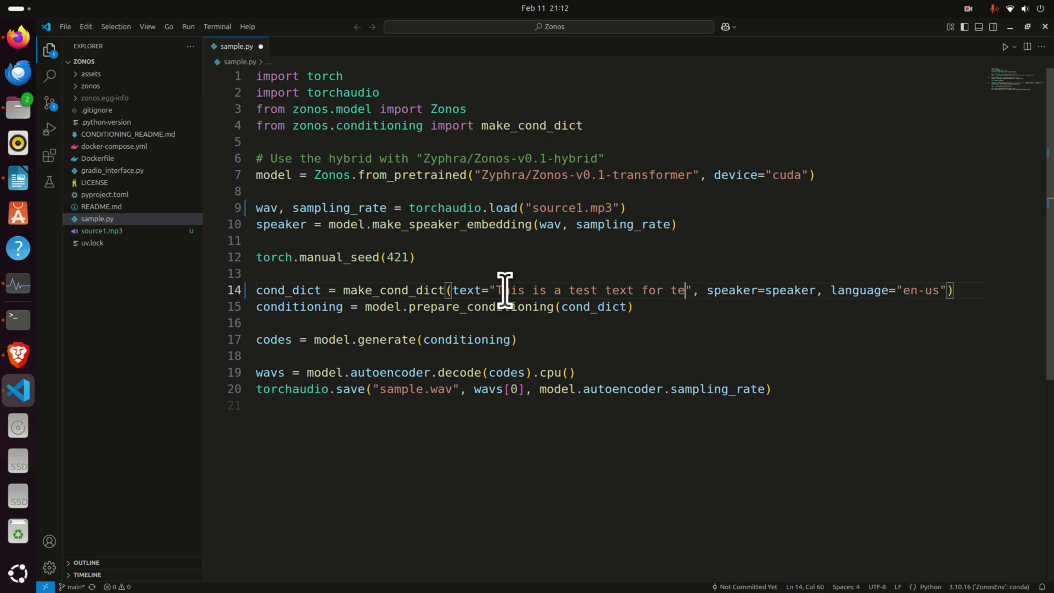
{"action": "type", "text": "g the AI model"}
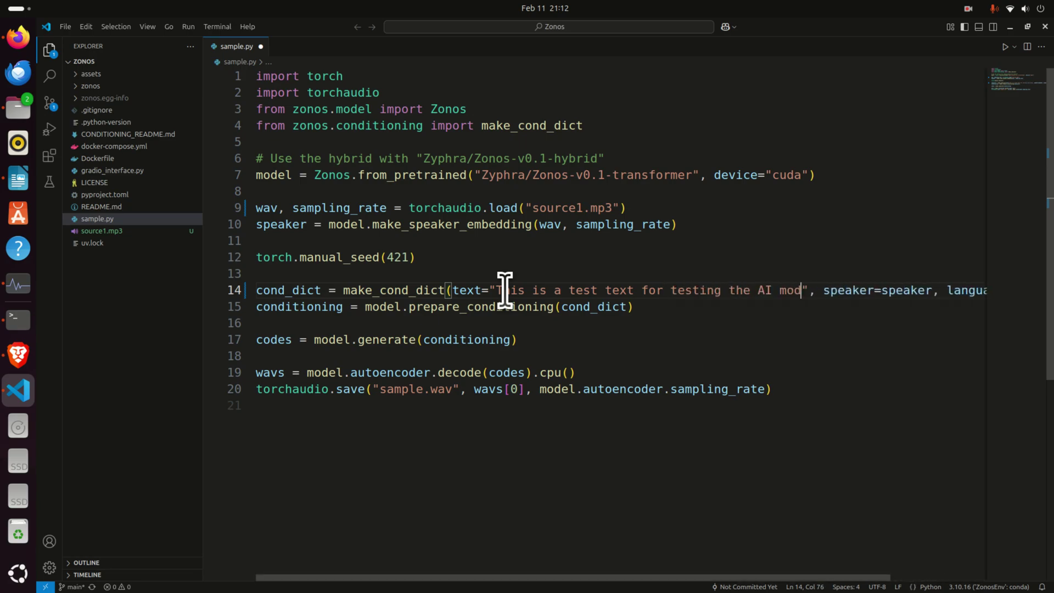
{"action": "type", "text": ". My bamn"}
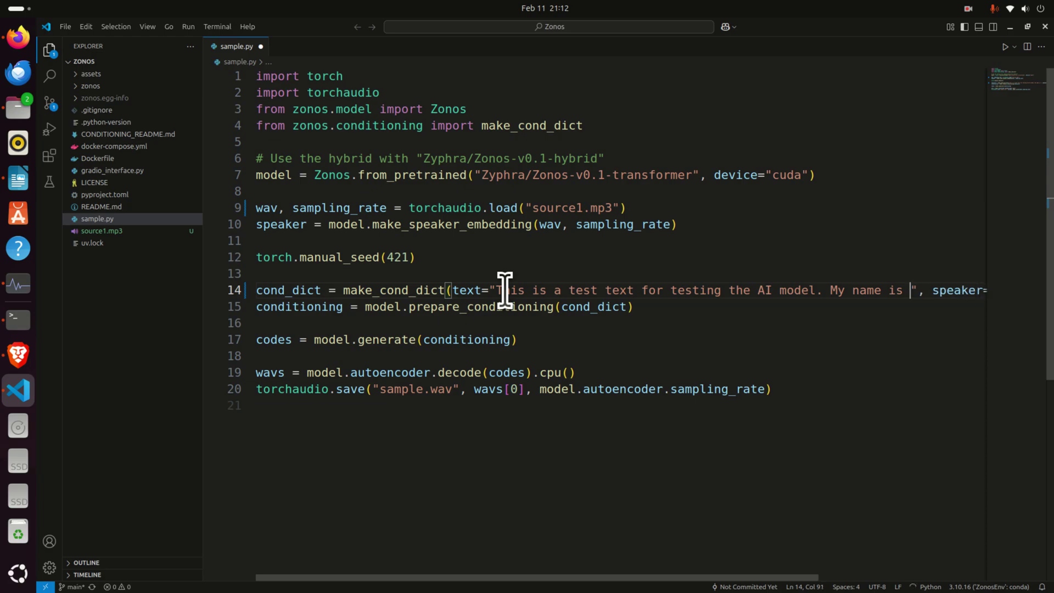
{"action": "type", "text": "and Iam "}
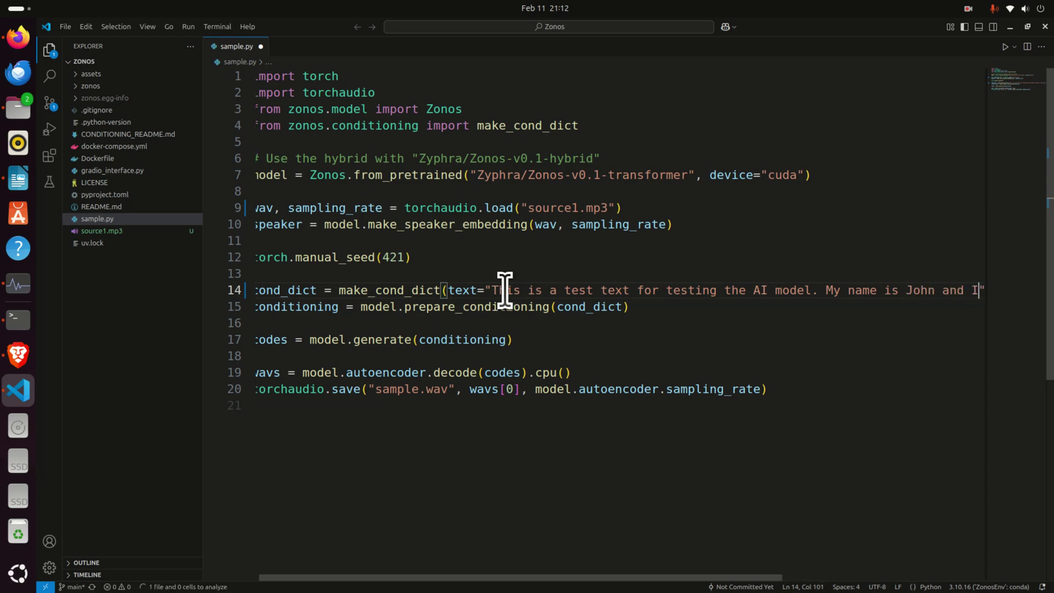
{"action": "type", "text": " a machine learni"}
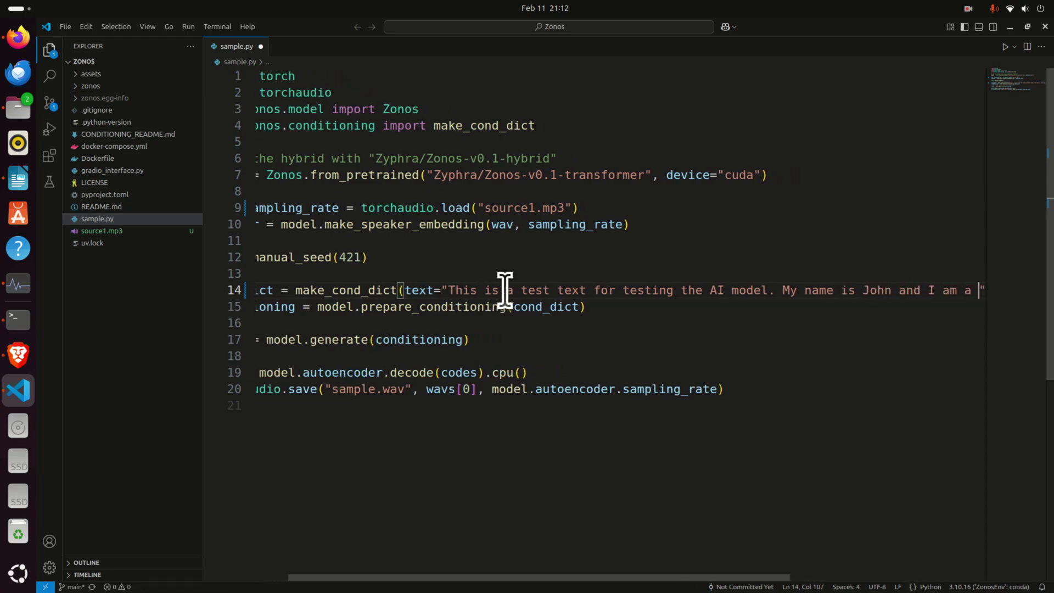
{"action": "type", "text": "ng student. "}
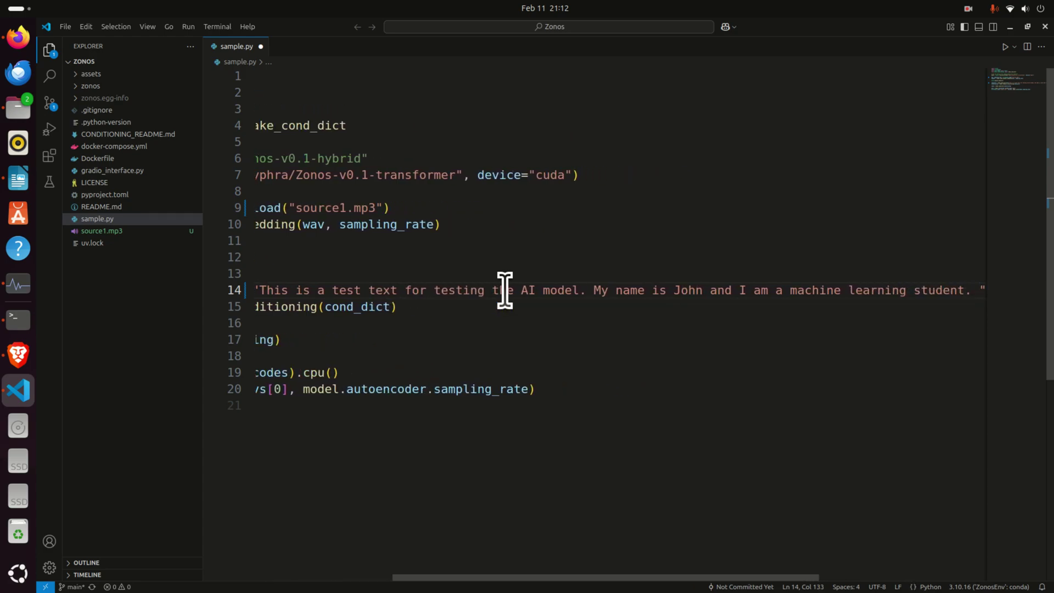
{"action": "type", "text": "I like to s"}
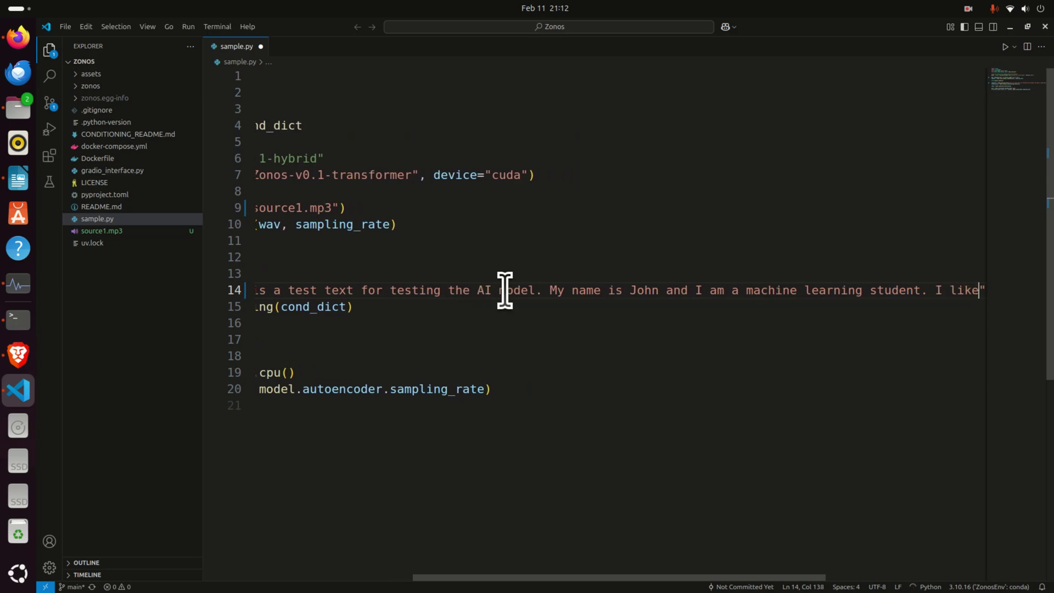
{"action": "type", "text": "tudy and "}
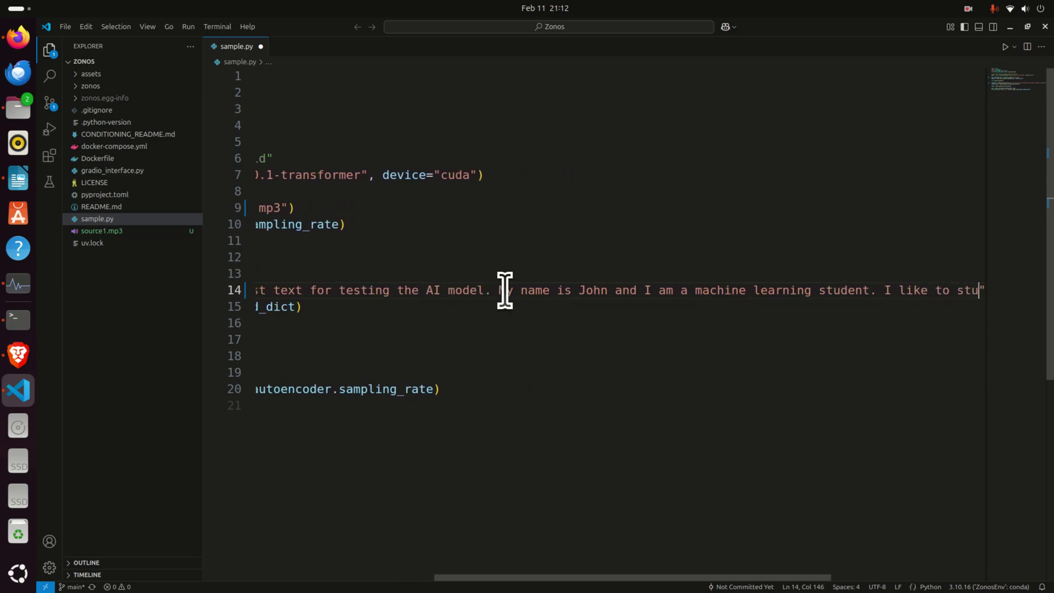
{"action": "type", "text": "I a"}
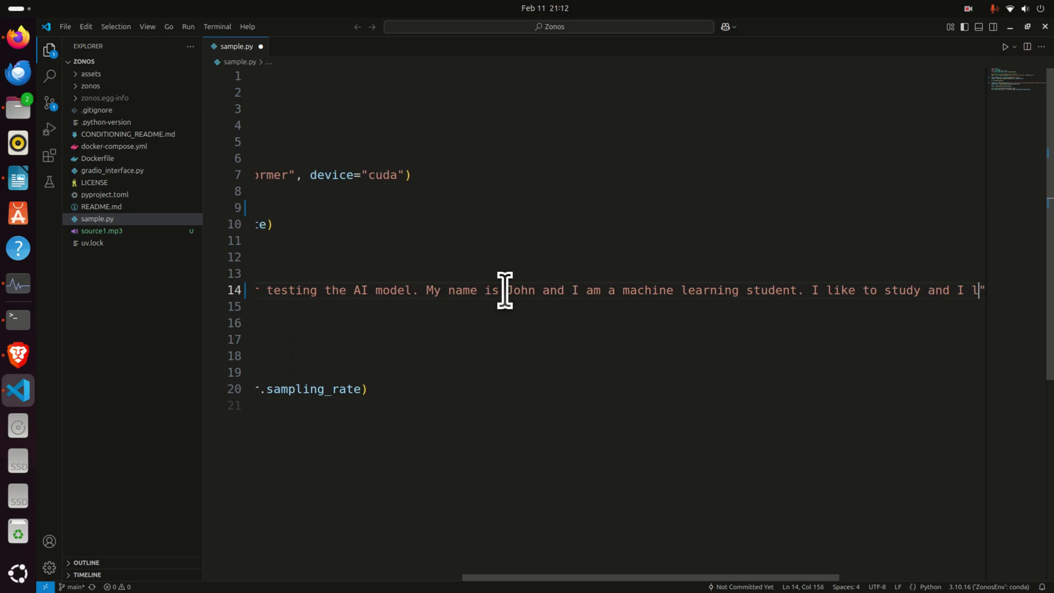
{"action": "type", "text": "ike to play ba"}
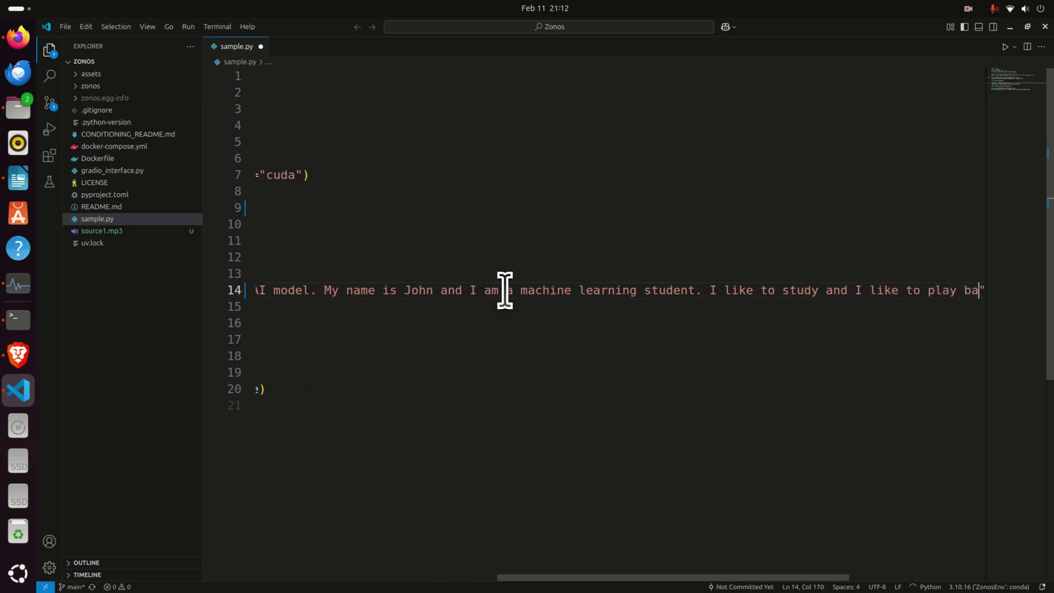
{"action": "type", "text": "sketball"}
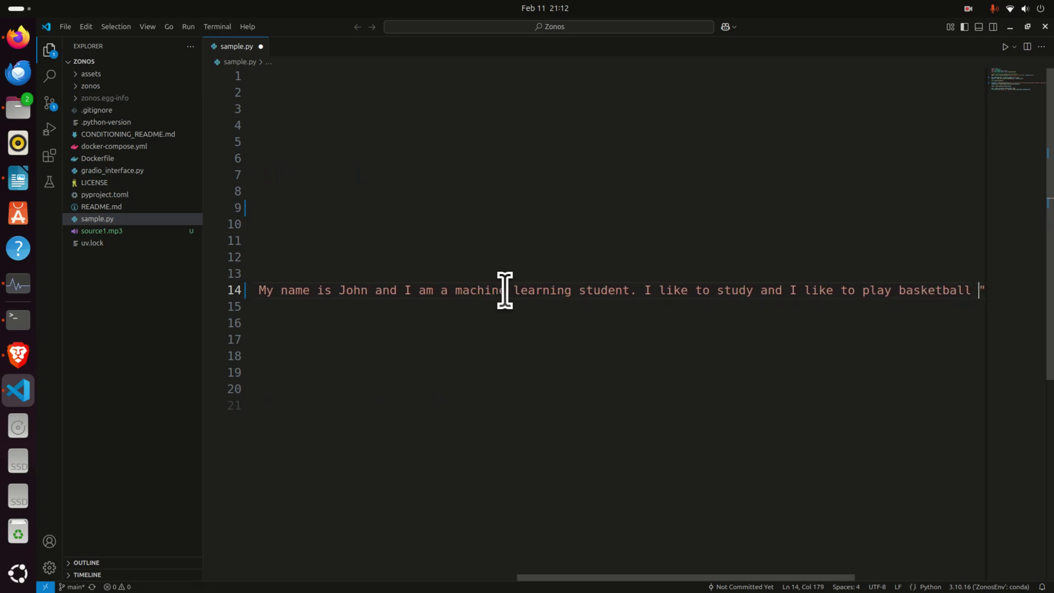
{"action": "key", "text": "BackSpace"}
{"action": "type", "text": ". "}
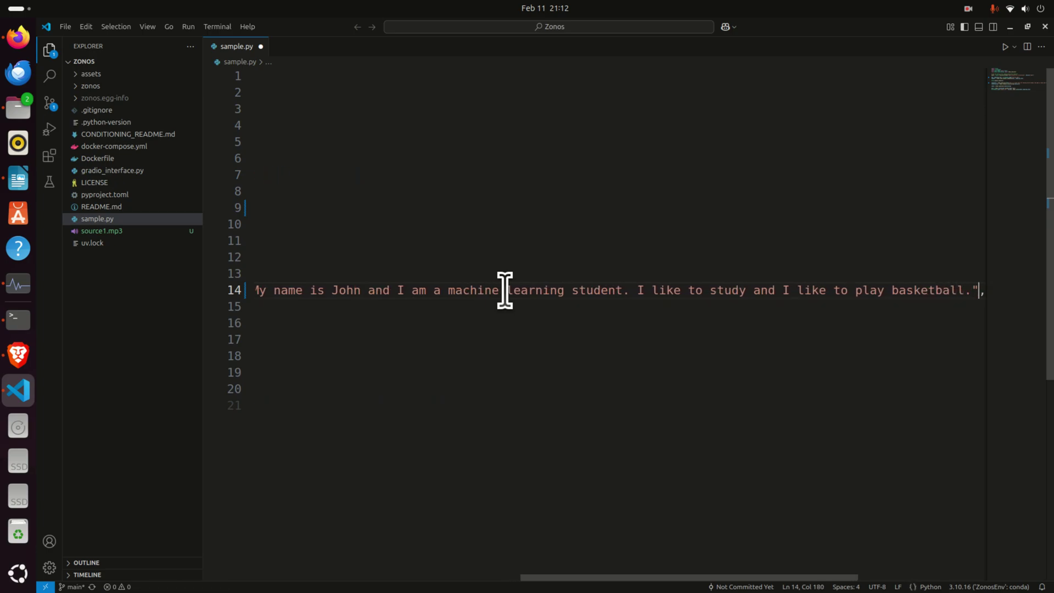
{"action": "type", "text": " speaker=spe"}
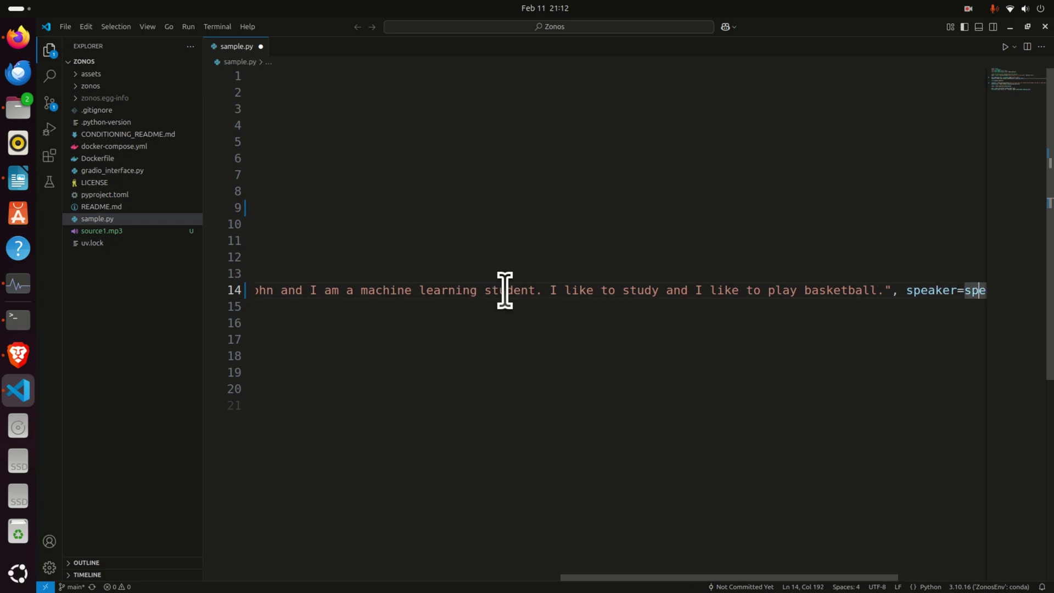
{"action": "type", "text": "aker, la"}
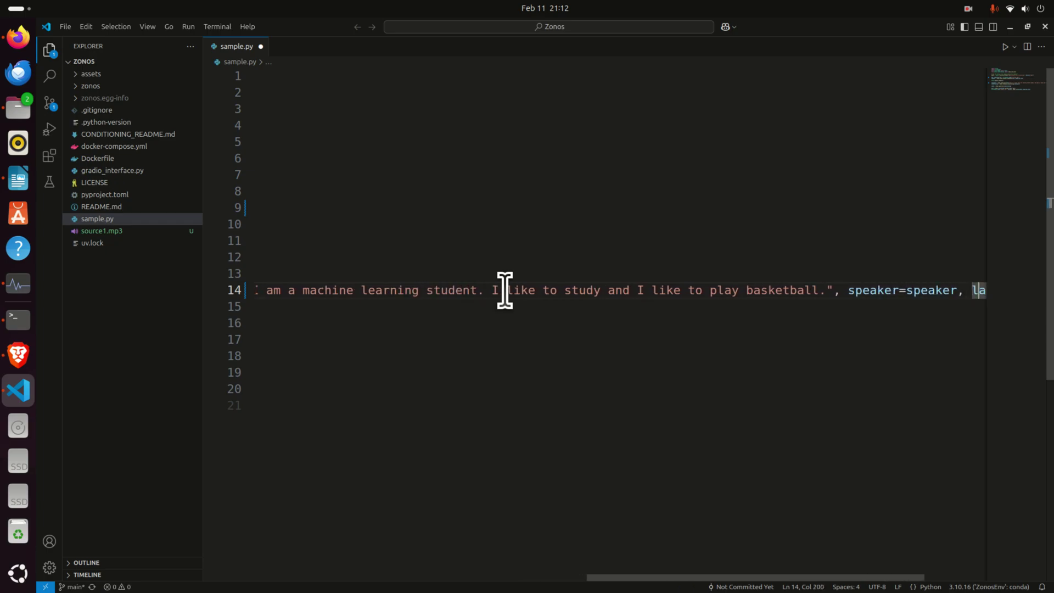
{"action": "type", "text": "nguage=\"en-us"}
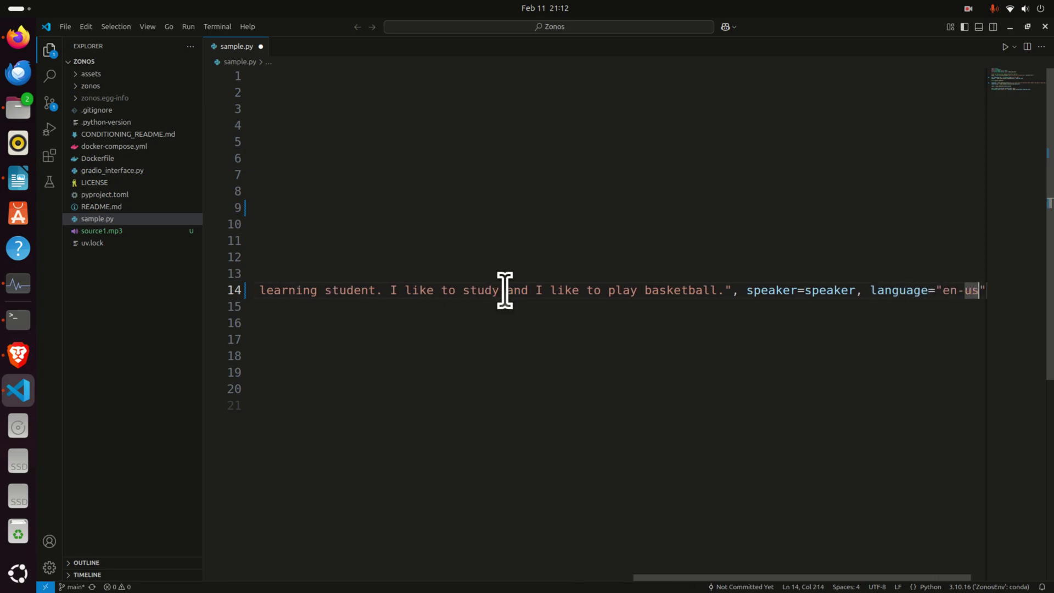
{"action": "key", "text": "Down"}
- Highlight sample.py's prepare_conditioning, generate, autoencoder decode and sample.wav save lines
{"action": "key", "text": "Up"}
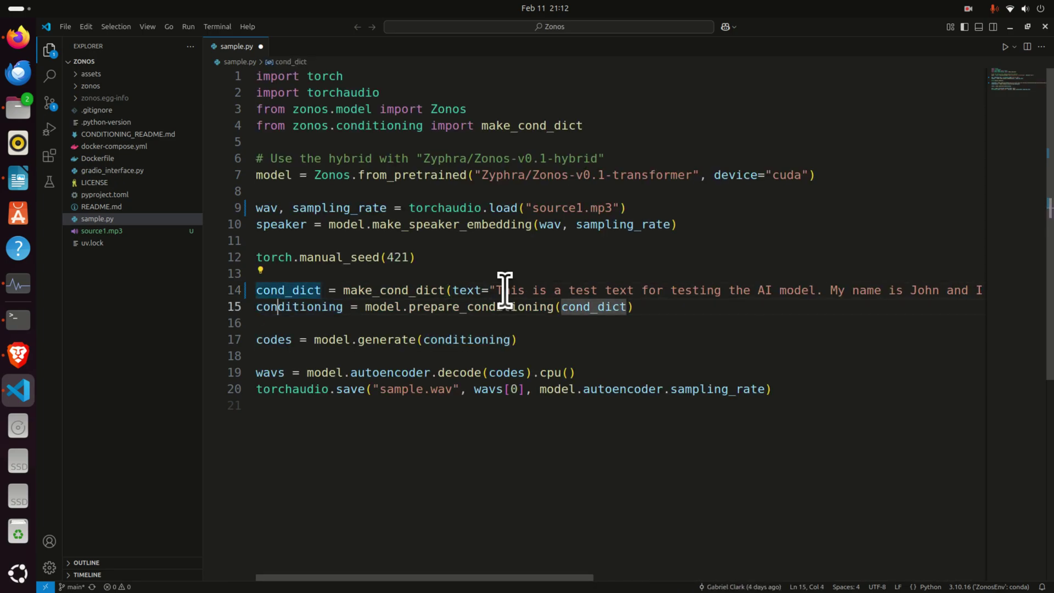
{"action": "key", "text": "Down"}
{"action": "key", "text": "Down"}
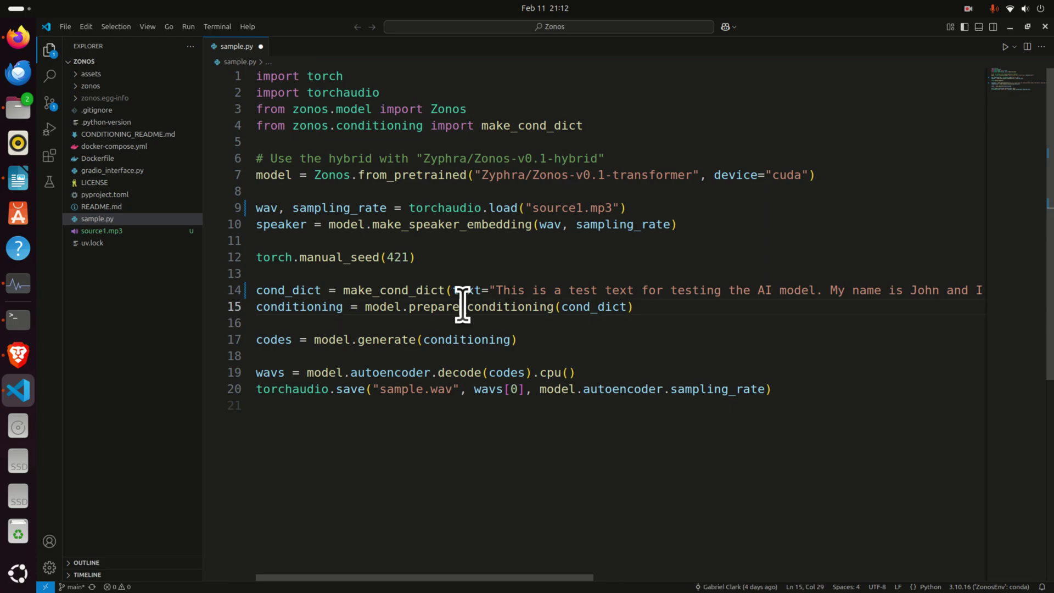
{"action": "double_click", "coordinate": [471, 306]}
{"action": "triple_click", "coordinate": [370, 340]}
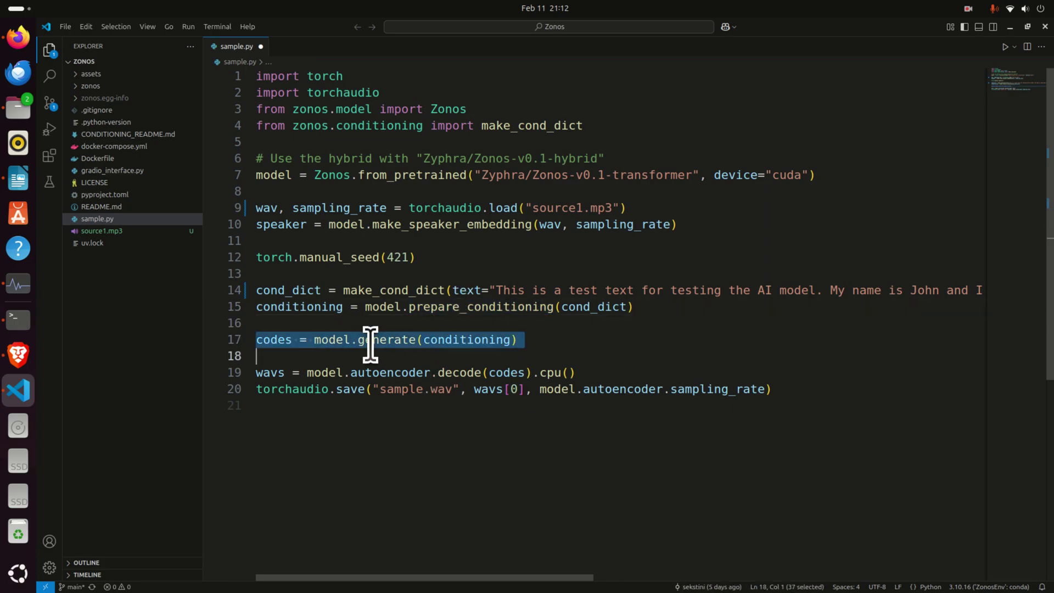
{"action": "left_click", "coordinate": [383, 372]}
{"action": "double_click", "coordinate": [383, 372]}
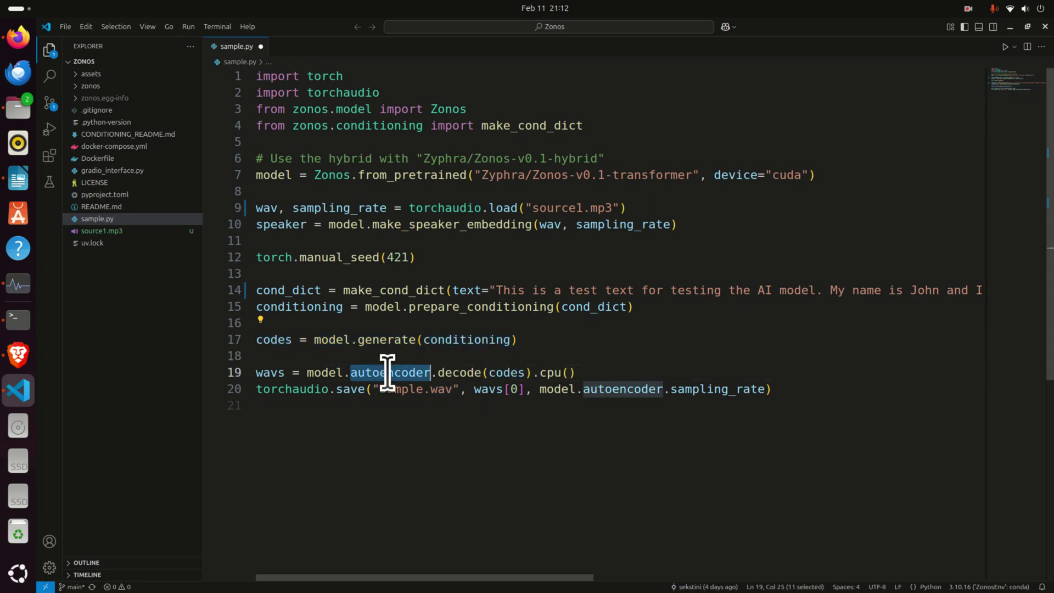
{"action": "triple_click", "coordinate": [354, 389]}
{"action": "left_click", "coordinate": [437, 389]}
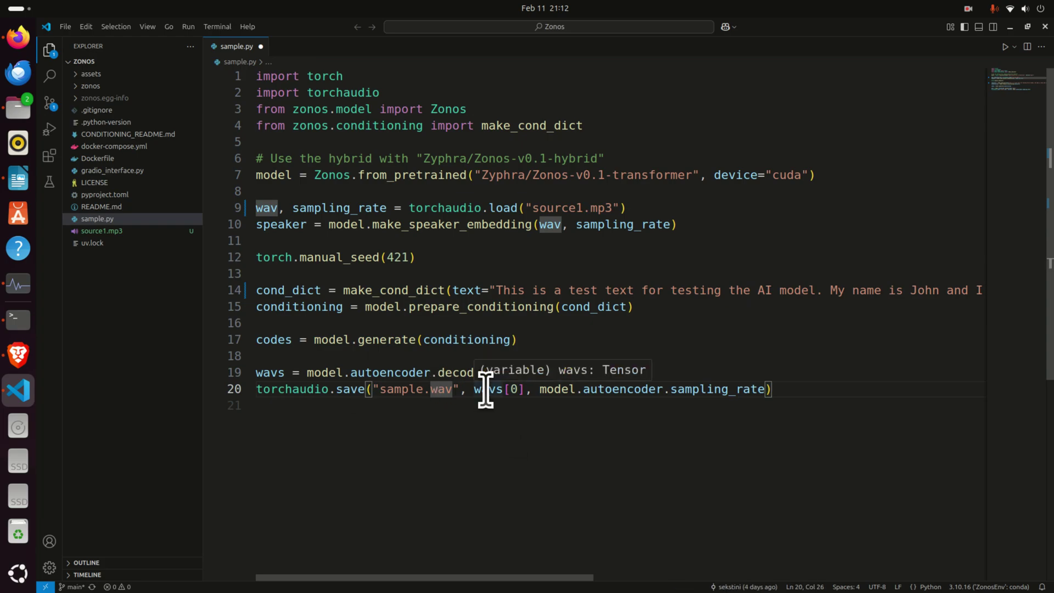
{"action": "left_click", "coordinate": [520, 422]}
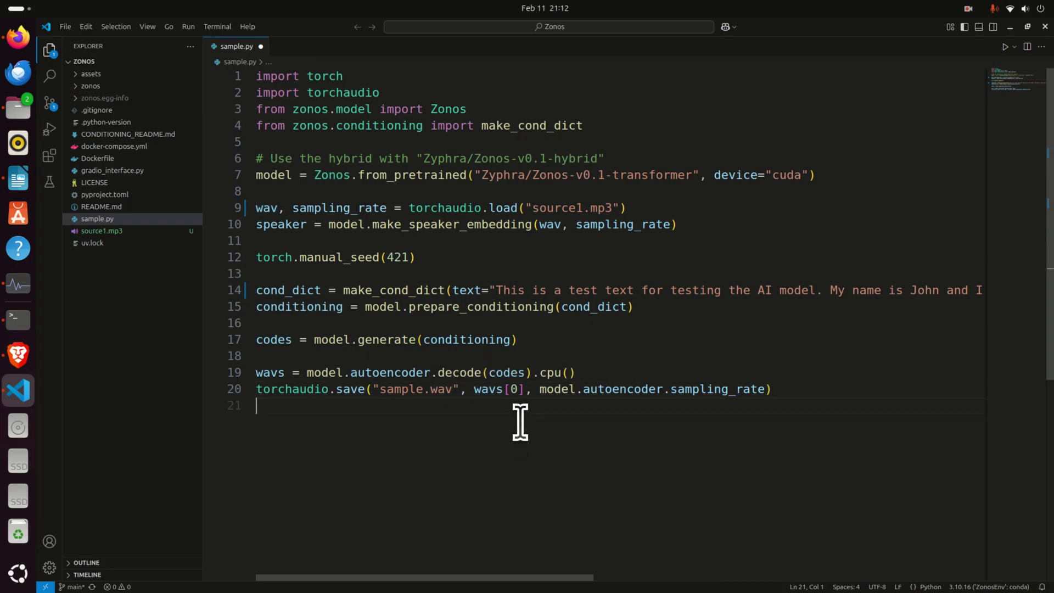
{"action": "triple_click", "coordinate": [682, 377]}
{"action": "left_click", "coordinate": [640, 429]}
- Switch VS Code's Python interpreter to ZonosEnv and run sample.py to produce sample.wav
{"action": "key", "text": "ctrl+shift+p"}
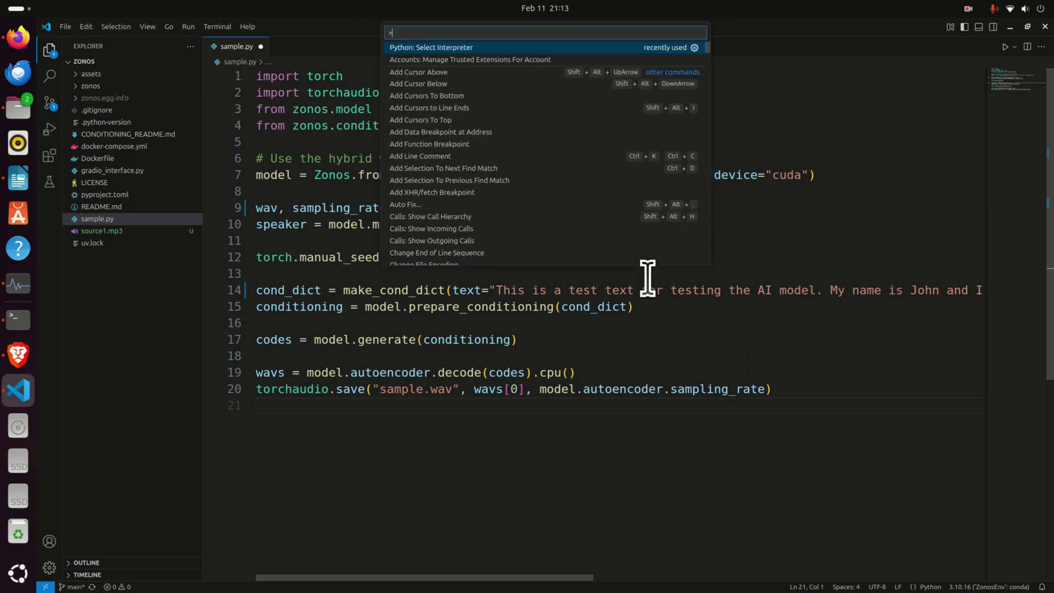
{"action": "type", "text": "python"}
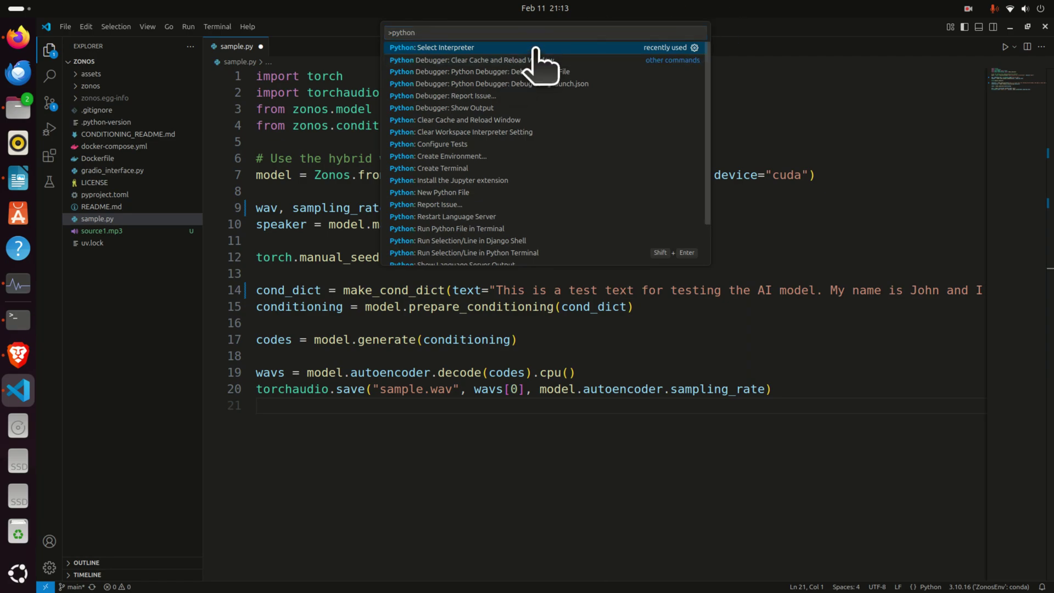
{"action": "left_click", "coordinate": [533, 49]}
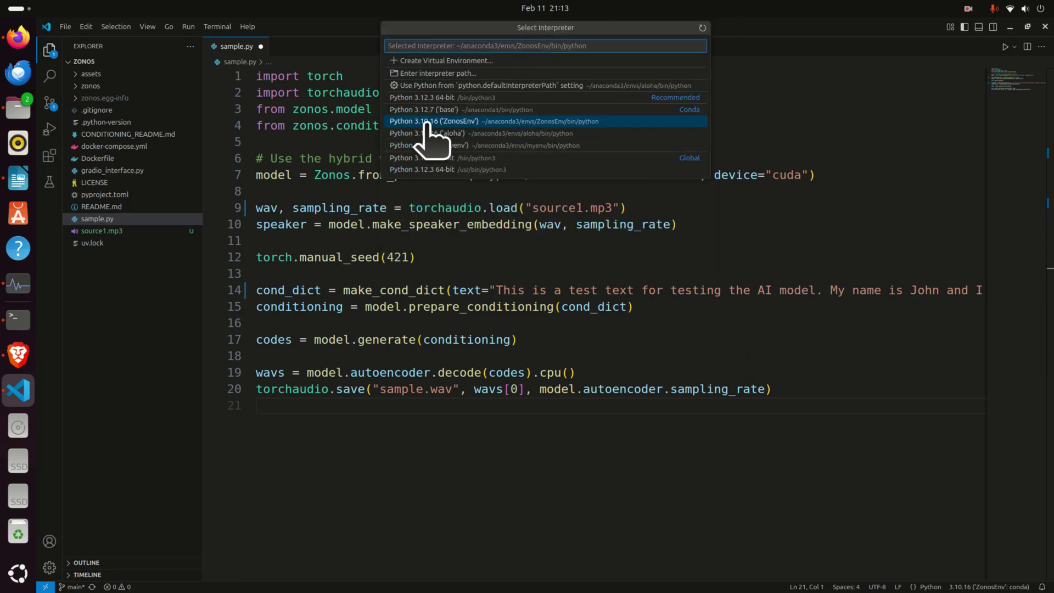
{"action": "left_click", "coordinate": [550, 121]}
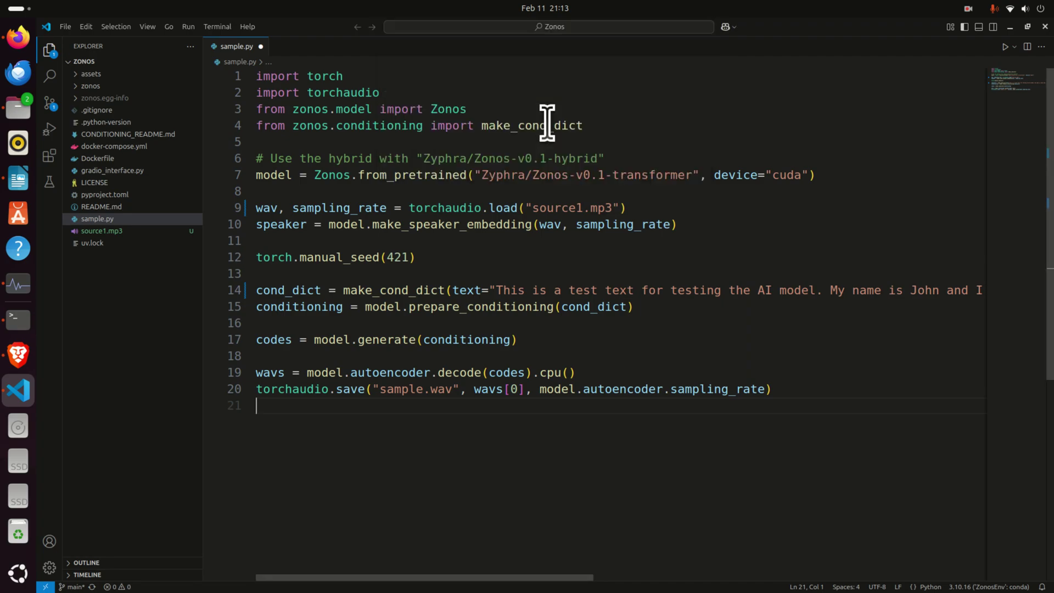
{"action": "left_click", "coordinate": [1004, 45]}
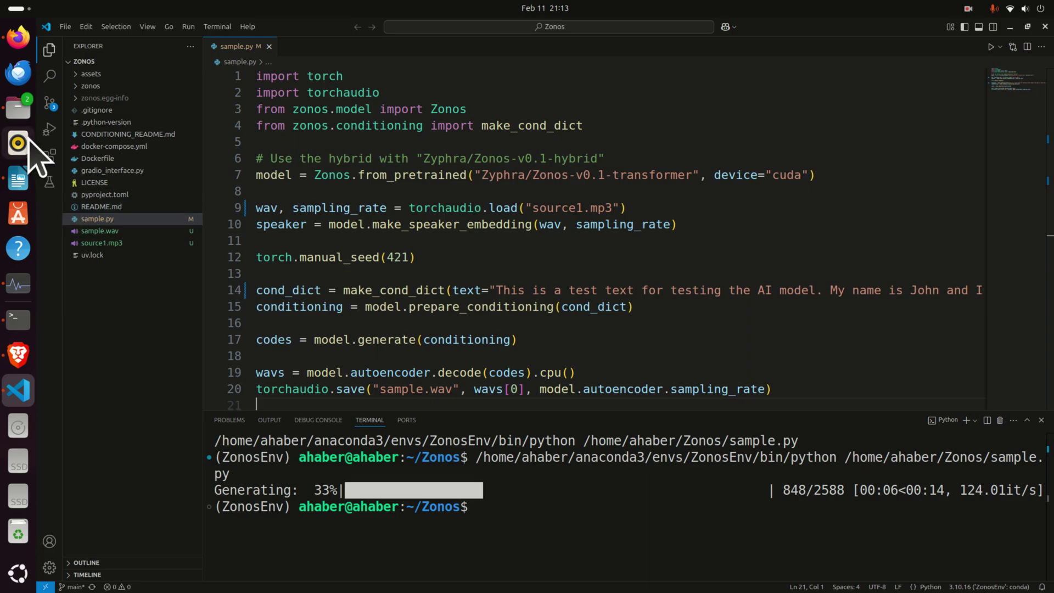
- Open sample.wav from the Zonos folder and raise the system volume to maximum
{"action": "left_click", "coordinate": [18, 108]}
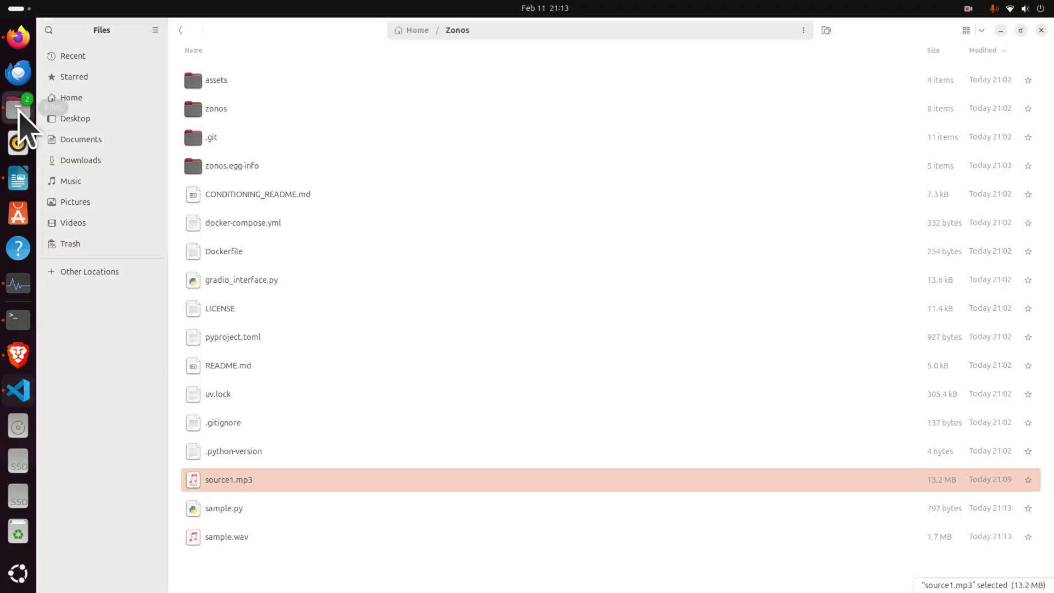
{"action": "double_click", "coordinate": [259, 543]}
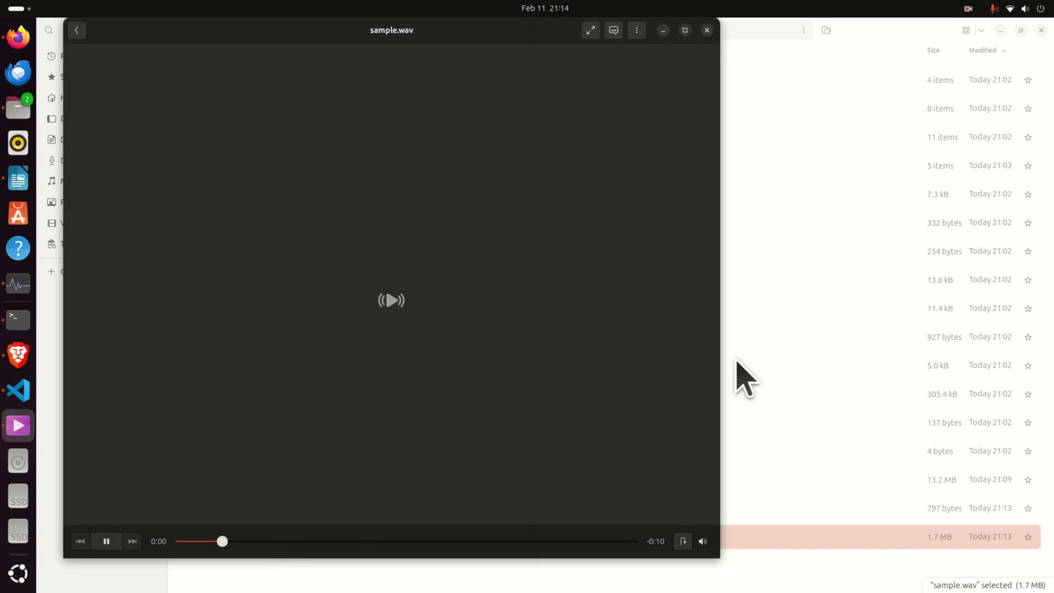
{"action": "left_click", "coordinate": [1025, 9]}
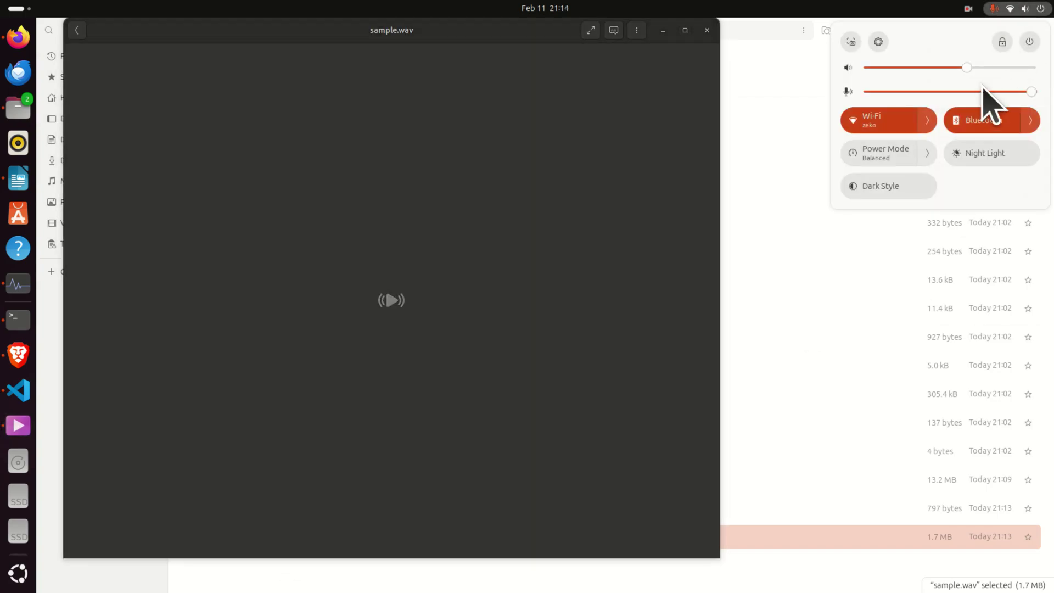
{"action": "left_click_drag", "start_coordinate": [951, 63], "coordinate": [1026, 73]}
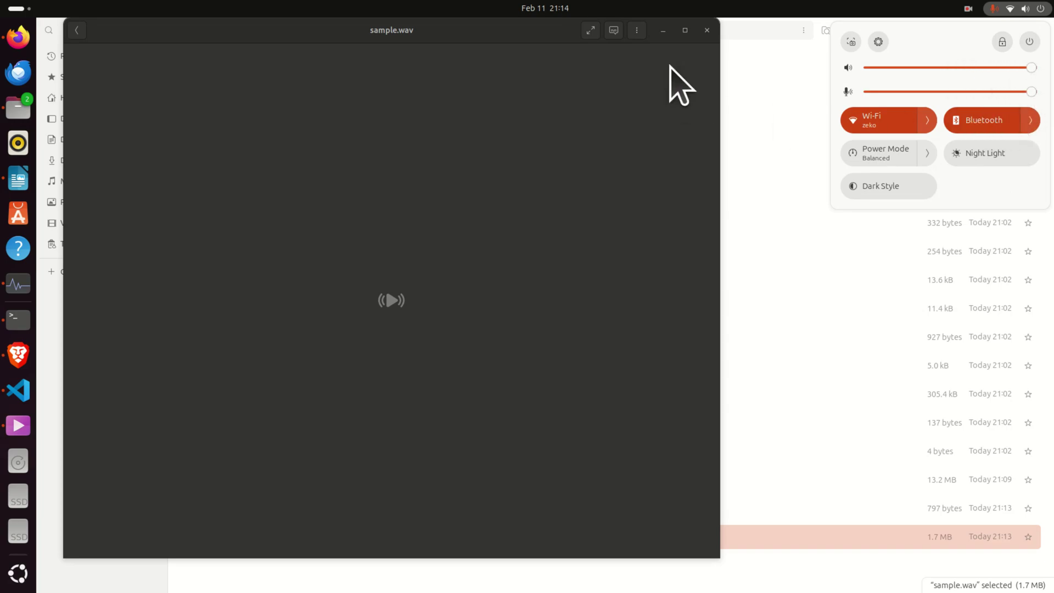
- Play sample.wav through in the audio player, then close the player
{"action": "left_click", "coordinate": [708, 34]}
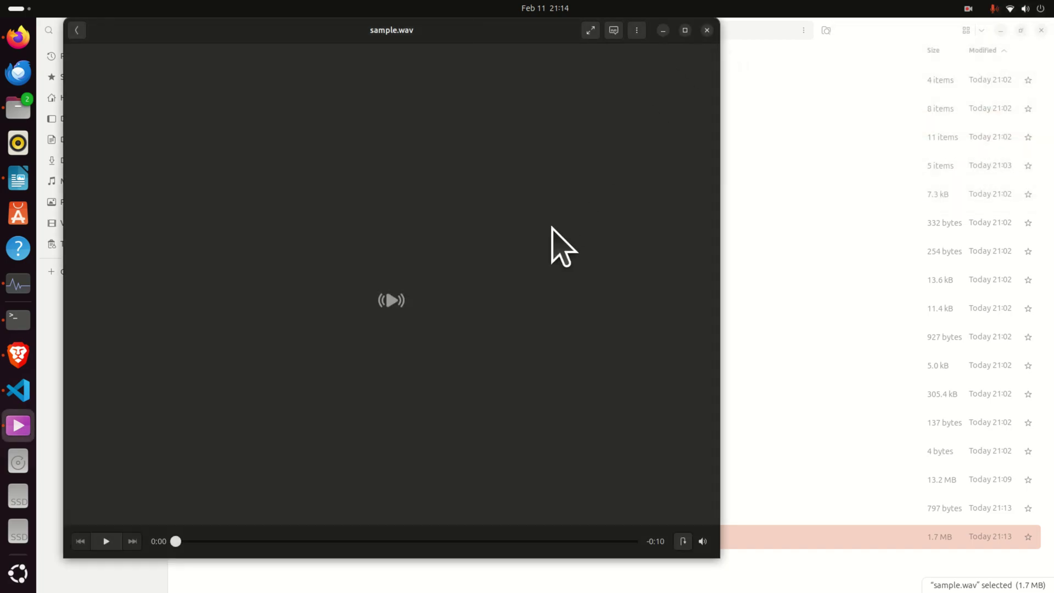
{"action": "left_click", "coordinate": [107, 541]}
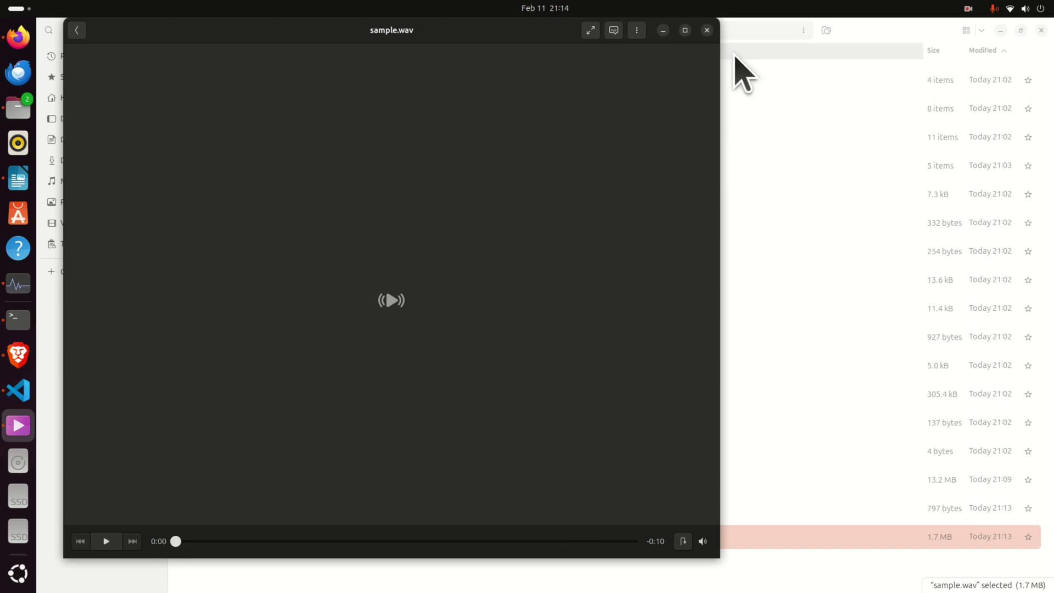
{"action": "left_click", "coordinate": [707, 30]}
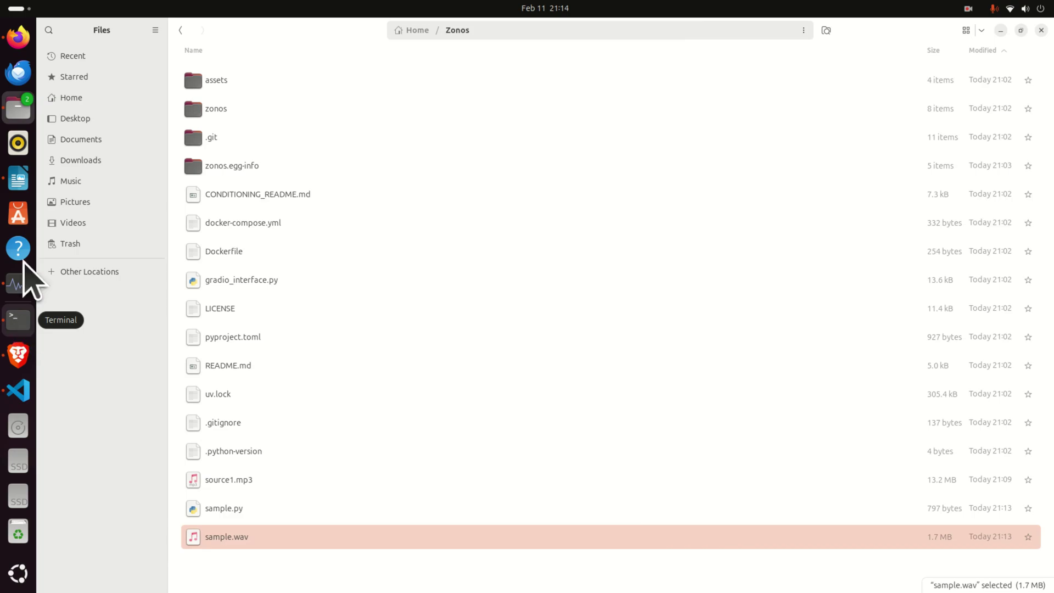
- Copy the 'python3 gradio_interface.py' command from the notes document
{"action": "left_click", "coordinate": [18, 179]}
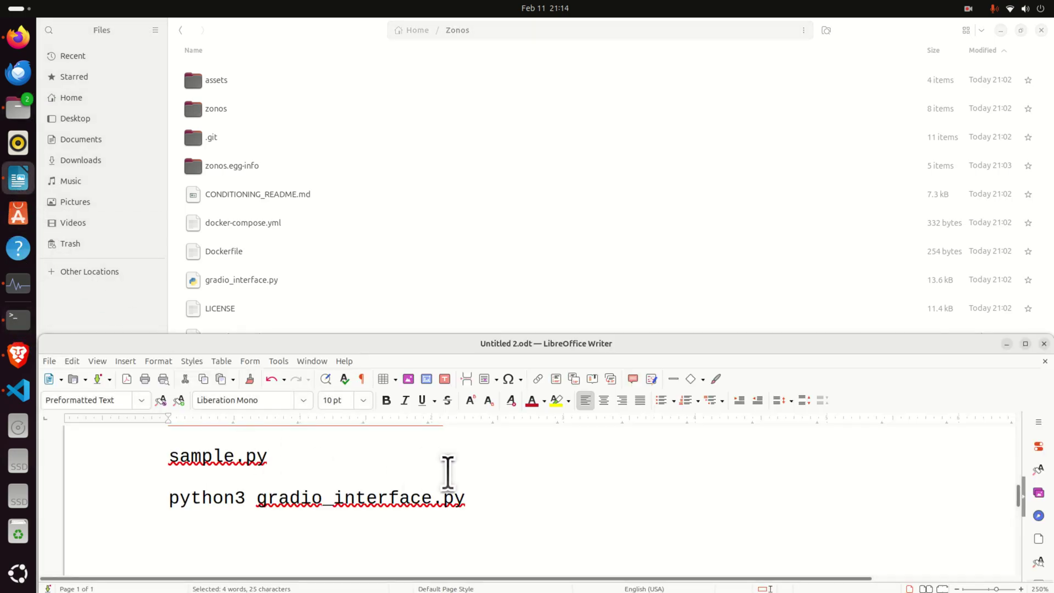
{"action": "mouse_move", "coordinate": [471, 505]}
{"action": "left_mouse_down"}
{"action": "mouse_move", "coordinate": [165, 494]}
{"action": "mouse_move", "coordinate": [469, 496]}
{"action": "left_mouse_up"}
{"action": "left_click", "coordinate": [222, 490]}
{"action": "right_click", "coordinate": [367, 498]}
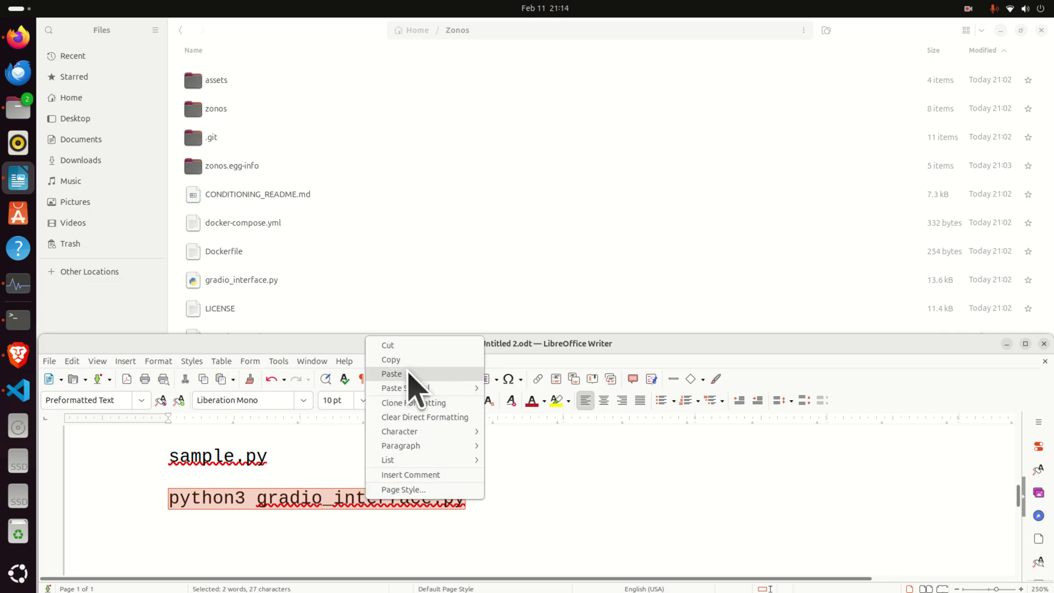
{"action": "left_click", "coordinate": [411, 361]}
- Run the command in the Zonos terminal and open the local Gradio address 0.0.0.0:7860
{"action": "left_click", "coordinate": [18, 318]}
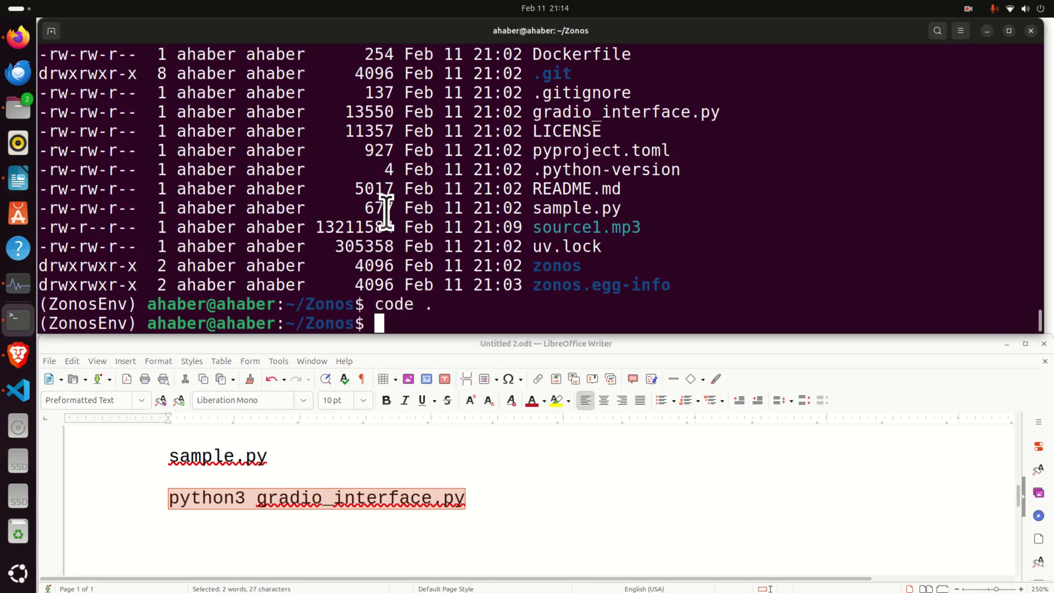
{"action": "double_click", "coordinate": [92, 324]}
{"action": "right_click", "coordinate": [390, 323]}
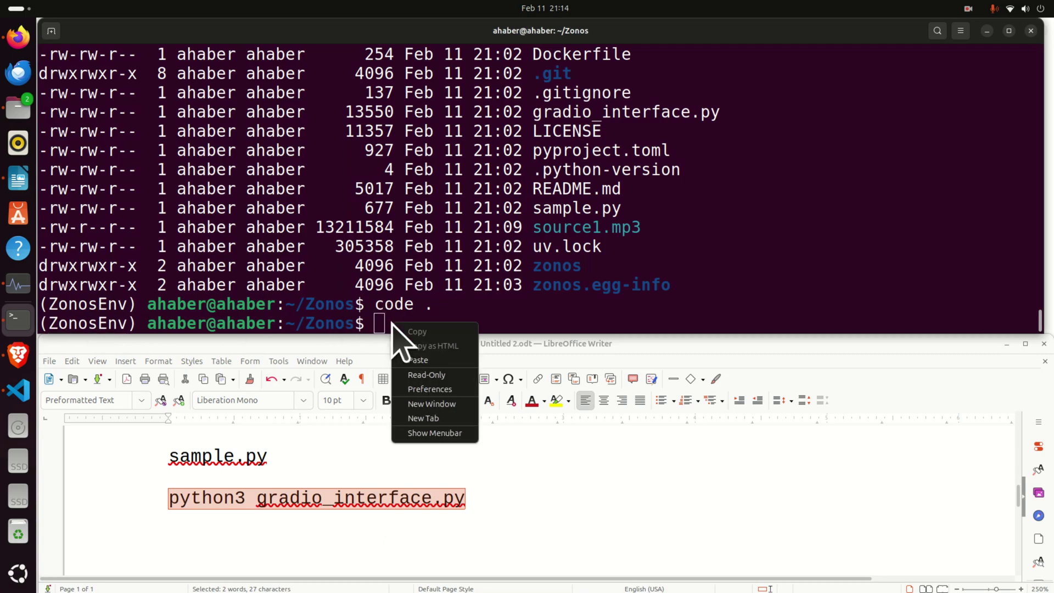
{"action": "left_click", "coordinate": [416, 351]}
{"action": "key", "text": "Return"}
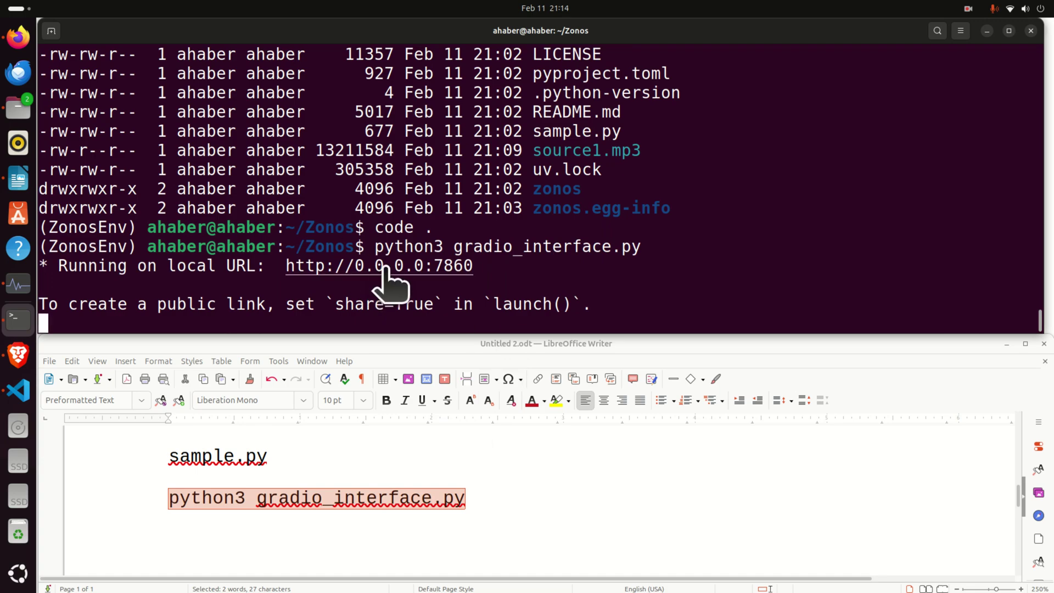
{"action": "left_click", "coordinate": [436, 268], "text": "ctrl"}
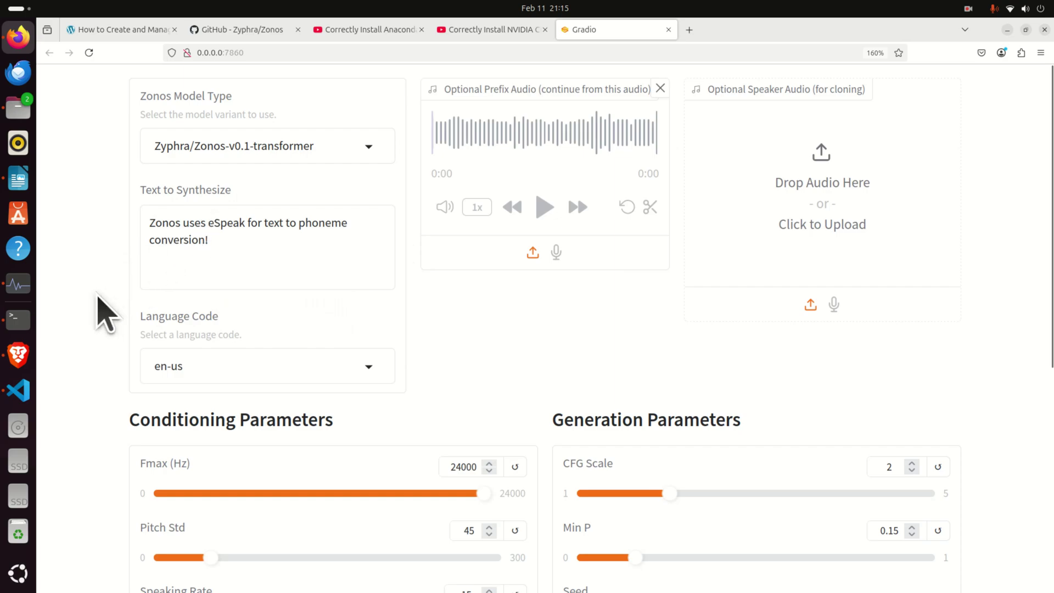
- Select the test paragraph on line 14 of sample.py, ending after 'basketball.'
{"action": "left_click", "coordinate": [25, 184]}
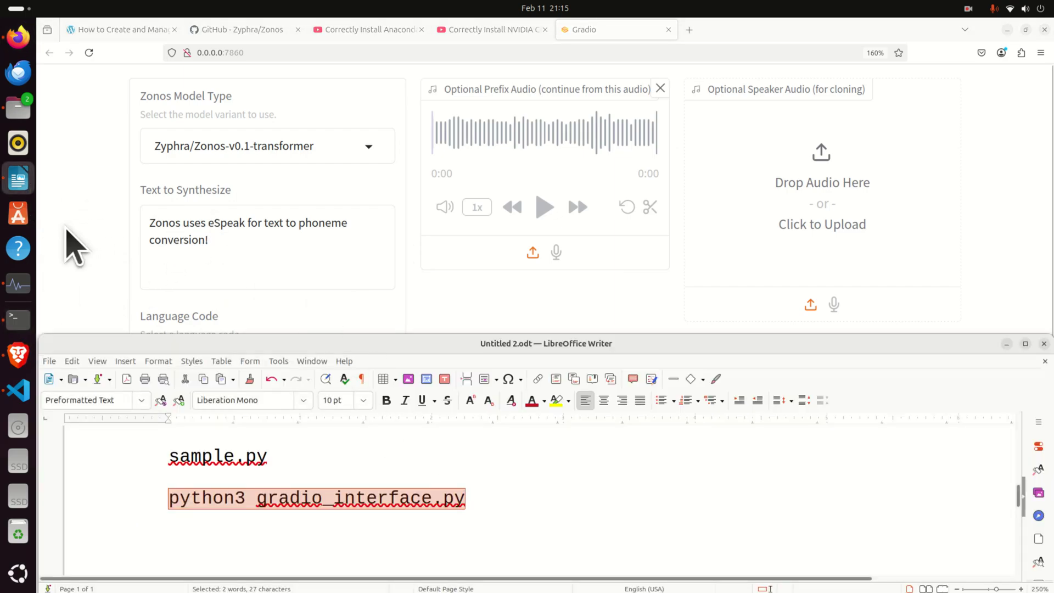
{"action": "left_click", "coordinate": [18, 390]}
{"action": "left_click", "coordinate": [495, 290]}
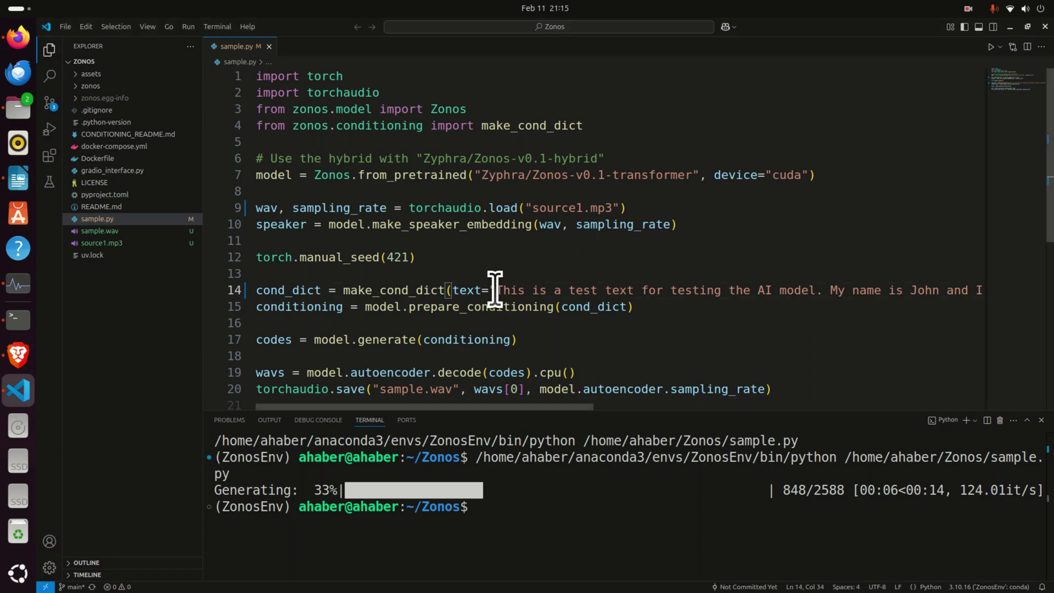
{"action": "key", "text": "ctrl+shift+Right"}
{"action": "key", "text": "shift+End"}
{"action": "key", "text": "shift+Left"}
{"action": "key", "text": "shift+Left"}
{"action": "key", "text": "shift+Left"}
{"action": "key", "text": "shift+Left"}
{"action": "key", "text": "shift+Left"}
{"action": "key", "text": "shift+Left"}
{"action": "key", "text": "shift+Left"}
{"action": "key", "text": "shift+Left"}
{"action": "key", "text": "shift+Left"}
{"action": "key", "text": "shift+Left"}
{"action": "key", "text": "shift+Left"}
{"action": "key", "text": "shift+Left"}
{"action": "key", "text": "shift+Left"}
{"action": "key", "text": "shift+Left"}
{"action": "key", "text": "shift+Left"}
{"action": "key", "text": "shift+Left"}
{"action": "key", "text": "shift+Left"}
{"action": "key", "text": "shift+Left"}
{"action": "key", "text": "shift+Left"}
{"action": "key", "text": "shift+Left"}
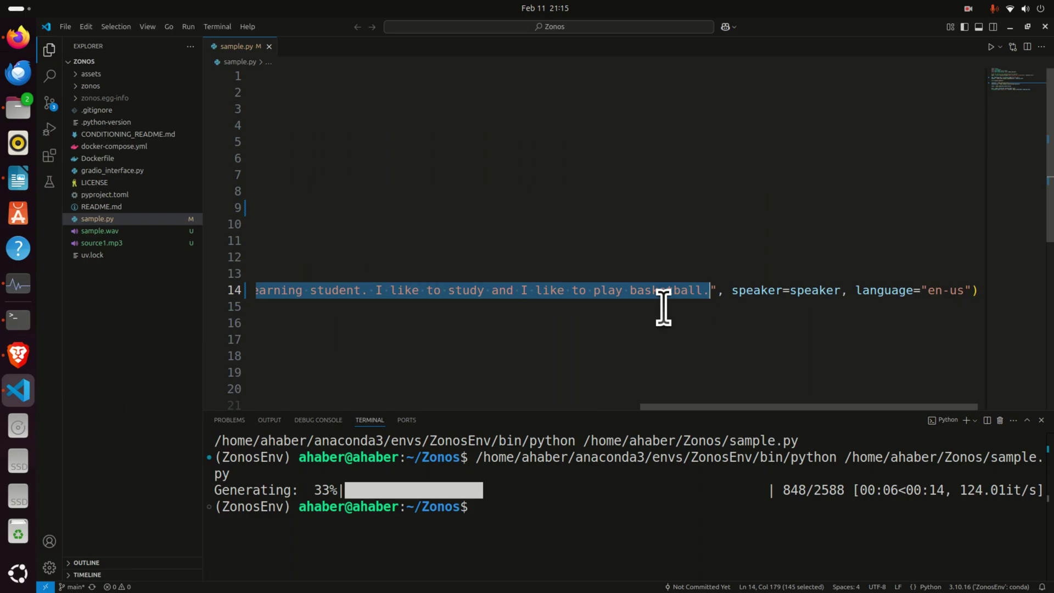
- Replace the Text to Synthesize contents with the copied paragraph
{"action": "left_click", "coordinate": [20, 36]}
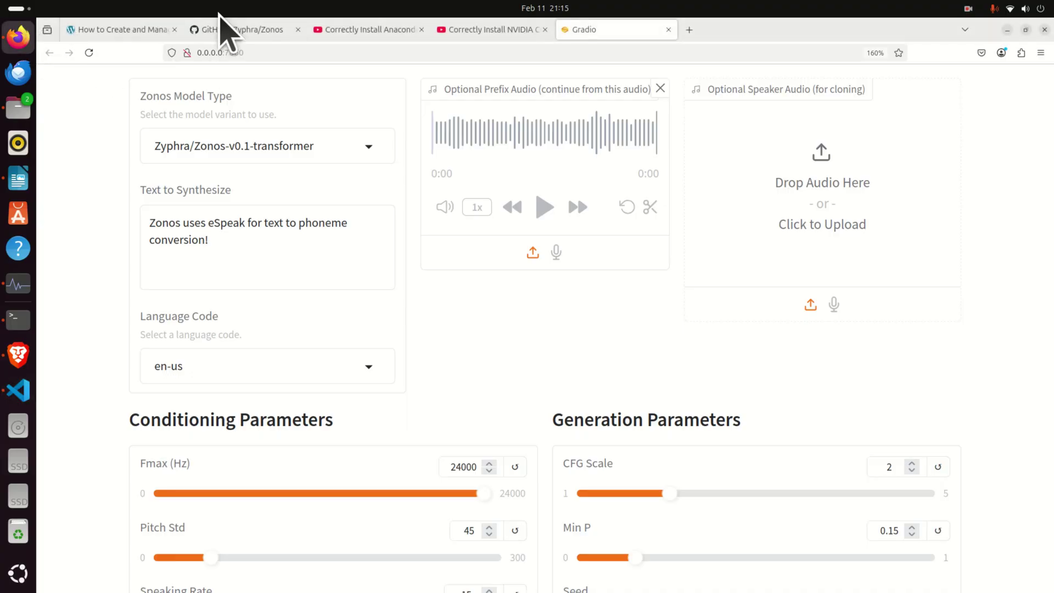
{"action": "left_click", "coordinate": [301, 235]}
{"action": "key", "text": "ctrl+a"}
{"action": "key", "text": "ctrl+v"}
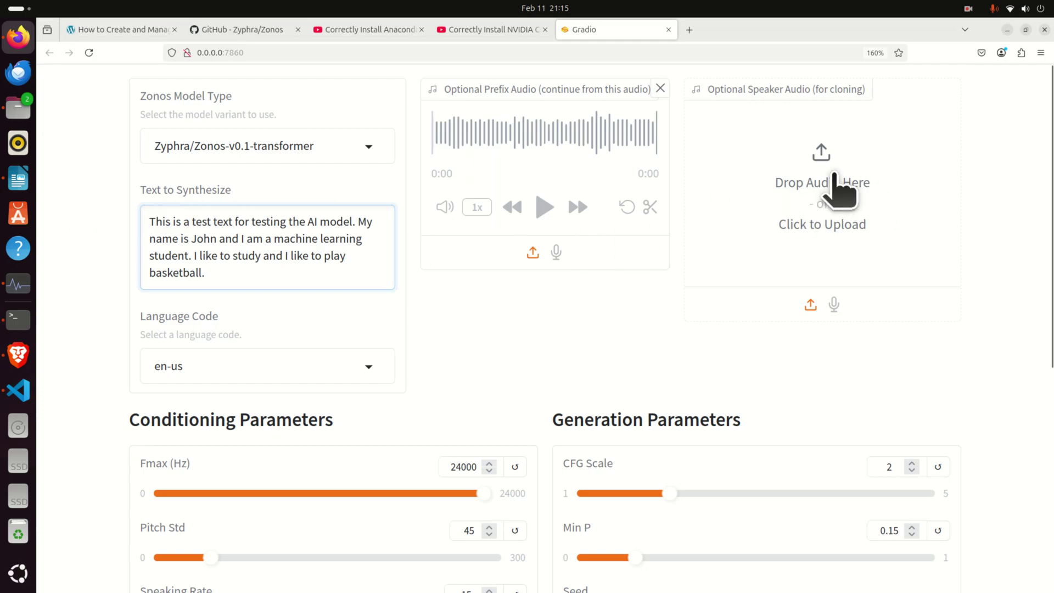
- Upload source1.mp3 as the speaker audio and generate the paragraph in the cloned voice
{"action": "left_click", "coordinate": [895, 177]}
{"action": "scroll", "coordinate": [494, 351], "scroll_direction": "down", "scroll_amount": 1}
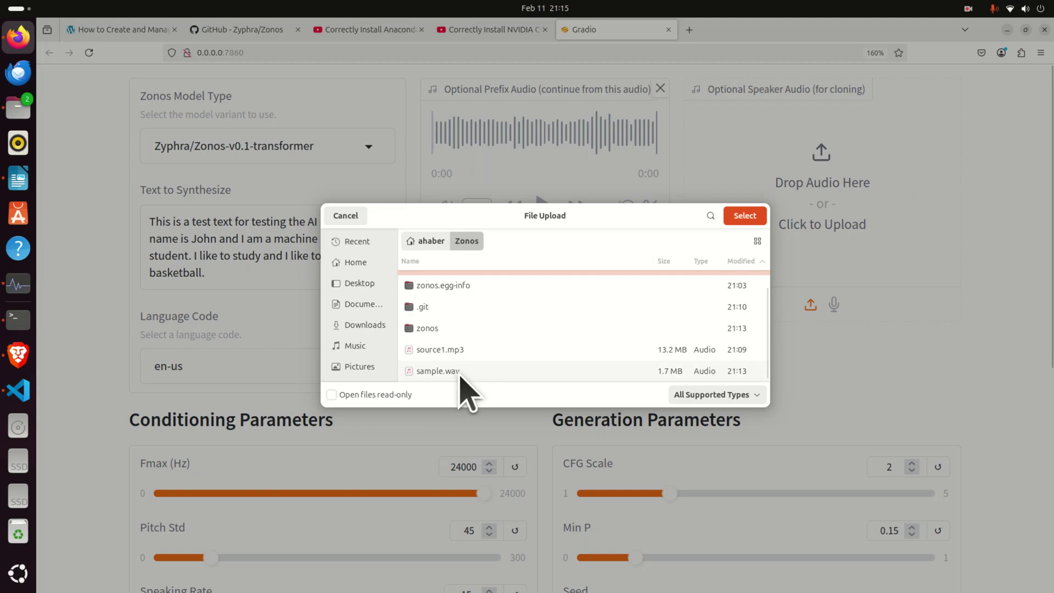
{"action": "left_click", "coordinate": [469, 350]}
{"action": "left_click", "coordinate": [745, 216]}
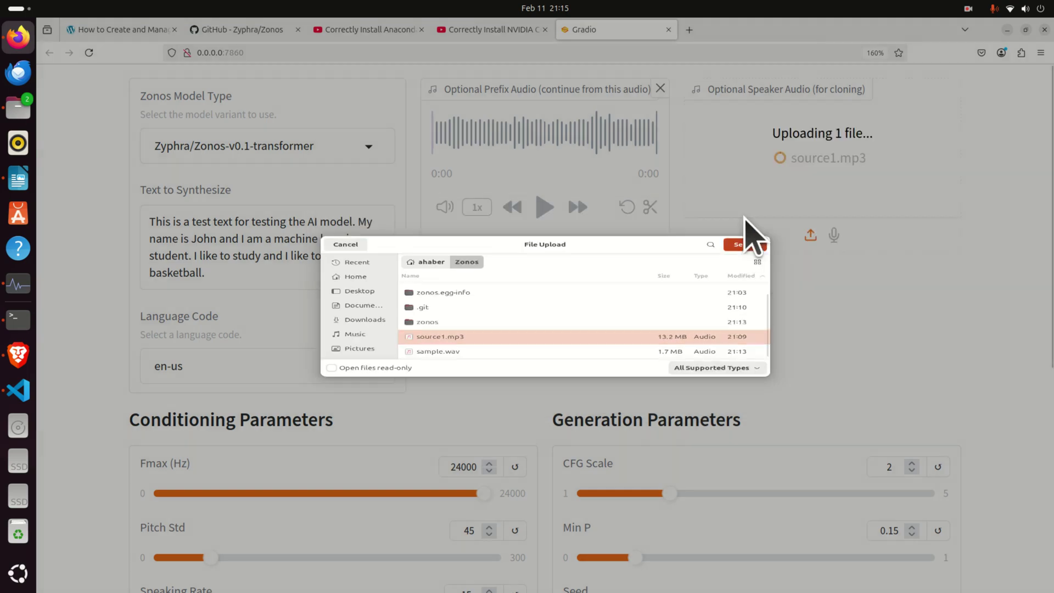
{"action": "scroll", "coordinate": [491, 296], "scroll_direction": "down", "scroll_amount": 6}
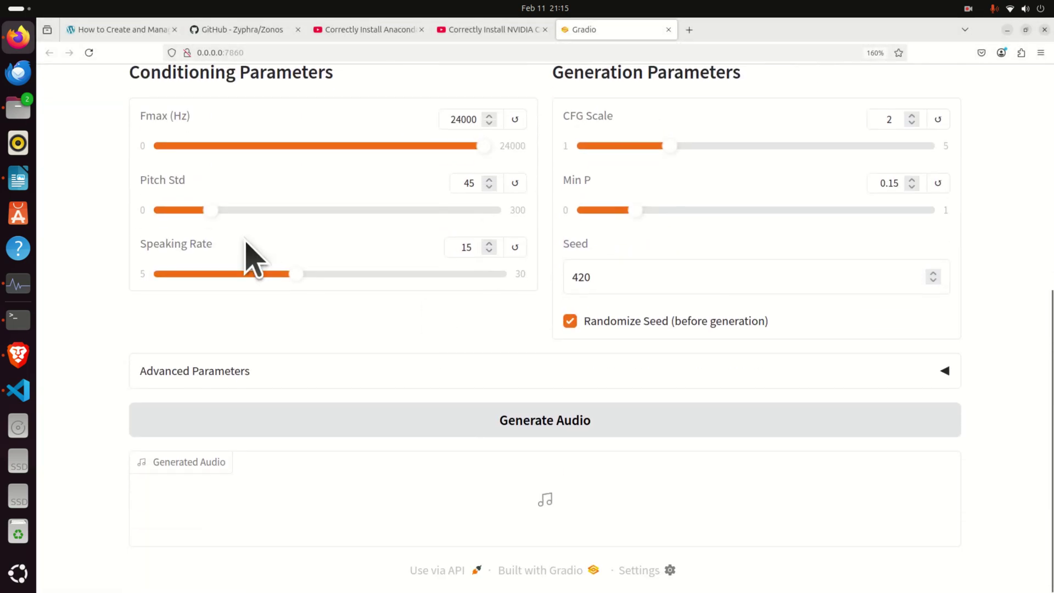
{"action": "left_click", "coordinate": [534, 427]}
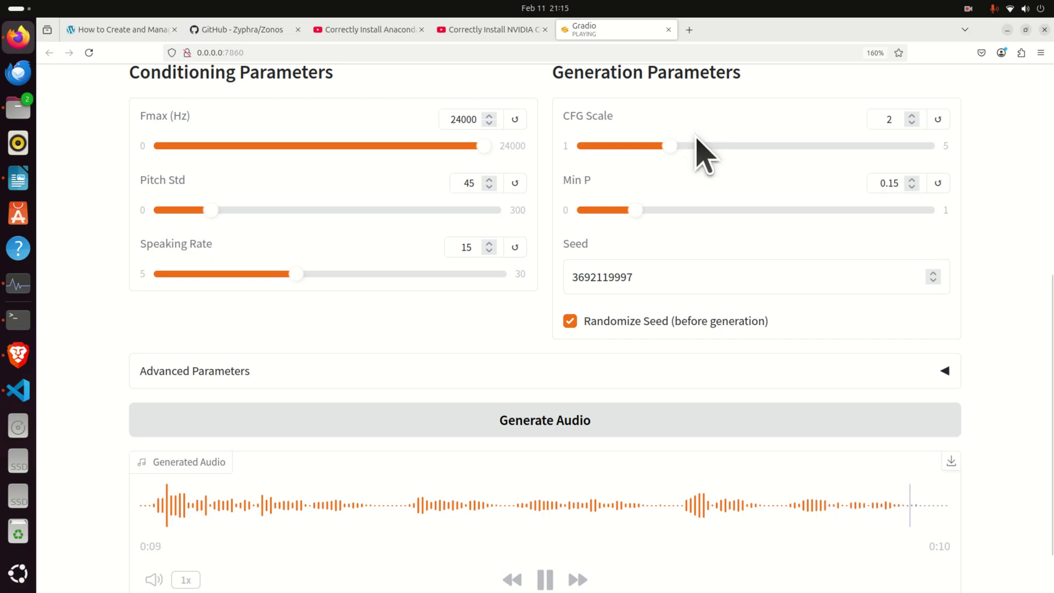
{"action": "scroll", "coordinate": [702, 360], "scroll_direction": "up", "scroll_amount": 6}
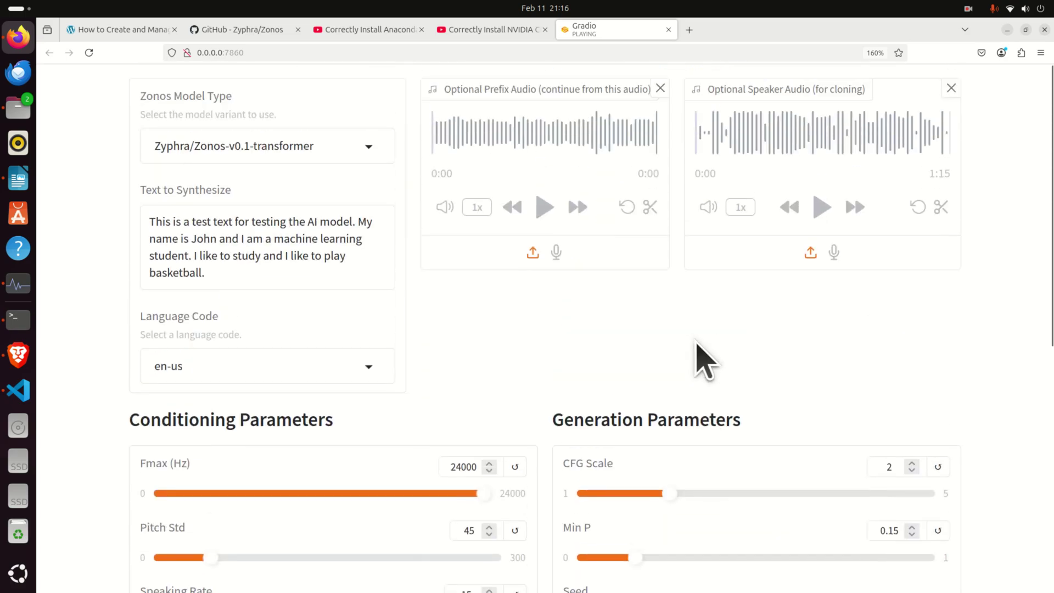
{"action": "scroll", "coordinate": [694, 365], "scroll_direction": "down", "scroll_amount": 7}
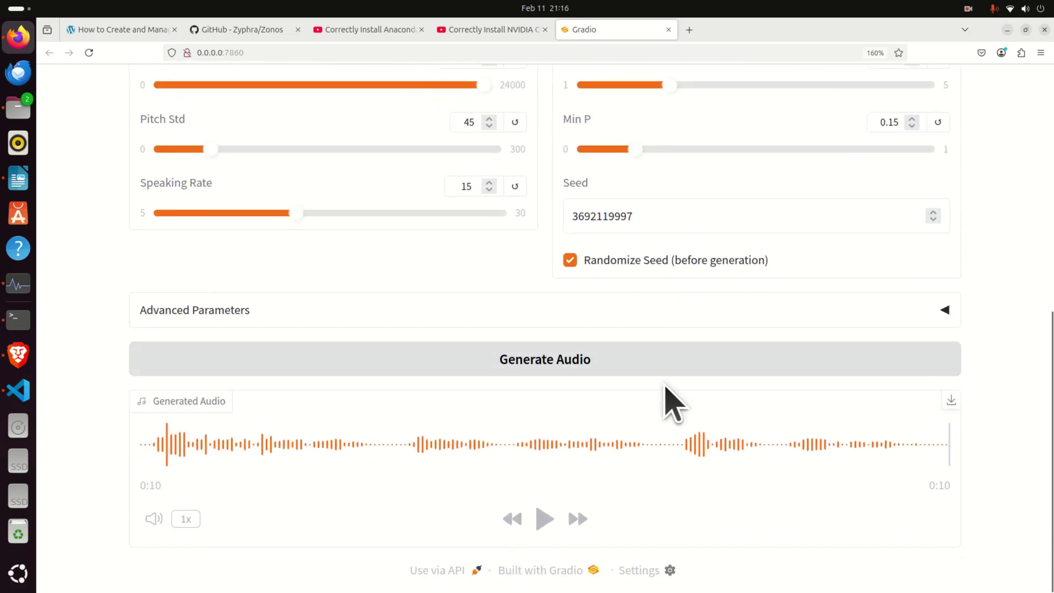
{"action": "scroll", "coordinate": [671, 404], "scroll_direction": "up", "scroll_amount": 5}
{"action": "scroll", "coordinate": [670, 400], "scroll_direction": "up", "scroll_amount": 2}
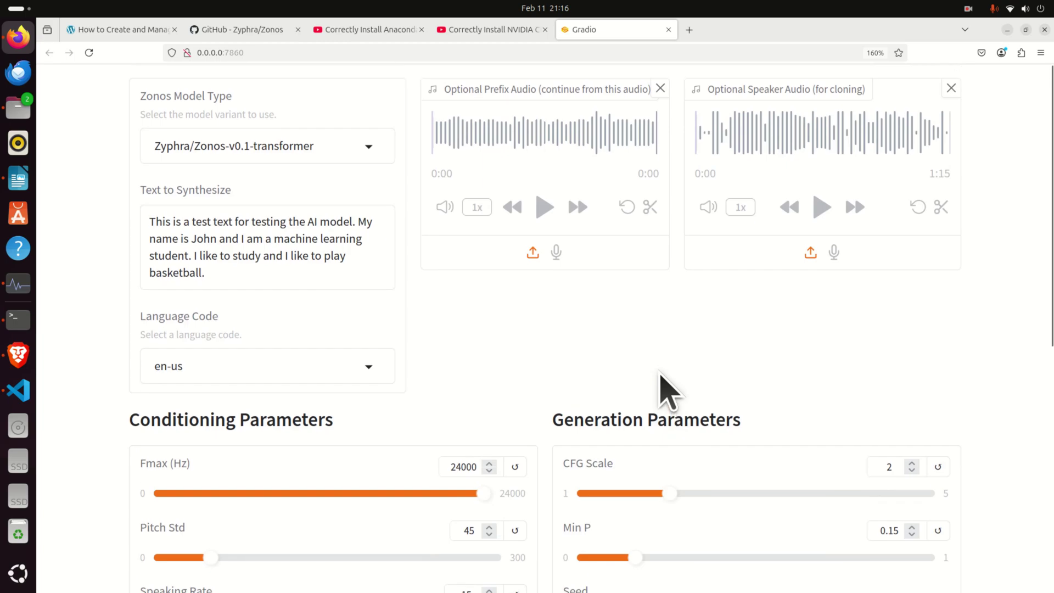